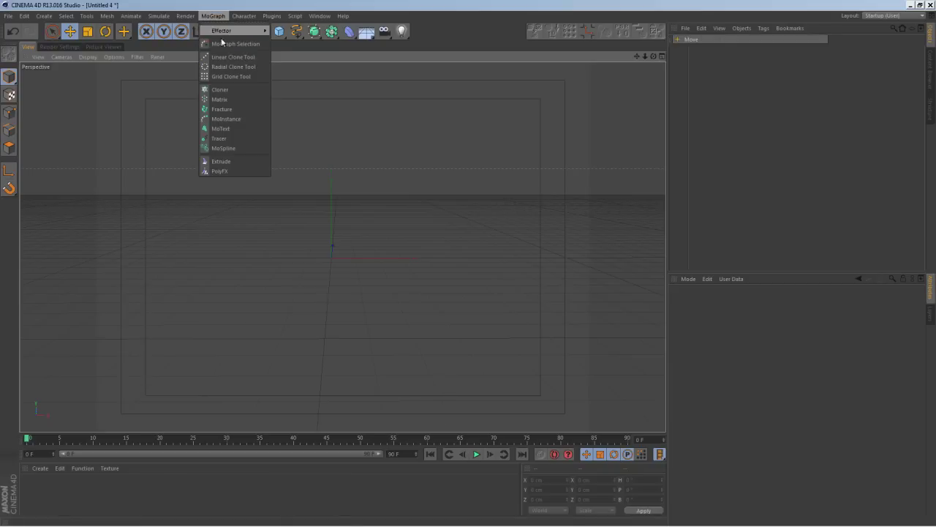
Add a MoText object to the scene and attach an XPresso tag to it
{"action": "left_click", "coordinate": [234, 129]}
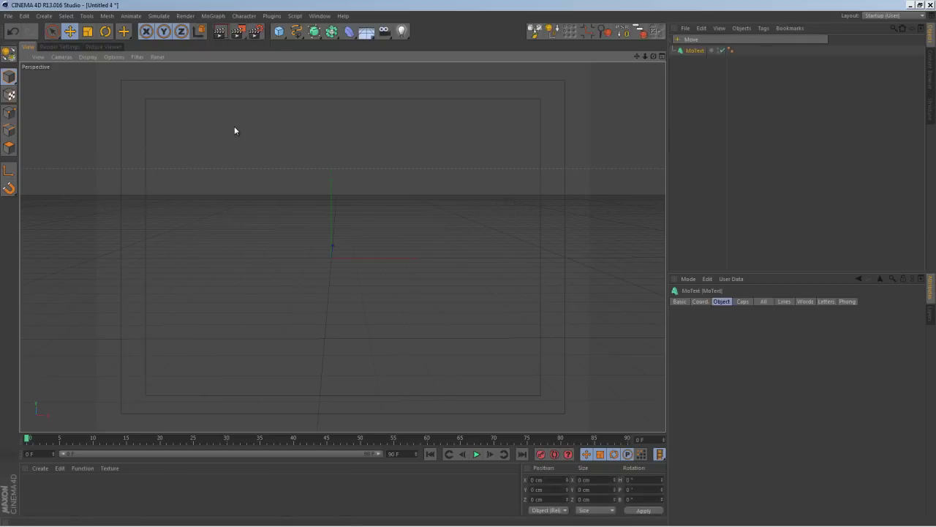
{"action": "right_click", "coordinate": [695, 55]}
{"action": "mouse_move", "coordinate": [726, 60]}
{"action": "left_click", "coordinate": [868, 270]}
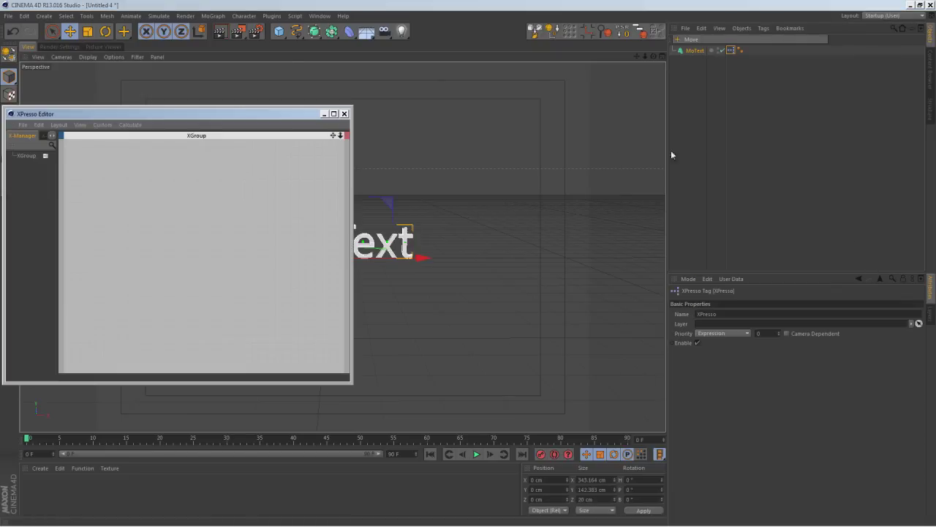
Add the MoText object as a node in the XPresso graph and give it a Name output port
{"action": "left_click_drag", "start_coordinate": [699, 55], "coordinate": [147, 192]}
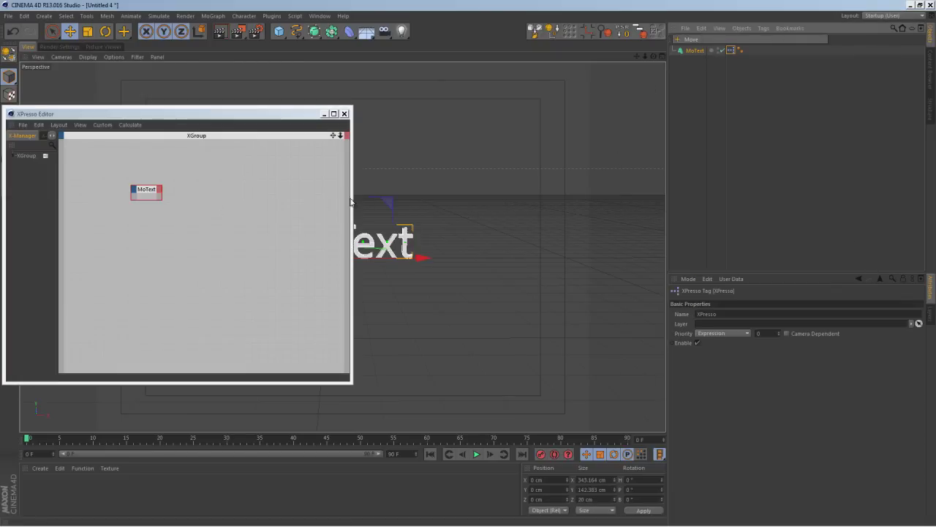
{"action": "left_click", "coordinate": [695, 52]}
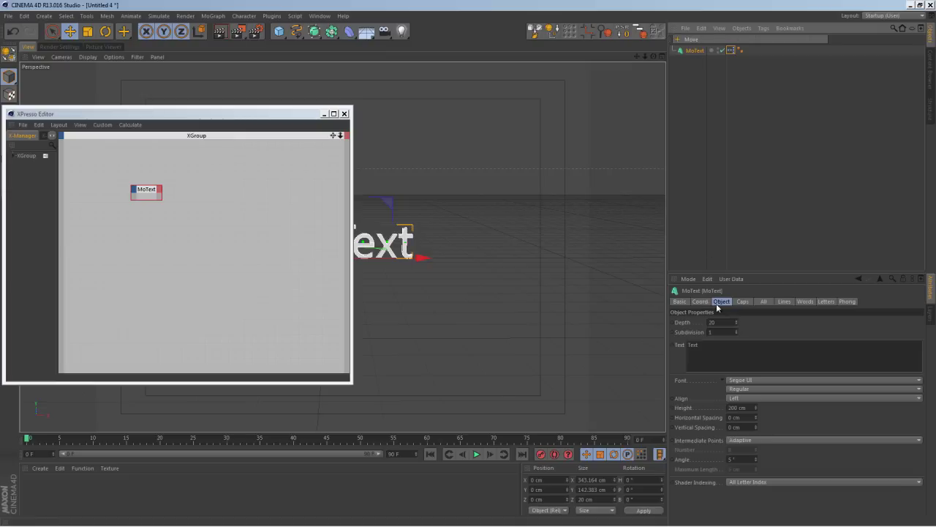
{"action": "left_click", "coordinate": [680, 301]}
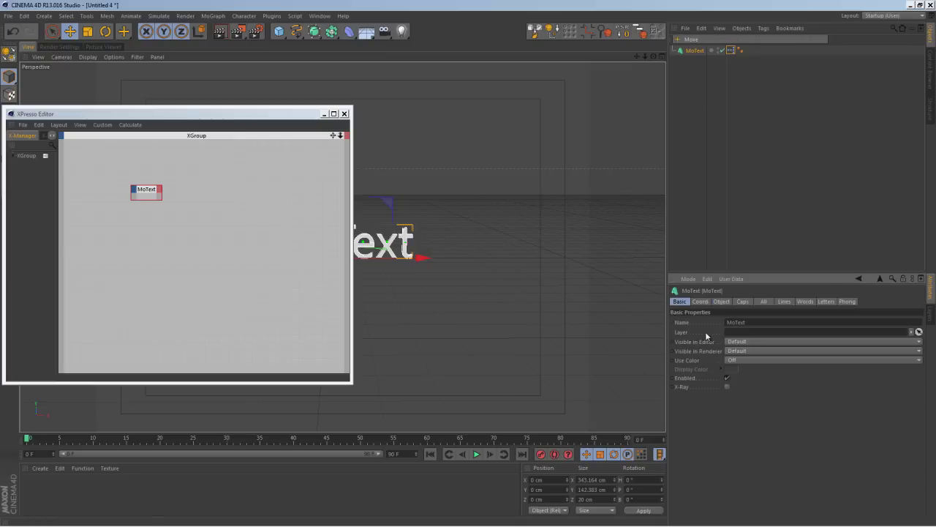
{"action": "left_click", "coordinate": [159, 191]}
{"action": "mouse_move", "coordinate": [195, 208]}
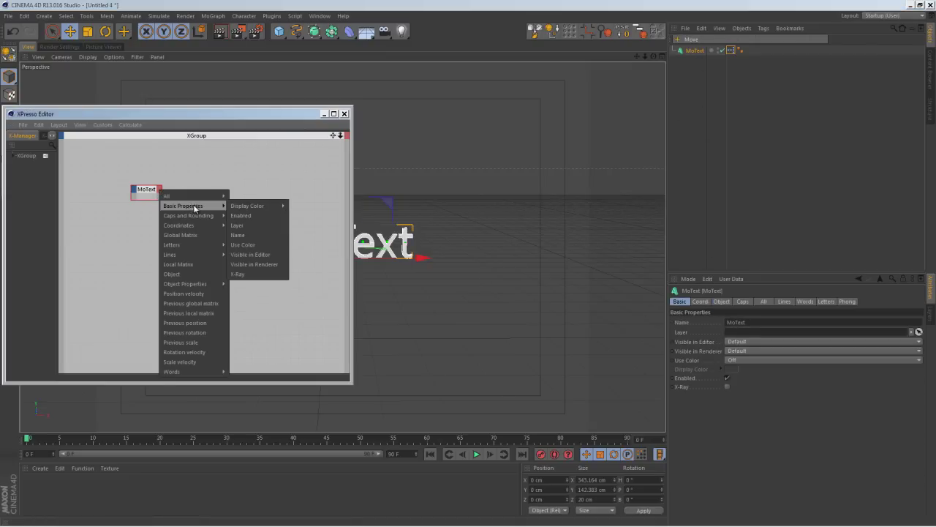
{"action": "left_click", "coordinate": [257, 235]}
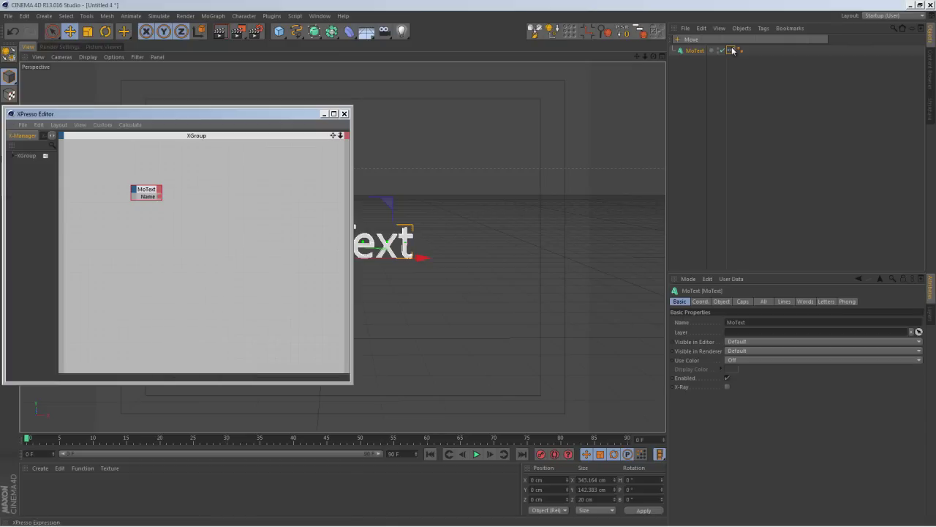
Duplicate the MoText node beside the original and replace the copy's Name output with a Text input port
{"action": "left_click", "coordinate": [721, 301]}
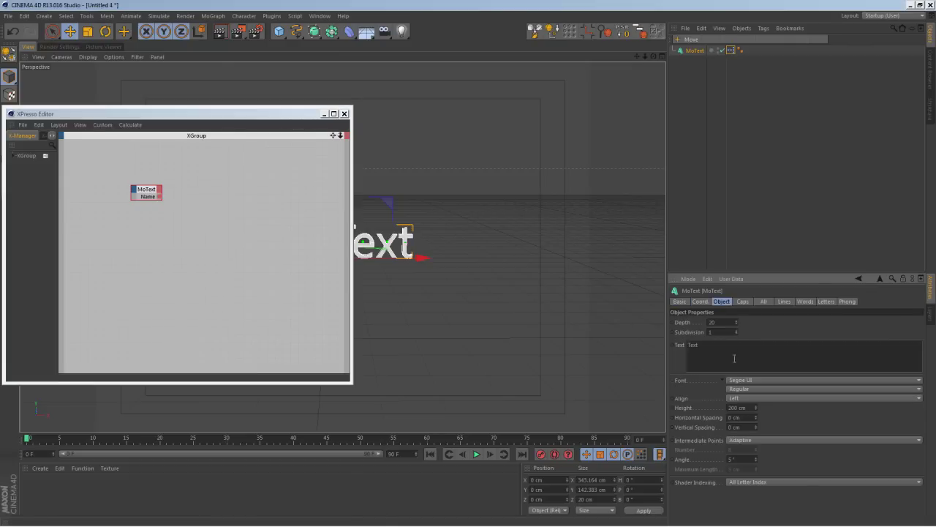
{"action": "left_click_drag", "start_coordinate": [157, 195], "coordinate": [205, 196], "text": "ctrl"}
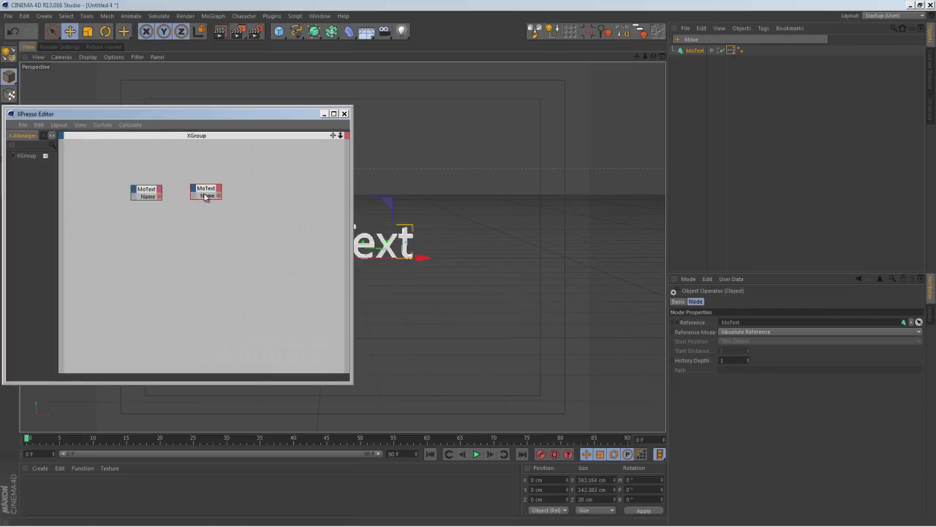
{"action": "right_click", "coordinate": [207, 196]}
{"action": "left_click", "coordinate": [227, 230]}
{"action": "left_click", "coordinate": [196, 192]}
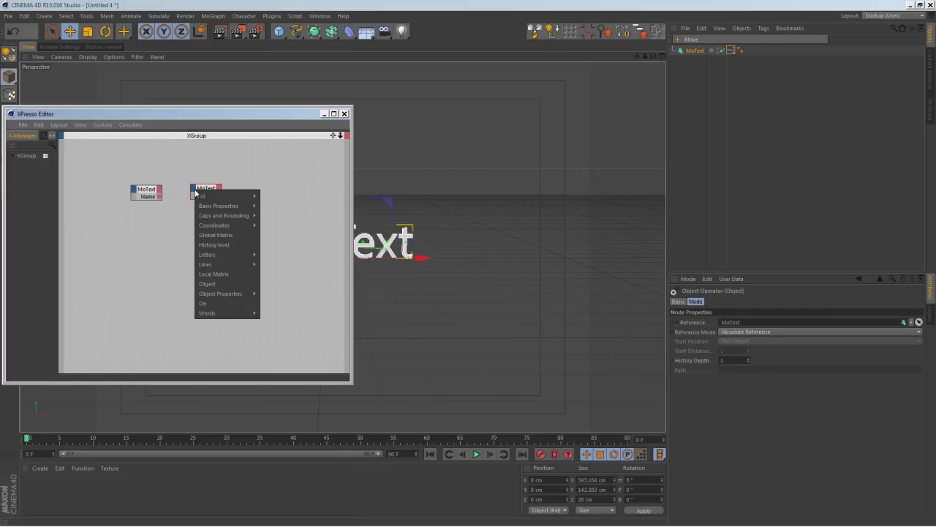
{"action": "mouse_move", "coordinate": [235, 293]}
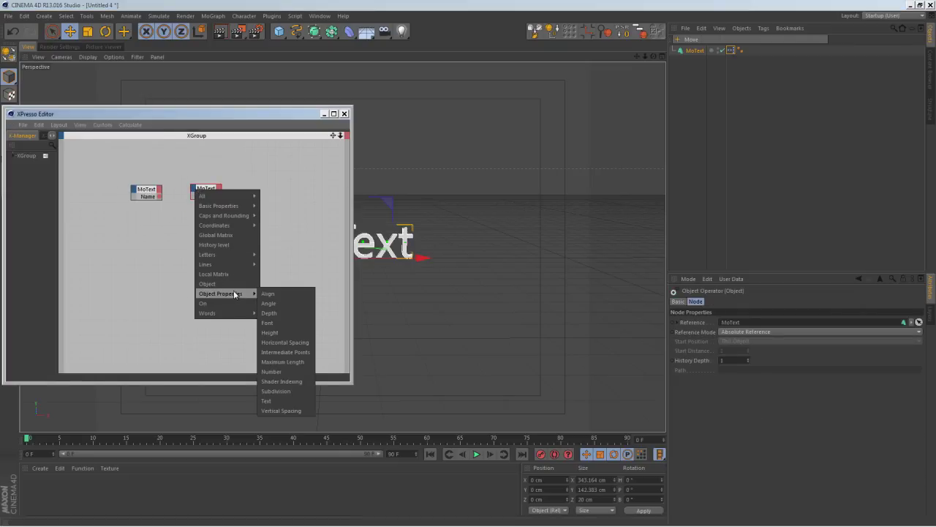
{"action": "left_click", "coordinate": [286, 398]}
Connect the first node's Name output to the second node's Text input and close the XPresso Editor
{"action": "left_click_drag", "start_coordinate": [156, 197], "coordinate": [193, 196]}
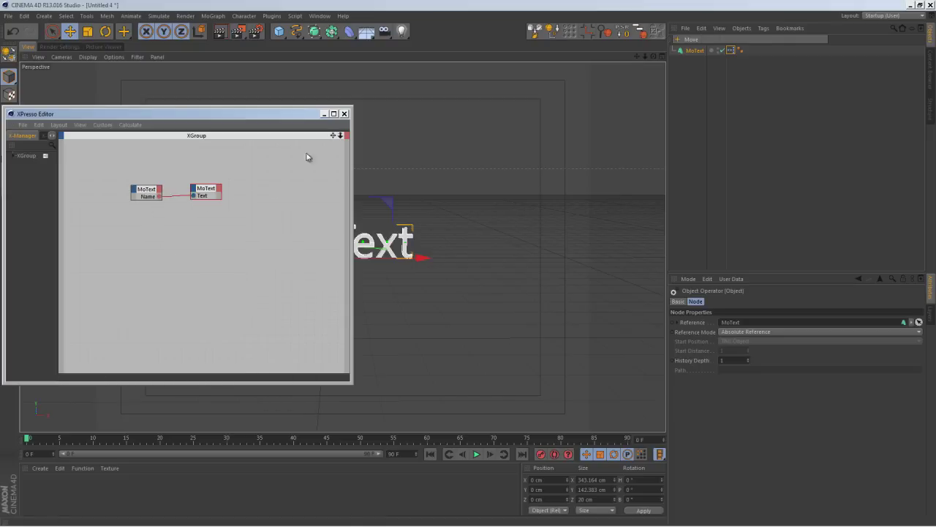
{"action": "left_click", "coordinate": [695, 51]}
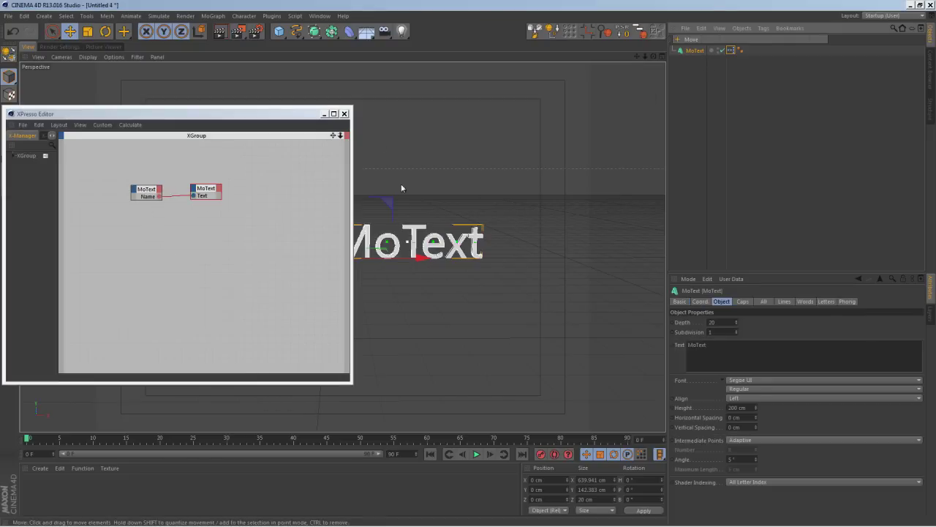
{"action": "left_click", "coordinate": [343, 113]}
Rename the MoText object to UKRAMEDIA.COM
{"action": "double_click", "coordinate": [696, 51]}
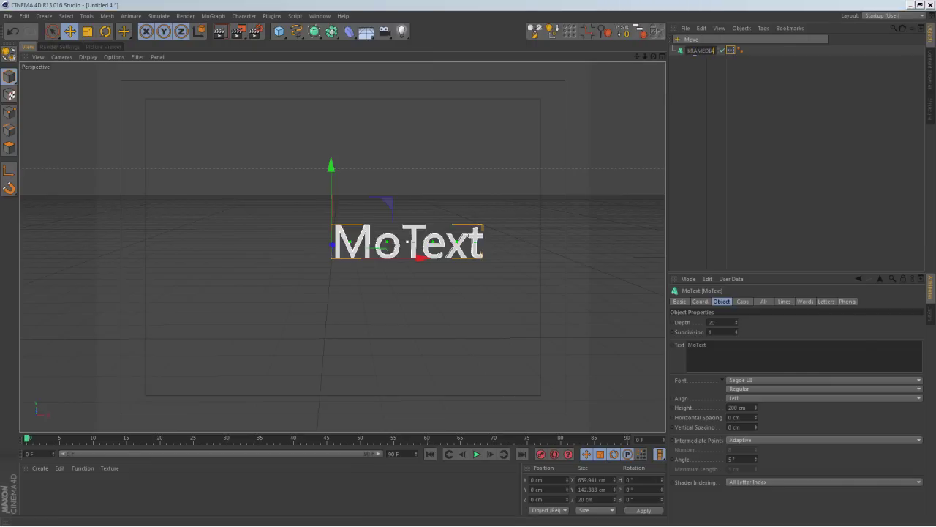
{"action": "type", "text": "UKRAMEDIA.COM"}
{"action": "key", "text": "Return"}
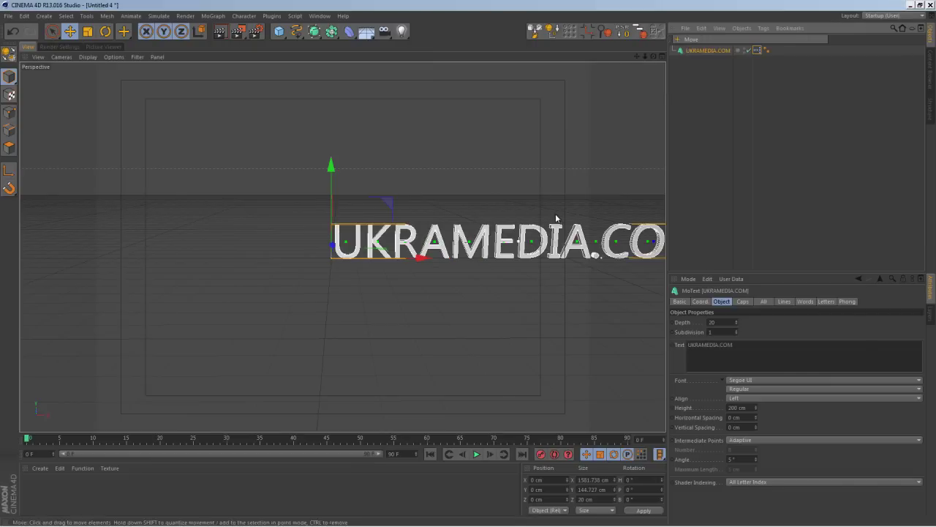
Set the text's alignment to Middle and its font to HelveticaNeue MediumCond
{"action": "left_click", "coordinate": [755, 398]}
{"action": "left_click", "coordinate": [762, 417]}
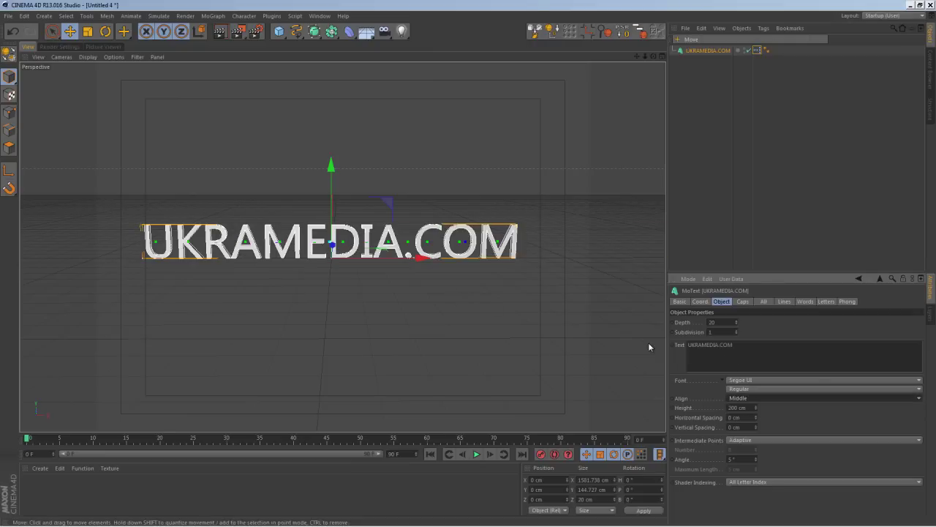
{"action": "left_click", "coordinate": [766, 379]}
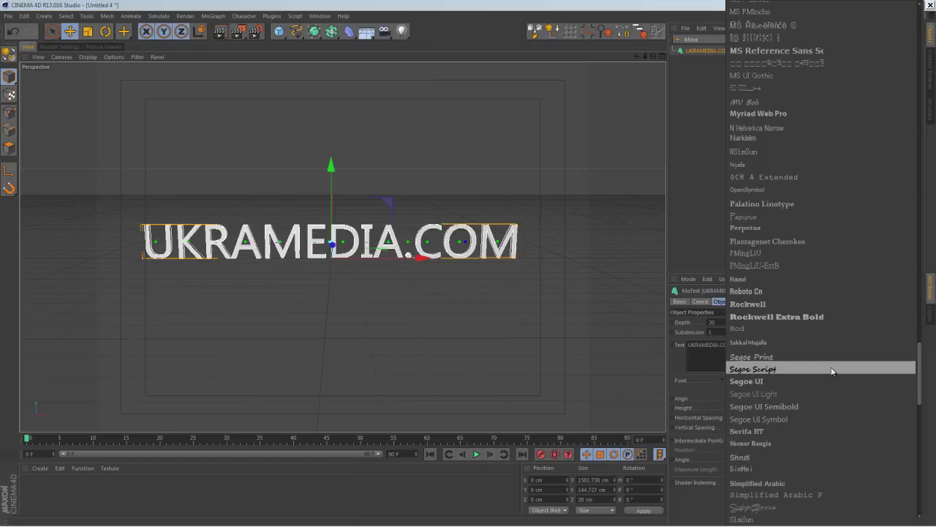
{"action": "left_click_drag", "start_coordinate": [921, 365], "coordinate": [928, 203]}
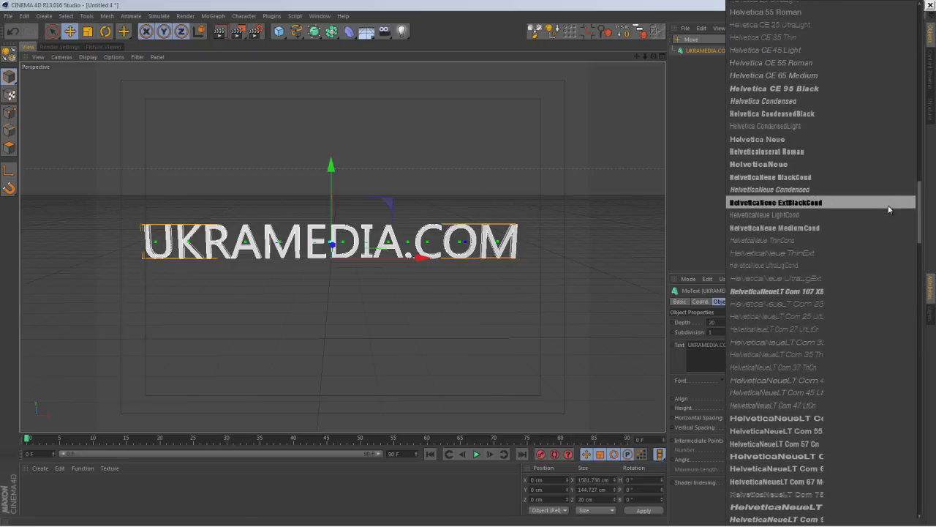
{"action": "left_click", "coordinate": [855, 229]}
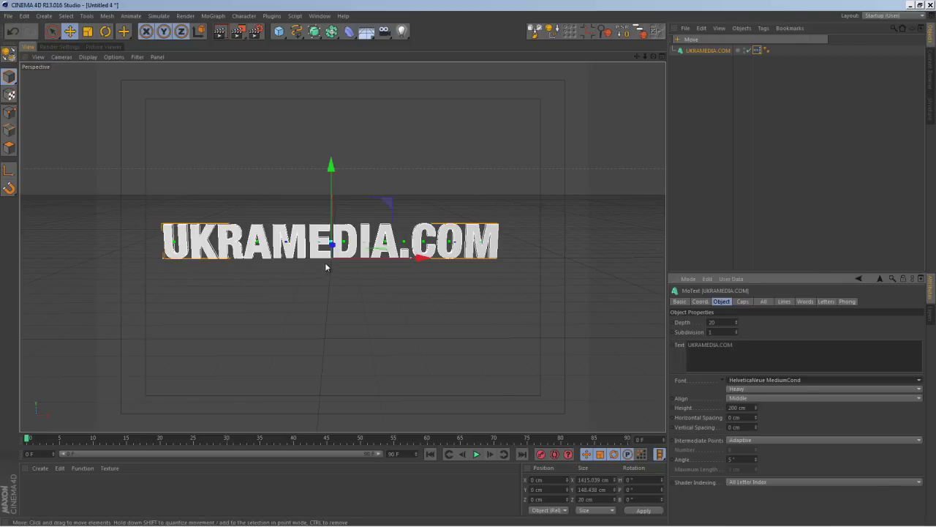
Set the text's extrusion depth to 100
{"action": "scroll", "coordinate": [325, 266], "scroll_direction": "up", "scroll_amount": 3}
{"action": "middle_click_drag", "start_coordinate": [364, 234], "coordinate": [393, 237], "text": "alt"}
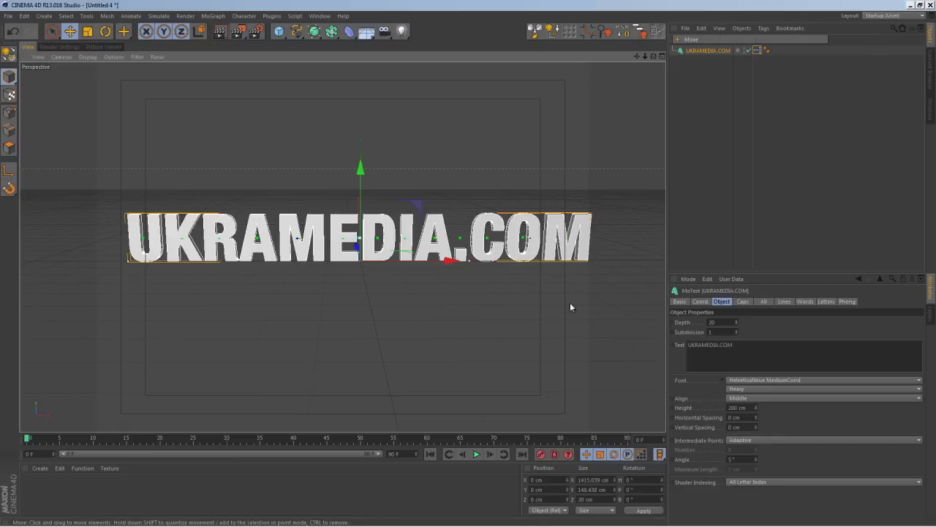
{"action": "double_click", "coordinate": [713, 322]}
{"action": "type", "text": "100"}
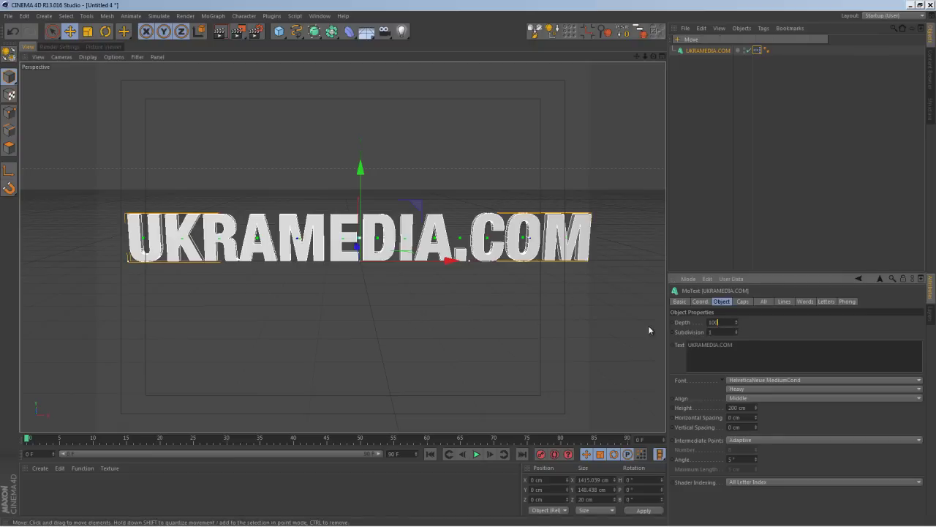
{"action": "key", "text": "Return"}
Set both the start and end caps of the text to Fillet Cap
{"action": "left_click_drag", "start_coordinate": [380, 263], "coordinate": [389, 293], "text": "alt"}
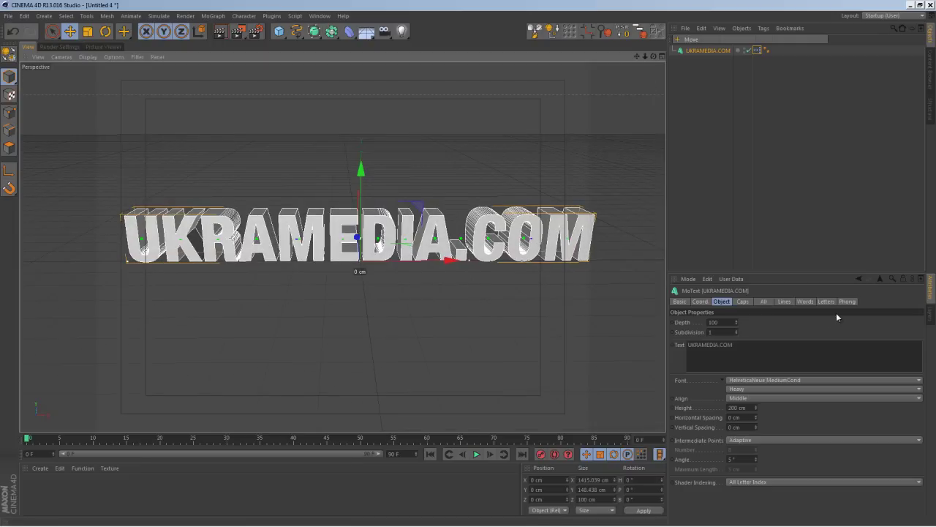
{"action": "left_click", "coordinate": [743, 301]}
{"action": "left_click", "coordinate": [746, 322]}
{"action": "left_click", "coordinate": [748, 360]}
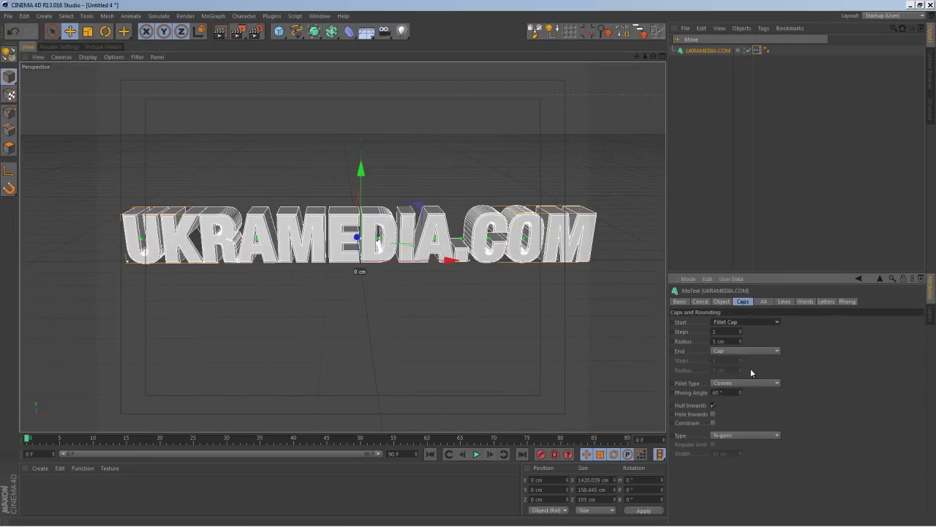
{"action": "left_click", "coordinate": [743, 350]}
{"action": "left_click", "coordinate": [756, 388]}
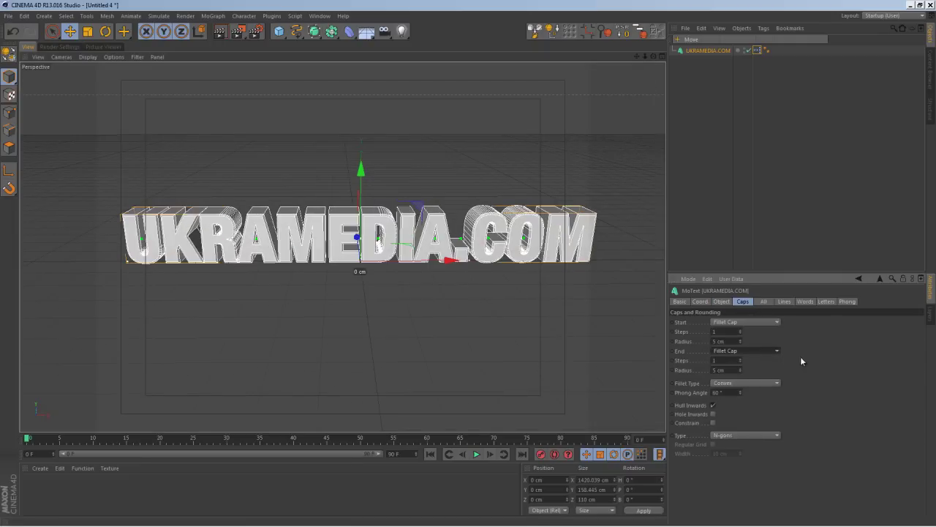
Set the start and end fillets of the text to 5 steps and a 2 cm radius
{"action": "double_click", "coordinate": [722, 333]}
{"action": "type", "text": "5"}
{"action": "key", "text": "Return"}
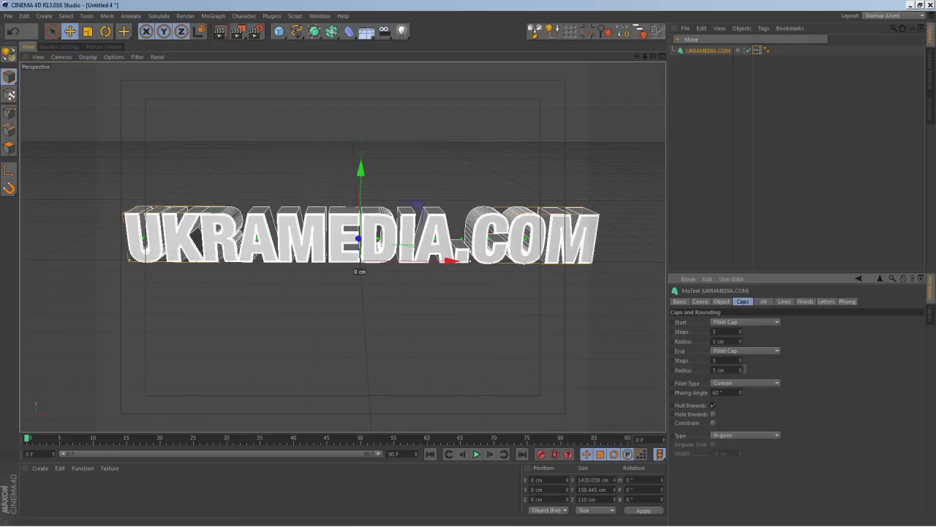
{"action": "key", "text": "Return"}
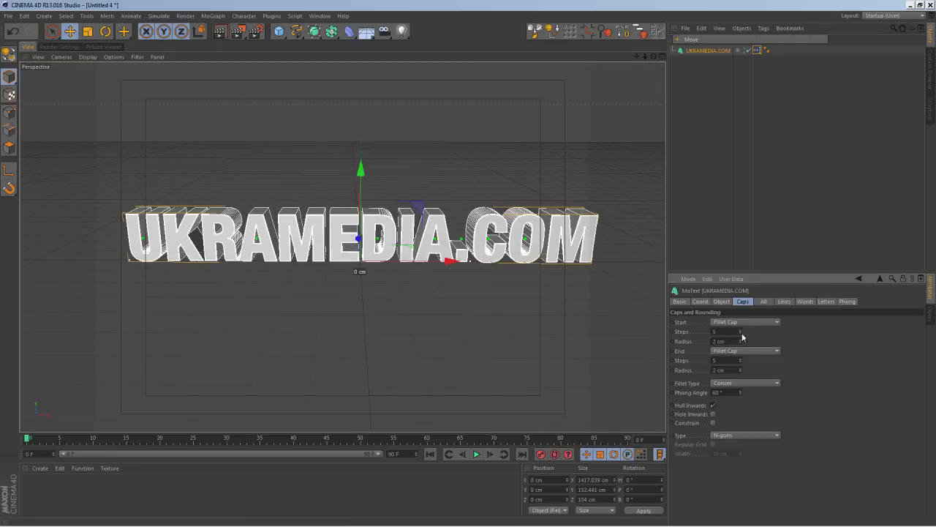
Apply a Step effector to the text and raise its spline's first point to the maximum, making the curve flat
{"action": "left_click_drag", "start_coordinate": [439, 229], "coordinate": [351, 272], "text": "alt"}
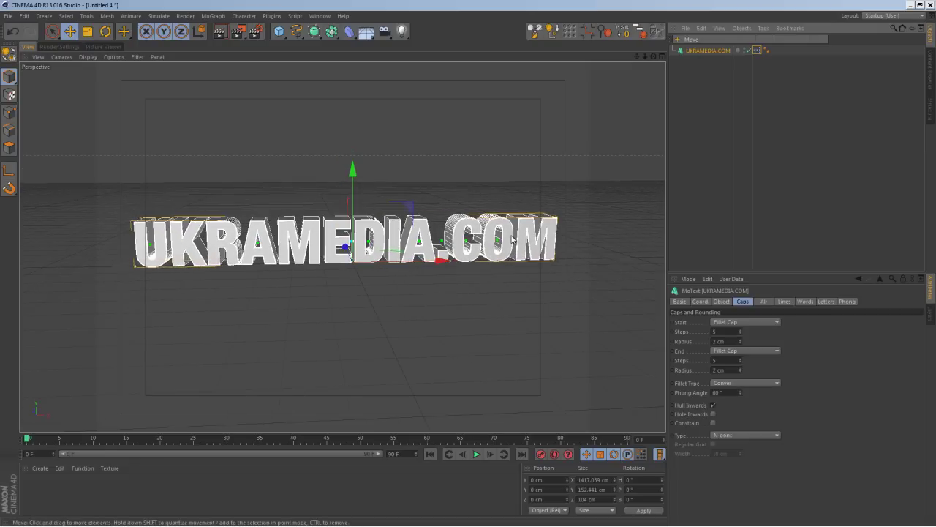
{"action": "left_click", "coordinate": [213, 15]}
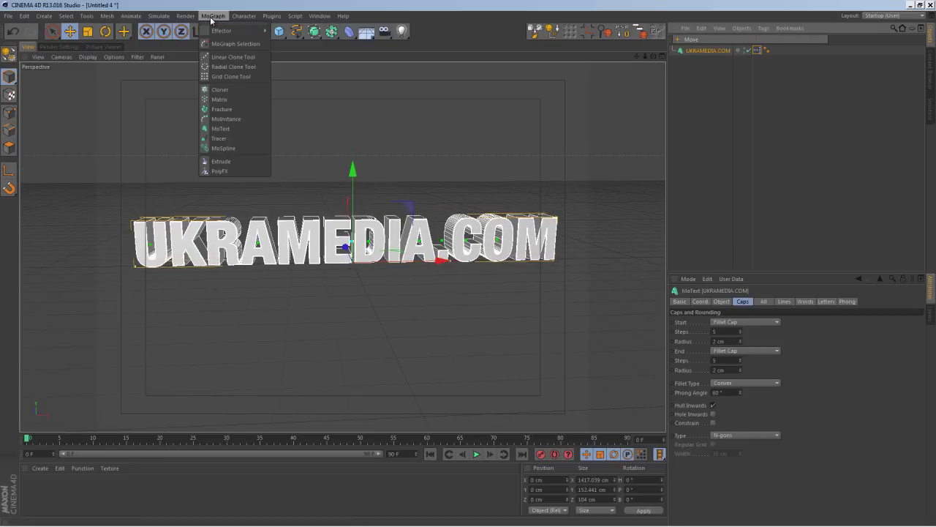
{"action": "mouse_move", "coordinate": [222, 31]}
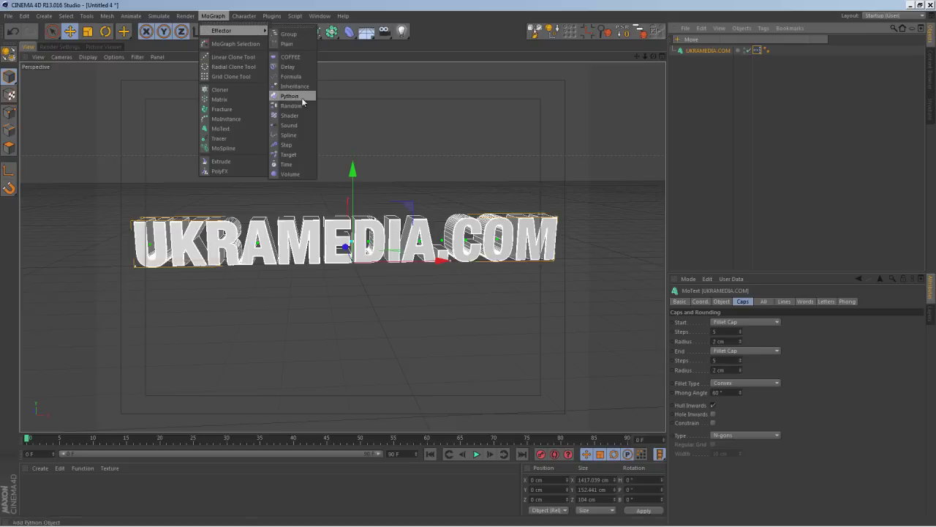
{"action": "left_click", "coordinate": [302, 144]}
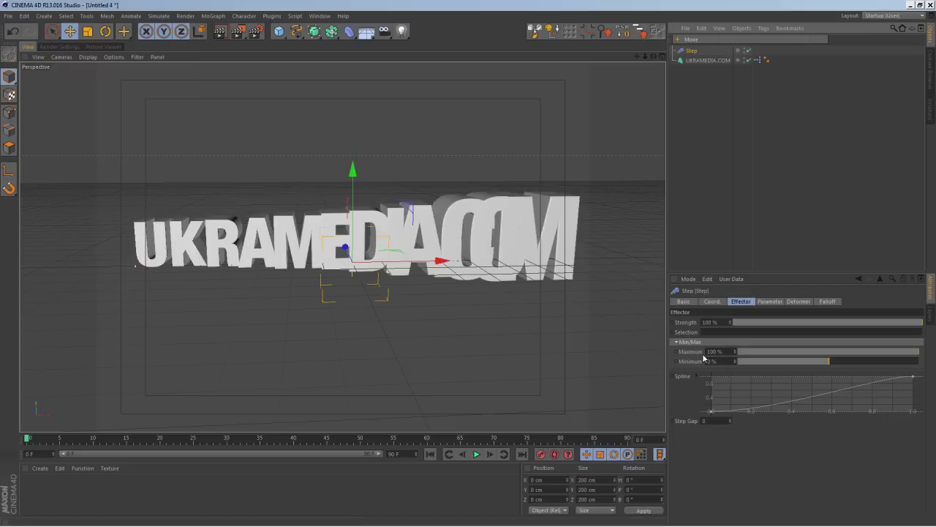
{"action": "left_click_drag", "start_coordinate": [712, 414], "coordinate": [711, 366]}
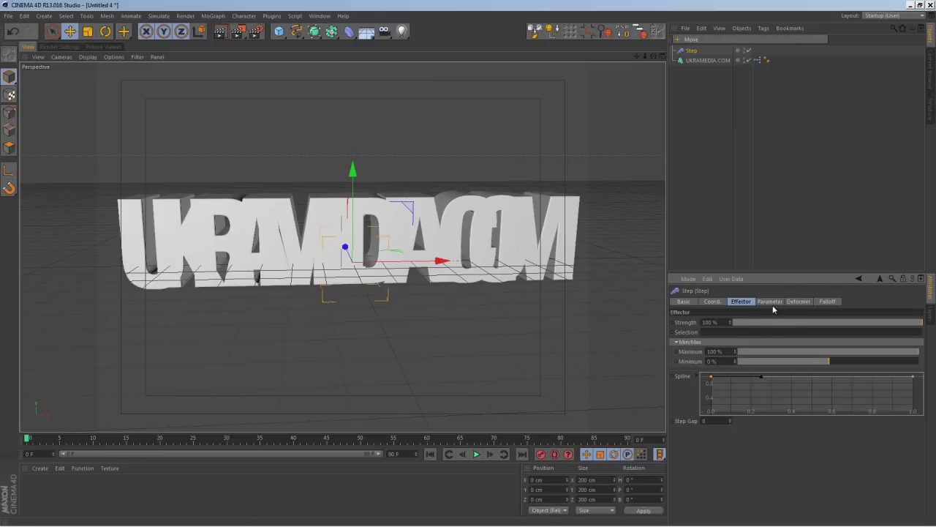
Set the Step effector's falloff shape to Linear
{"action": "left_click", "coordinate": [830, 302]}
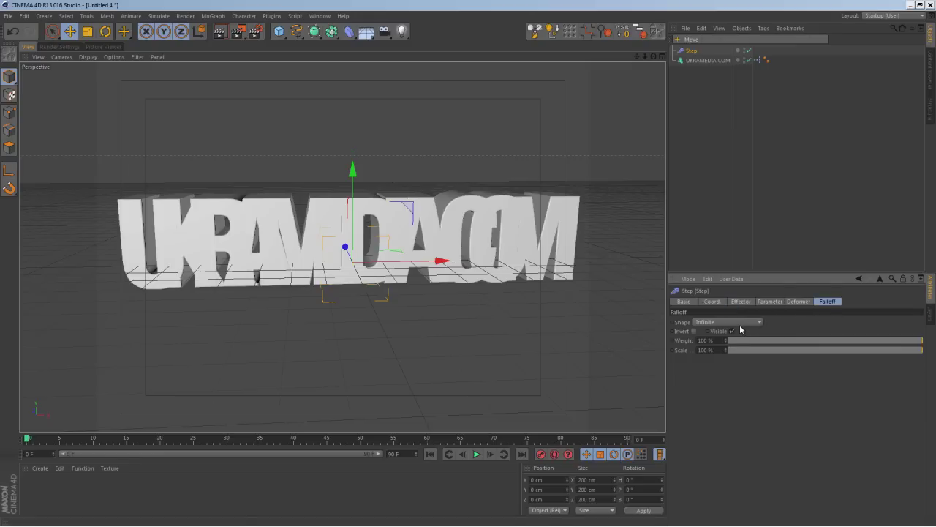
{"action": "left_click", "coordinate": [738, 323]}
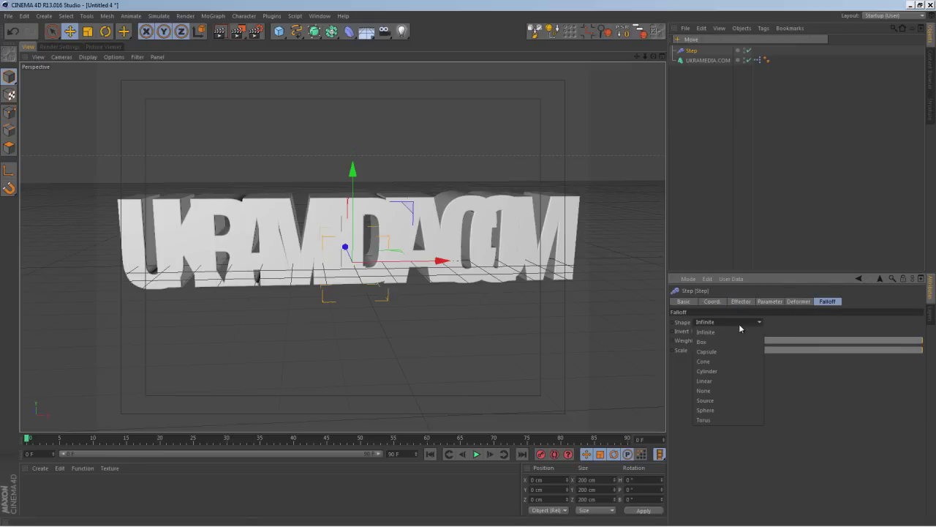
{"action": "left_click", "coordinate": [705, 381]}
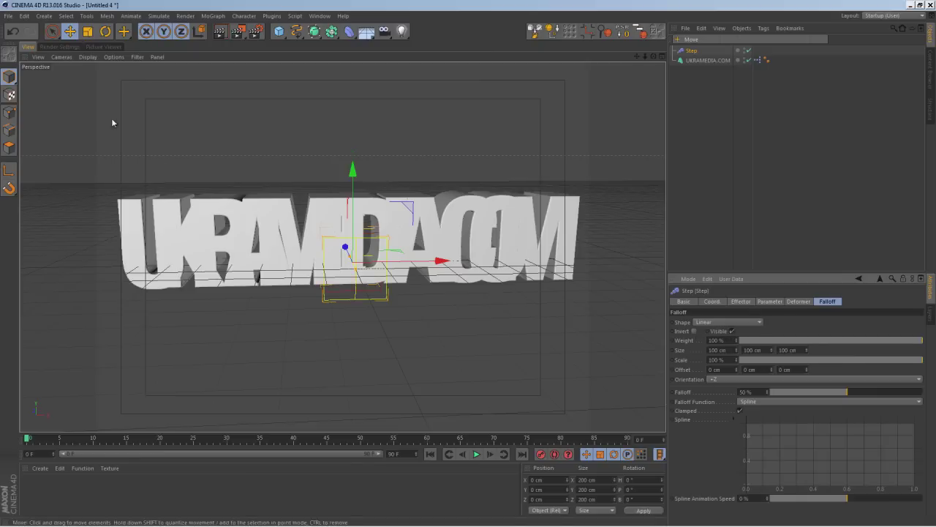
Rotate the Step effector to a 90° heading and move it along the text to about X -190 cm
{"action": "key", "text": "t"}
{"action": "key", "text": "r"}
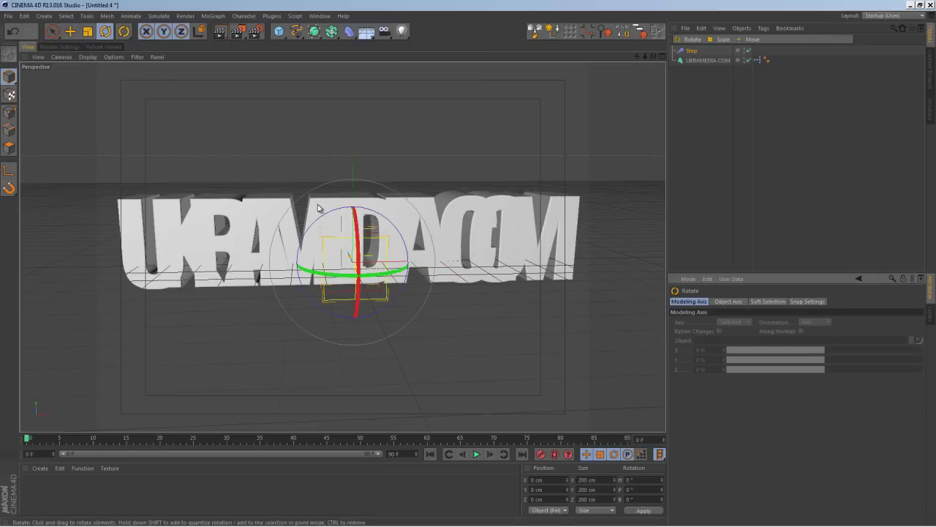
{"action": "left_click_drag", "start_coordinate": [372, 282], "coordinate": [432, 262]}
{"action": "left_click", "coordinate": [71, 31]}
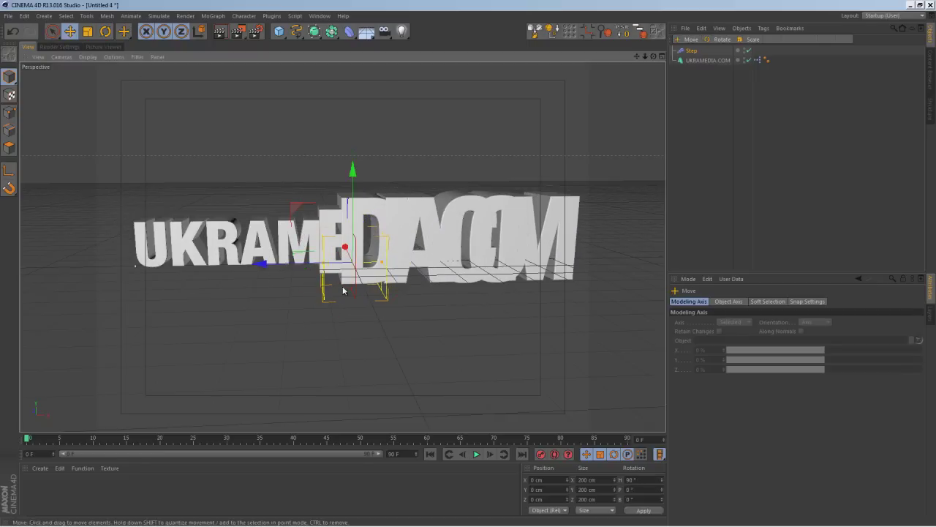
{"action": "left_click_drag", "start_coordinate": [261, 263], "coordinate": [209, 286]}
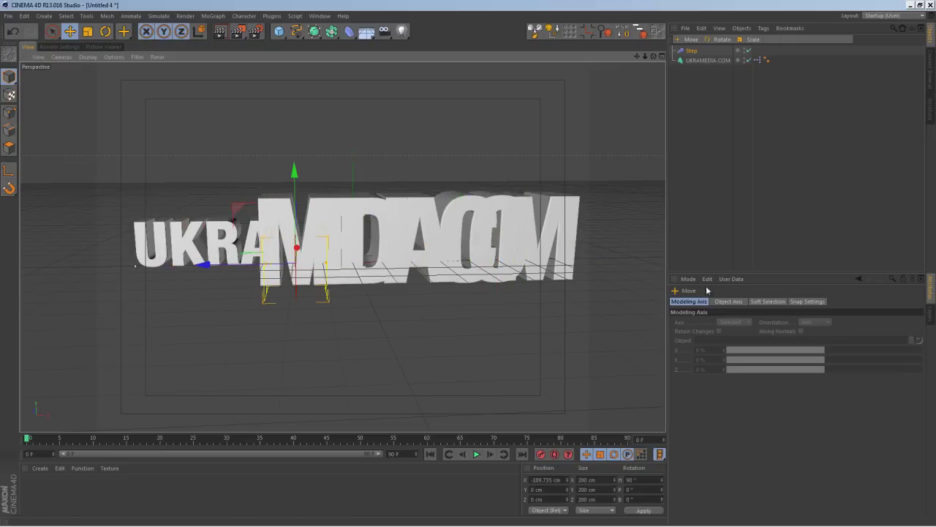
Try the Box falloff shape on the Step effector, moving it along the text, and switch back to Linear
{"action": "left_click", "coordinate": [691, 50]}
{"action": "left_click", "coordinate": [827, 301]}
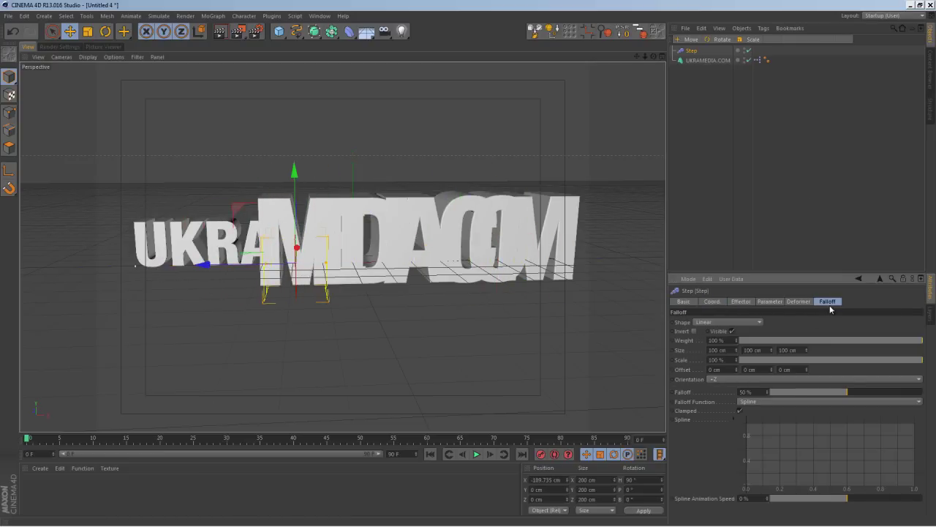
{"action": "left_click", "coordinate": [738, 322]}
{"action": "left_click", "coordinate": [743, 343]}
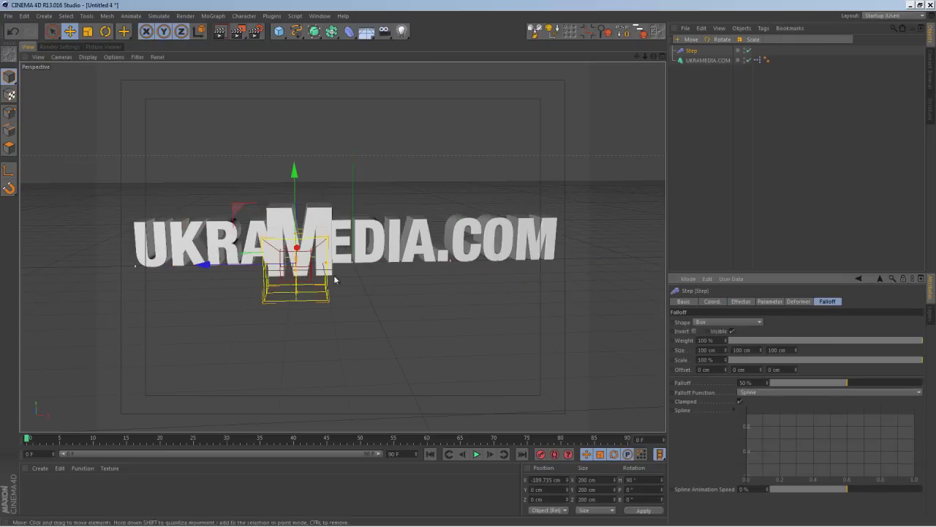
{"action": "left_click_drag", "start_coordinate": [214, 266], "coordinate": [235, 291]}
{"action": "left_click", "coordinate": [733, 325]}
{"action": "left_click", "coordinate": [742, 375]}
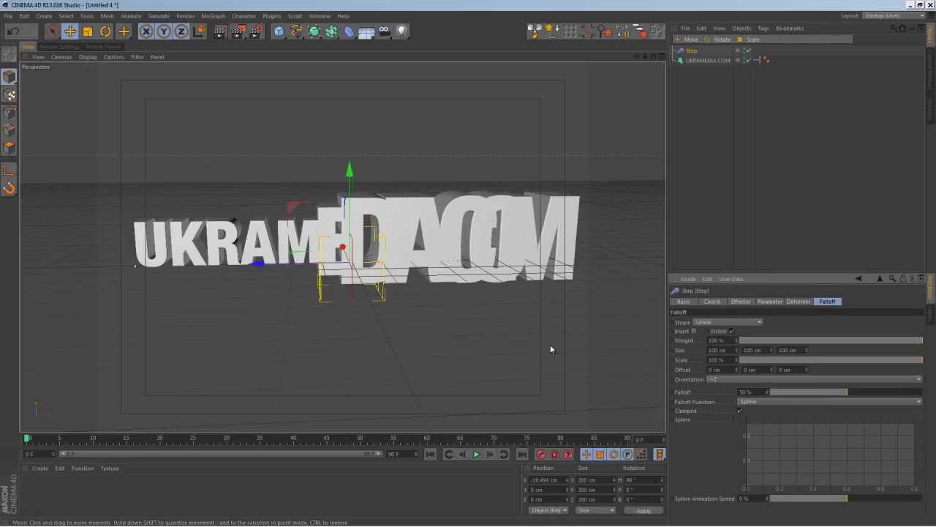
Lengthen the Step effector's falloff to about 433 cm in Z and, in the front view, move it before the text to about X -1197 cm
{"action": "left_click_drag", "start_coordinate": [249, 262], "coordinate": [171, 272]}
{"action": "right_click", "coordinate": [359, 291]}
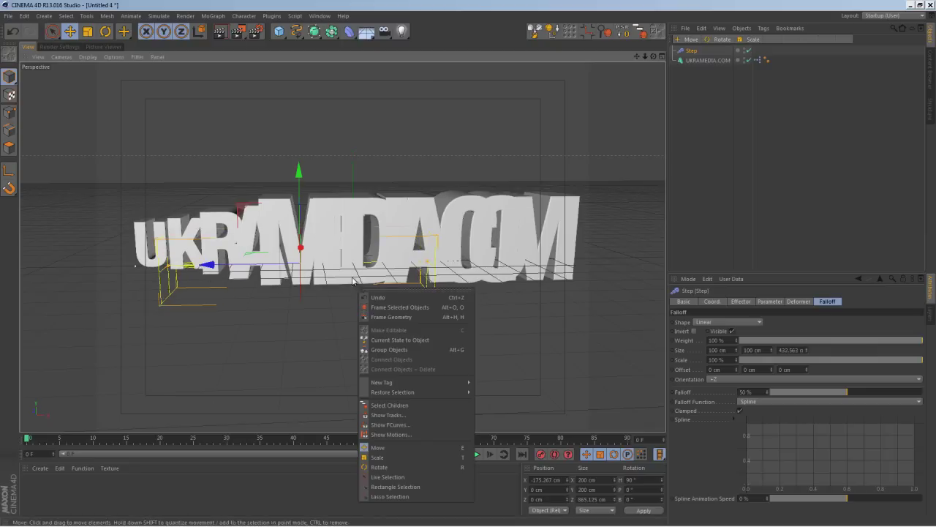
{"action": "middle_click", "coordinate": [344, 256]}
{"action": "middle_click", "coordinate": [352, 313]}
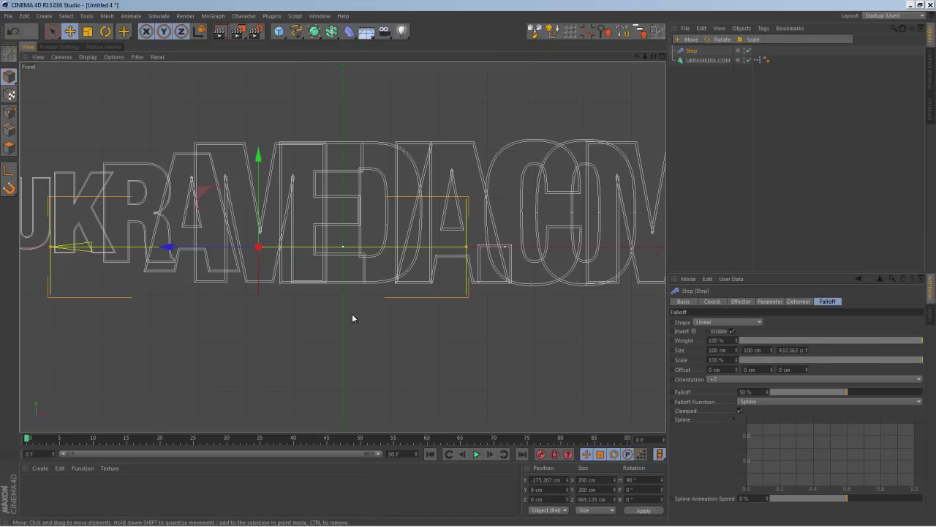
{"action": "scroll", "coordinate": [376, 300], "scroll_direction": "down", "scroll_amount": 5}
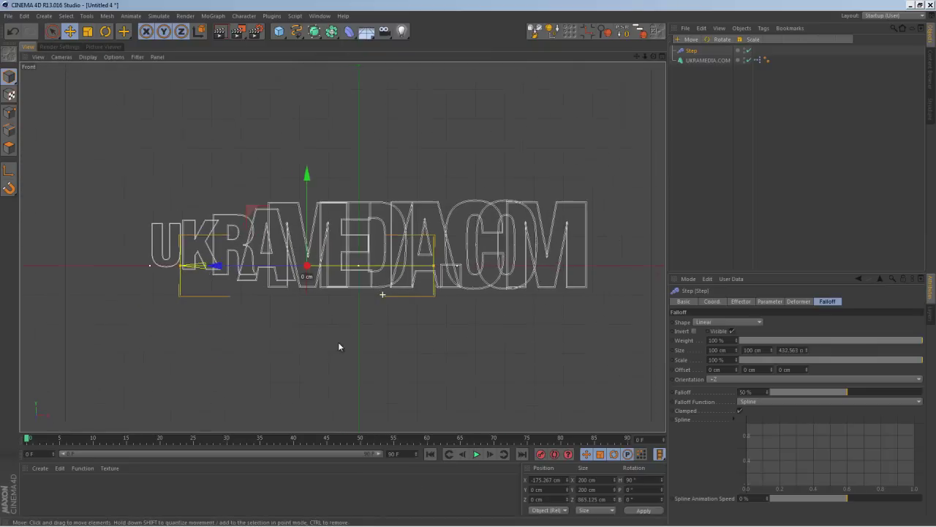
{"action": "left_click_drag", "start_coordinate": [217, 266], "coordinate": [40, 266]}
{"action": "scroll", "coordinate": [261, 320], "scroll_direction": "down", "scroll_amount": 4}
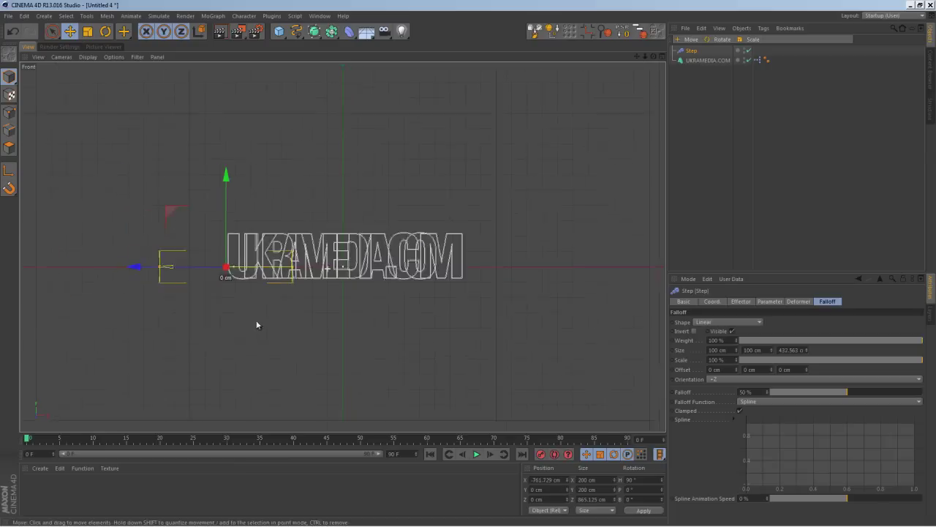
{"action": "left_click_drag", "start_coordinate": [154, 268], "coordinate": [96, 267]}
Keyframe the Step effector's X position at frame 0, and at frame 65 with it moved past the text to about 1165 cm
{"action": "left_click", "coordinate": [712, 301]}
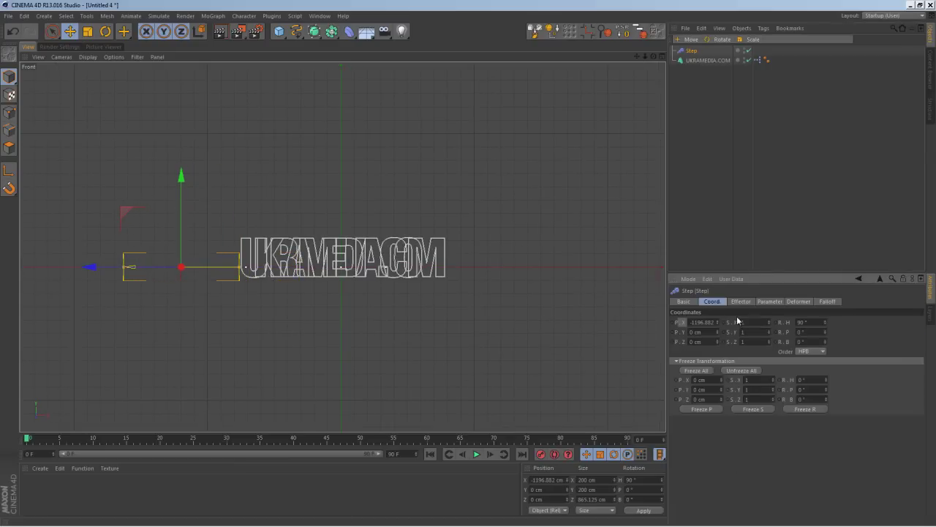
{"action": "left_click", "coordinate": [672, 323], "text": "ctrl"}
{"action": "left_click_drag", "start_coordinate": [110, 437], "coordinate": [288, 438]}
{"action": "left_click_drag", "start_coordinate": [446, 463], "coordinate": [467, 460]}
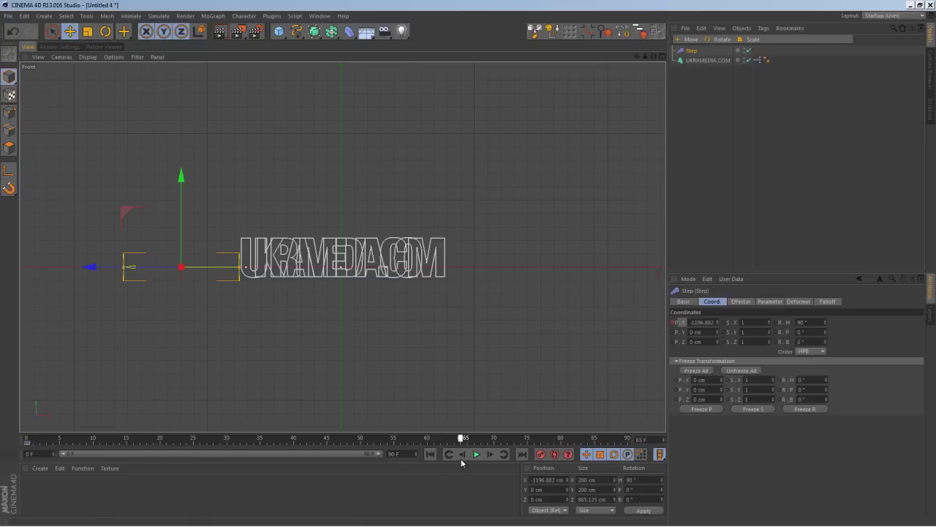
{"action": "left_click_drag", "start_coordinate": [88, 266], "coordinate": [408, 286]}
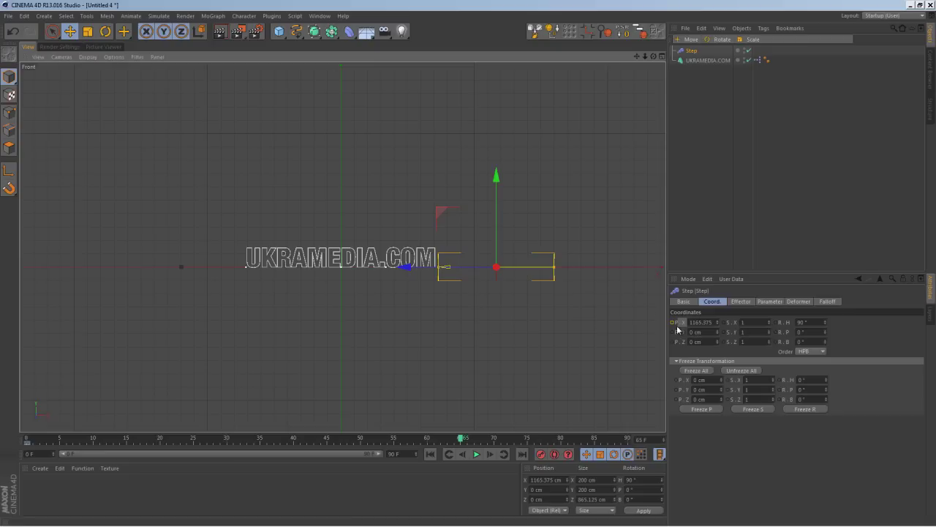
{"action": "left_click_drag", "start_coordinate": [461, 437], "coordinate": [27, 437]}
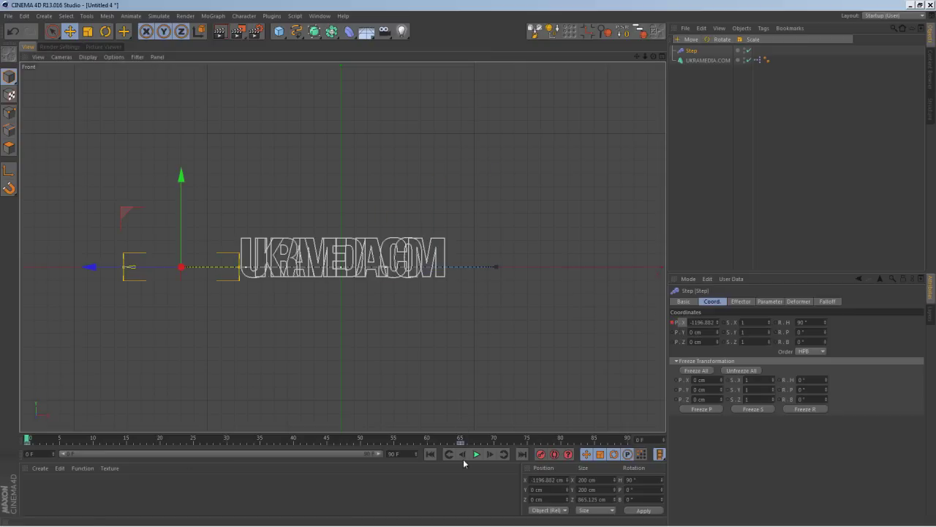
Play the effector's sweep across the text and return to the perspective view
{"action": "left_click", "coordinate": [476, 454]}
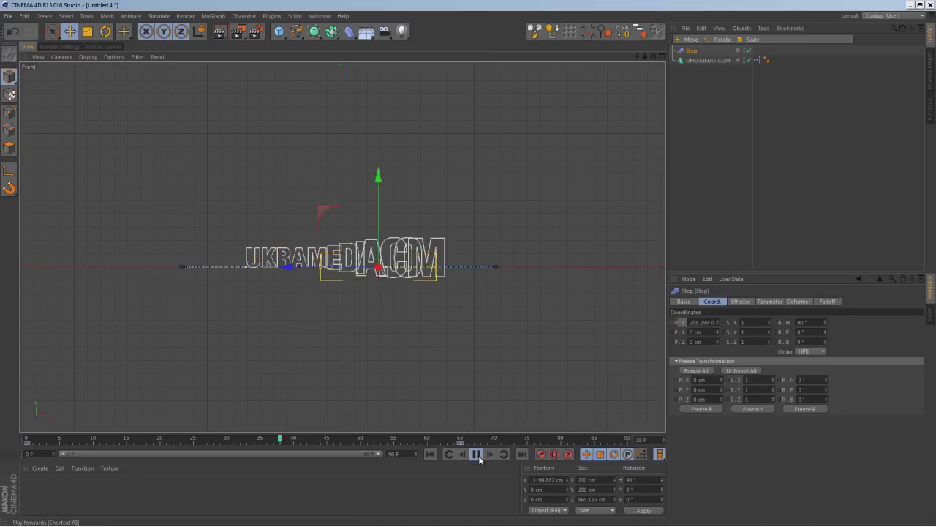
{"action": "left_click", "coordinate": [476, 455]}
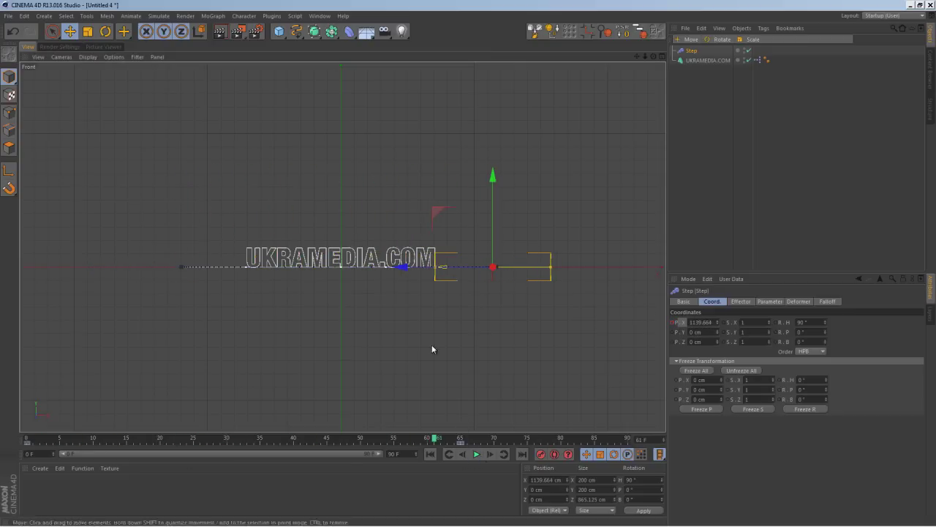
{"action": "middle_click", "coordinate": [396, 269]}
{"action": "middle_click", "coordinate": [225, 188]}
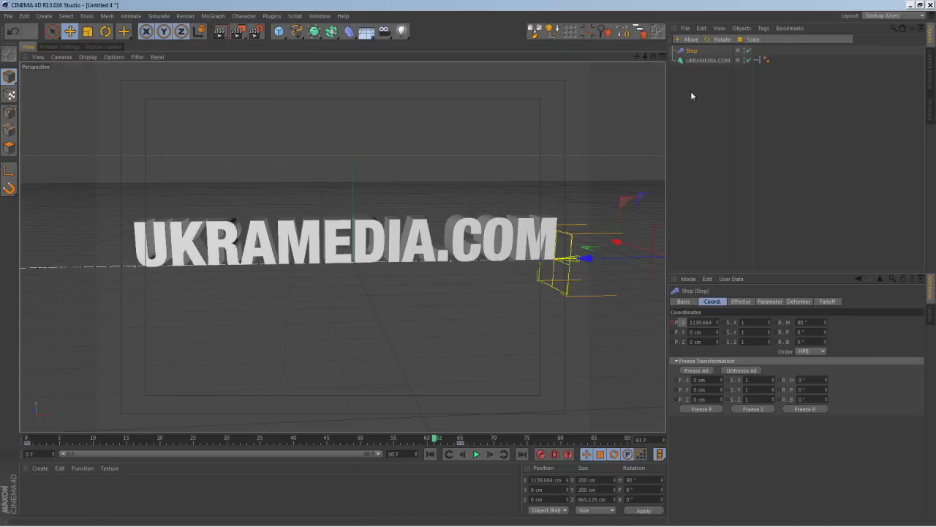
Set the Step effector's uniform scale to -1 and preview the letters' scaling animation
{"action": "left_click", "coordinate": [771, 301]}
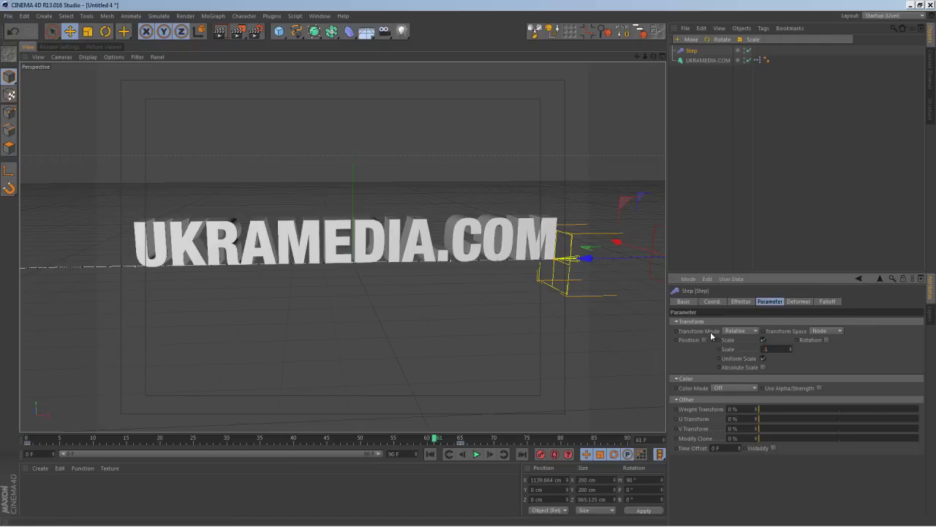
{"action": "left_click", "coordinate": [430, 453]}
{"action": "left_click", "coordinate": [476, 453]}
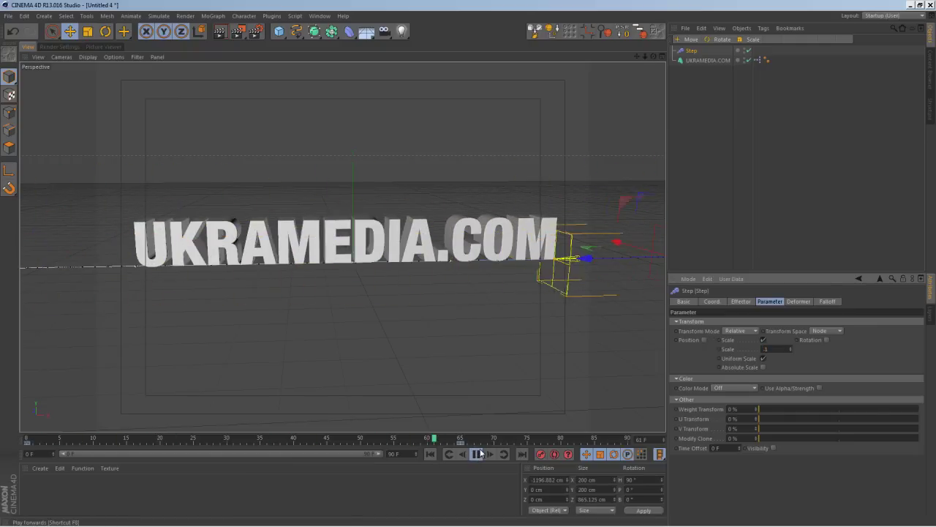
{"action": "left_click", "coordinate": [478, 455]}
{"action": "left_click_drag", "start_coordinate": [29, 437], "coordinate": [341, 438]}
{"action": "left_click", "coordinate": [476, 453]}
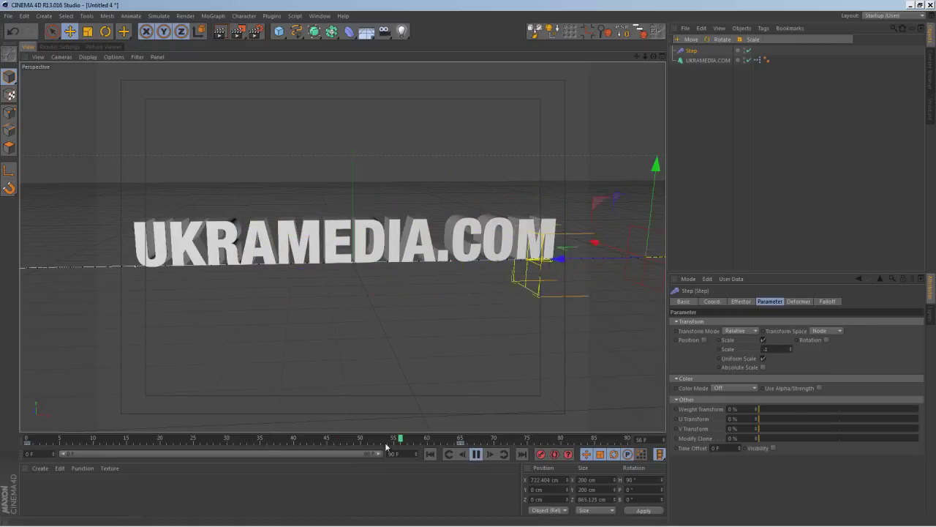
{"action": "left_click", "coordinate": [482, 454]}
{"action": "left_click_drag", "start_coordinate": [410, 437], "coordinate": [288, 438]}
Enable rotation on the Step effector, set its pitch to -90°, and scrub the timeline to preview it
{"action": "left_click", "coordinate": [827, 341]}
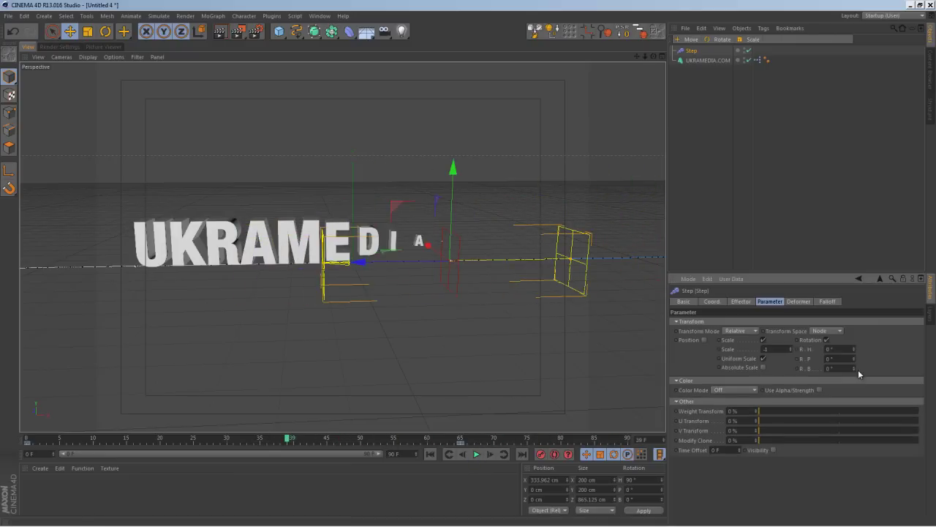
{"action": "left_click_drag", "start_coordinate": [853, 358], "coordinate": [861, 435]}
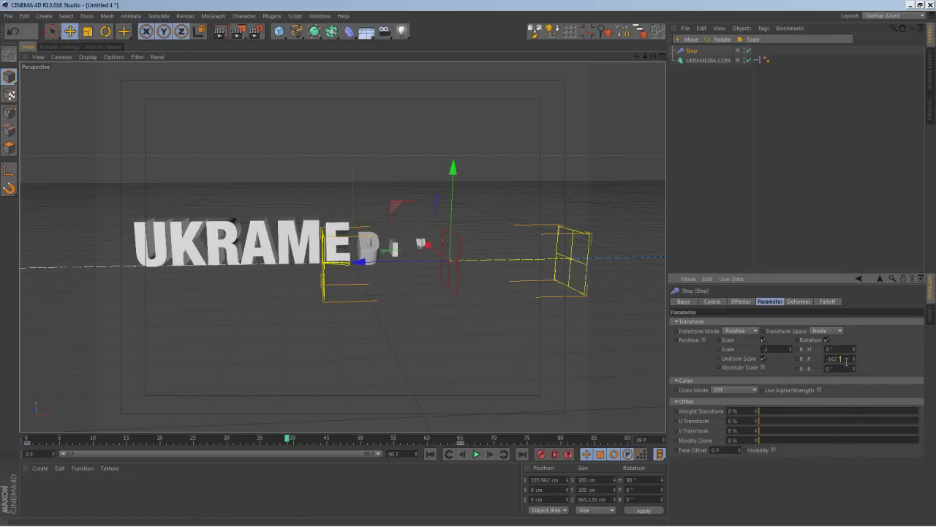
{"action": "type", "text": "-90"}
{"action": "key", "text": "Return"}
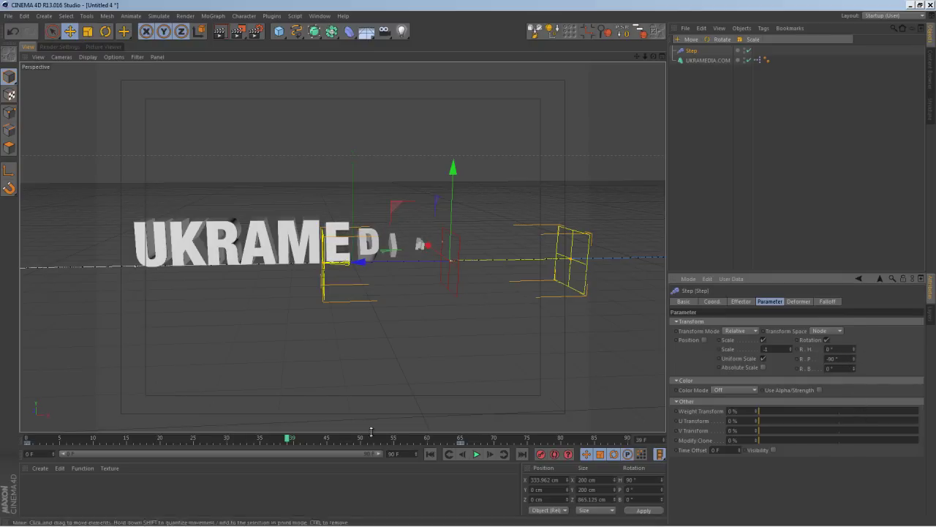
{"action": "left_click_drag", "start_coordinate": [295, 439], "coordinate": [190, 436]}
{"action": "left_click_drag", "start_coordinate": [275, 436], "coordinate": [321, 439]}
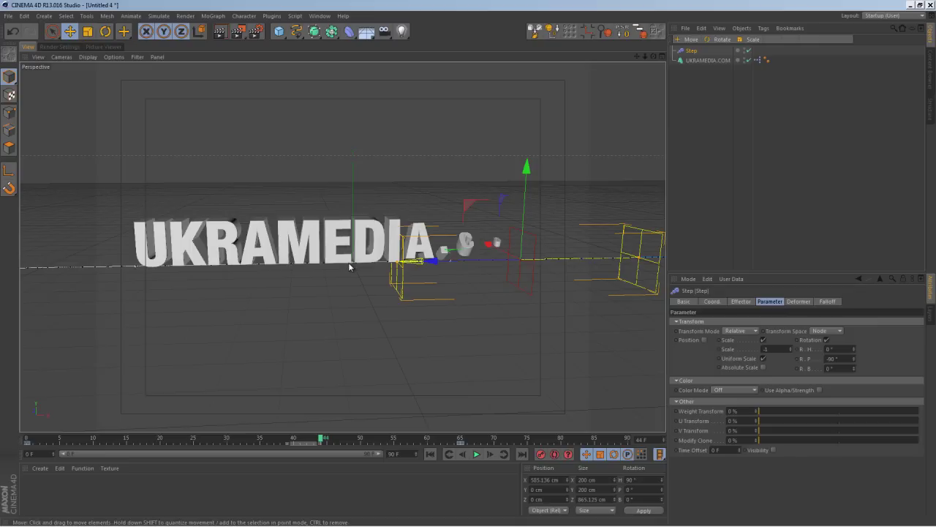
Set the Y axis position of the MoText's letters to 0%
{"action": "left_click", "coordinate": [709, 61]}
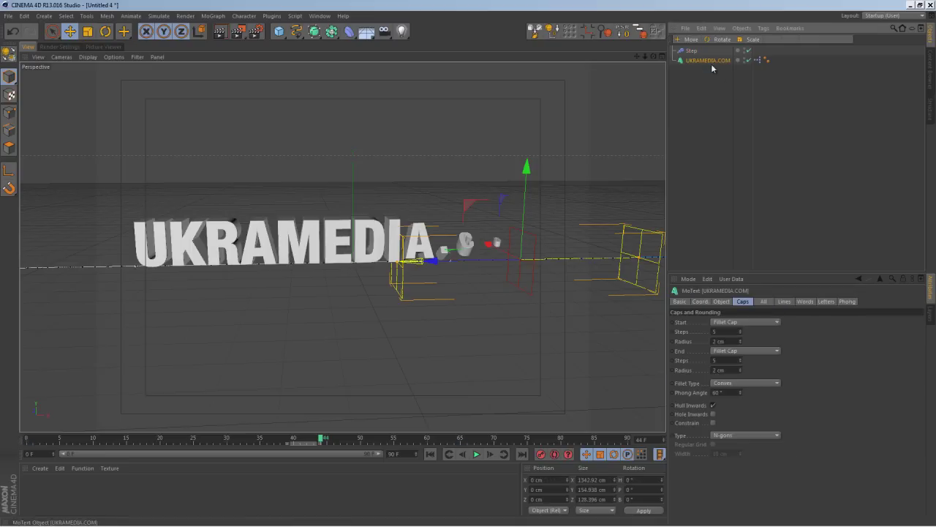
{"action": "left_click", "coordinate": [827, 301]}
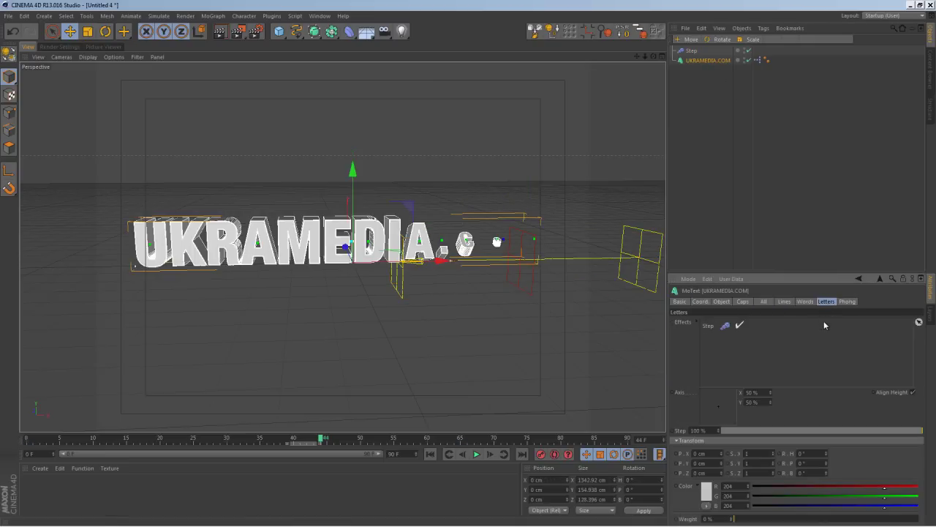
{"action": "left_click_drag", "start_coordinate": [720, 410], "coordinate": [772, 439]}
{"action": "key", "text": "ctrl+z"}
Play the letter animation from frame 0 and stop at frame 60
{"action": "left_click_drag", "start_coordinate": [302, 439], "coordinate": [26, 441]}
{"action": "left_click", "coordinate": [482, 455]}
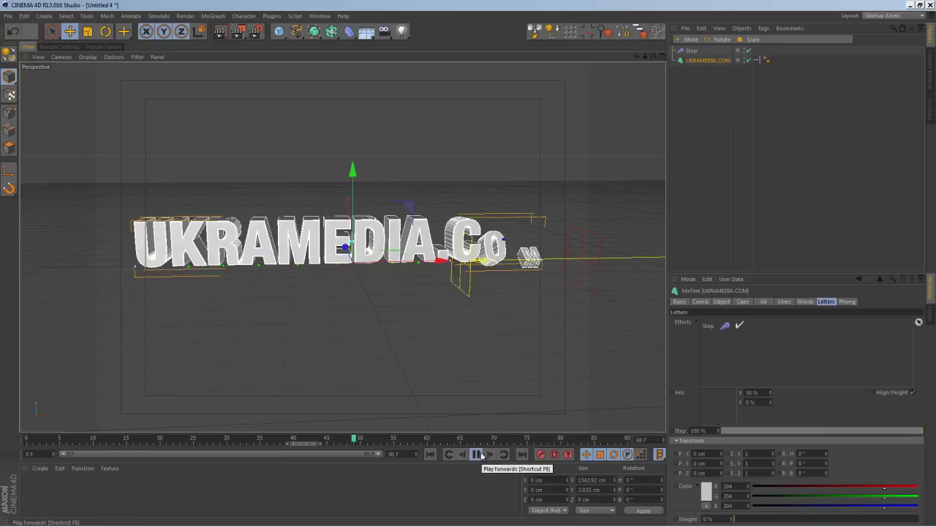
{"action": "left_click", "coordinate": [481, 455]}
{"action": "mouse_move", "coordinate": [440, 441]}
{"action": "left_mouse_down"}
{"action": "mouse_move", "coordinate": [152, 443]}
{"action": "mouse_move", "coordinate": [427, 444]}
{"action": "left_mouse_up"}
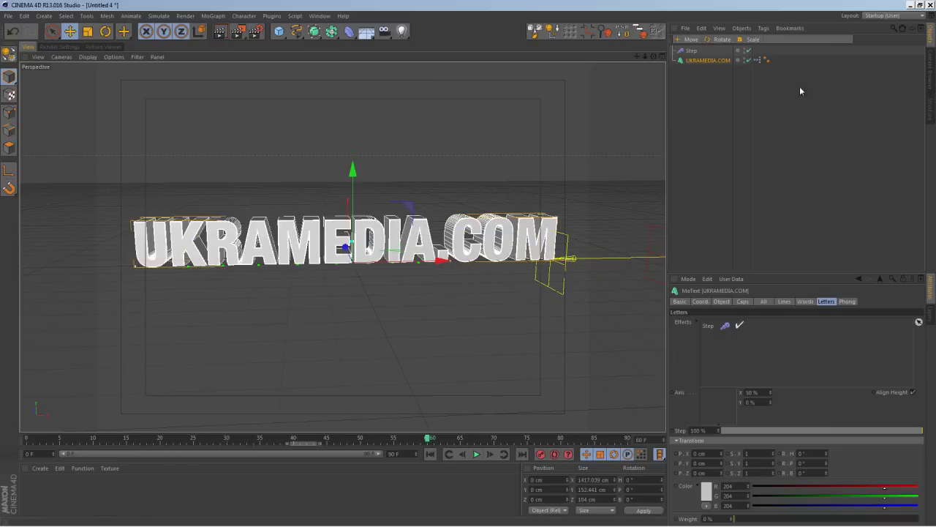
Disable the Step effector and duplicate it
{"action": "left_click", "coordinate": [747, 50]}
{"action": "left_click_drag", "start_coordinate": [696, 53], "coordinate": [698, 66]}
{"action": "left_click", "coordinate": [707, 69]}
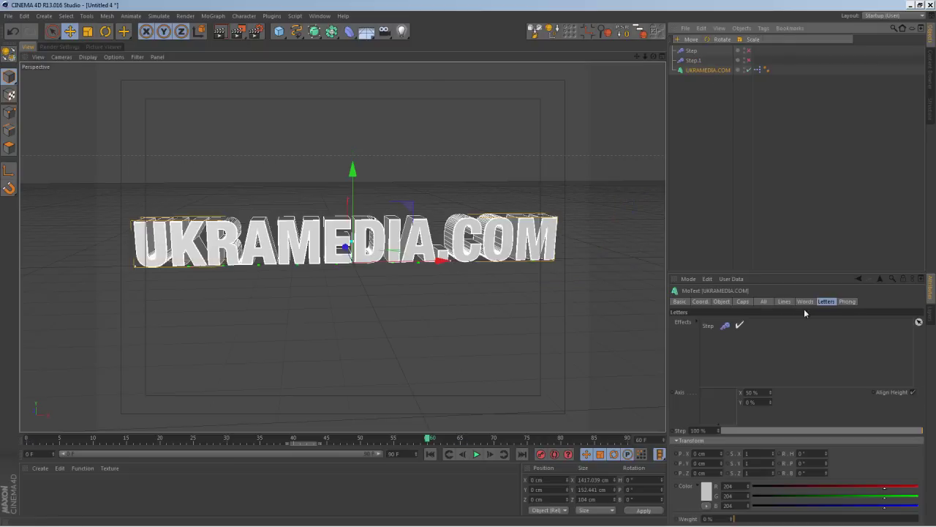
Rename the original Step effector Rotation and its copy Position
{"action": "left_click", "coordinate": [692, 51]}
{"action": "type", "text": "Rotation"}
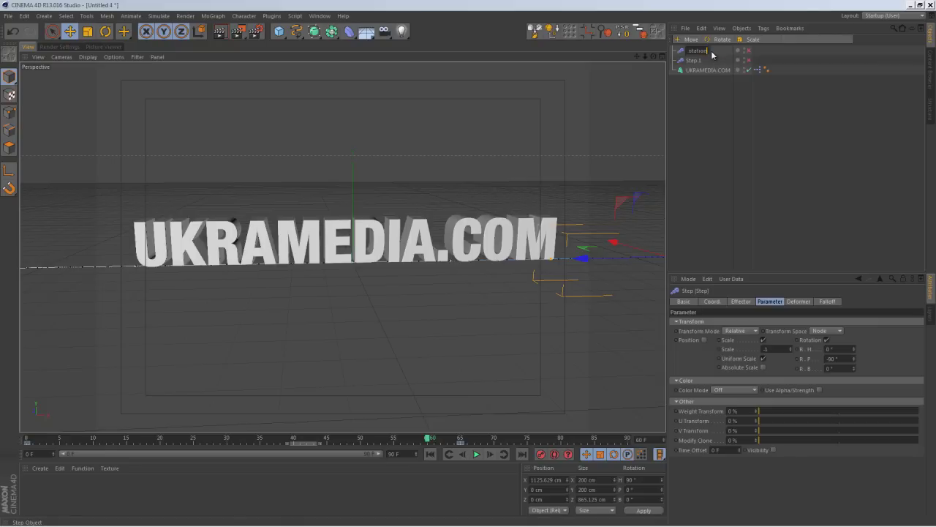
{"action": "key", "text": "Return"}
{"action": "left_click", "coordinate": [699, 60]}
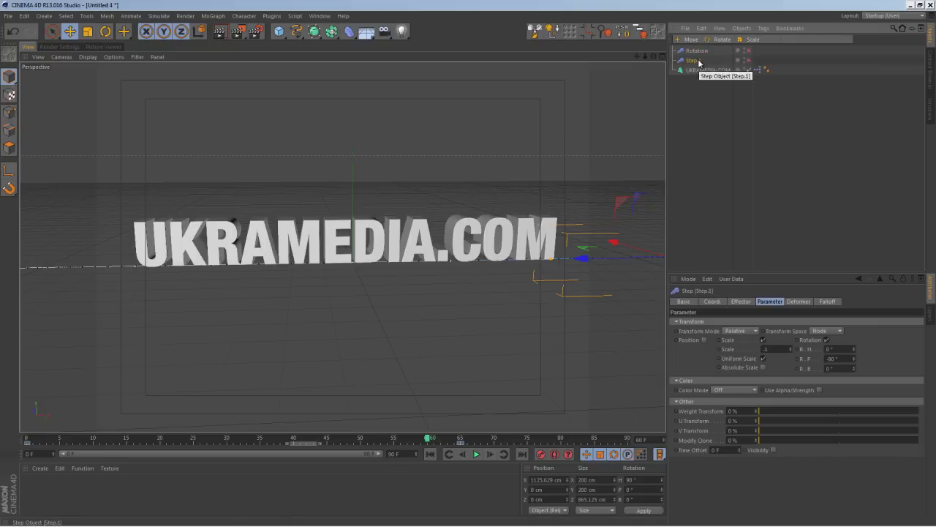
{"action": "double_click", "coordinate": [698, 61]}
{"action": "type", "text": "Position"}
{"action": "key", "text": "Return"}
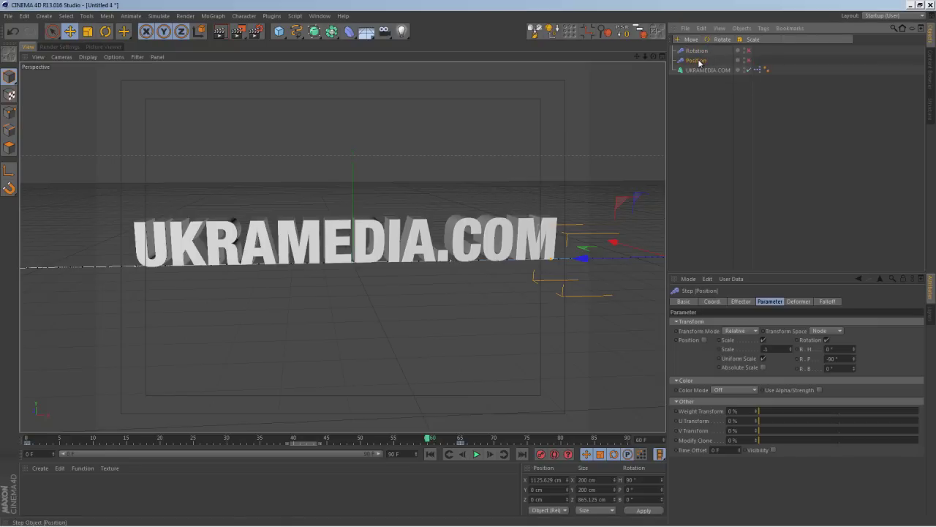
Enable the Position effector and use it in place of the Rotation effector in the MoText's Letters effects
{"action": "left_click", "coordinate": [747, 60]}
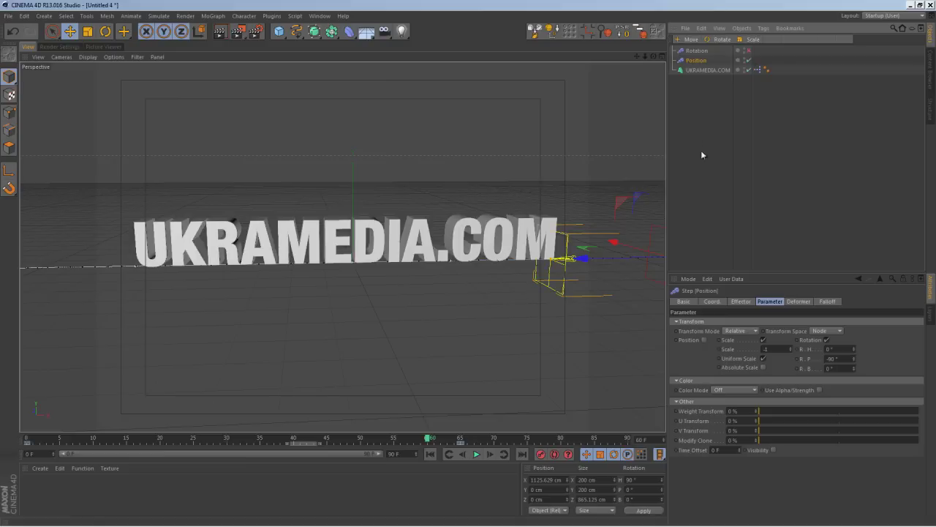
{"action": "left_click", "coordinate": [799, 302]}
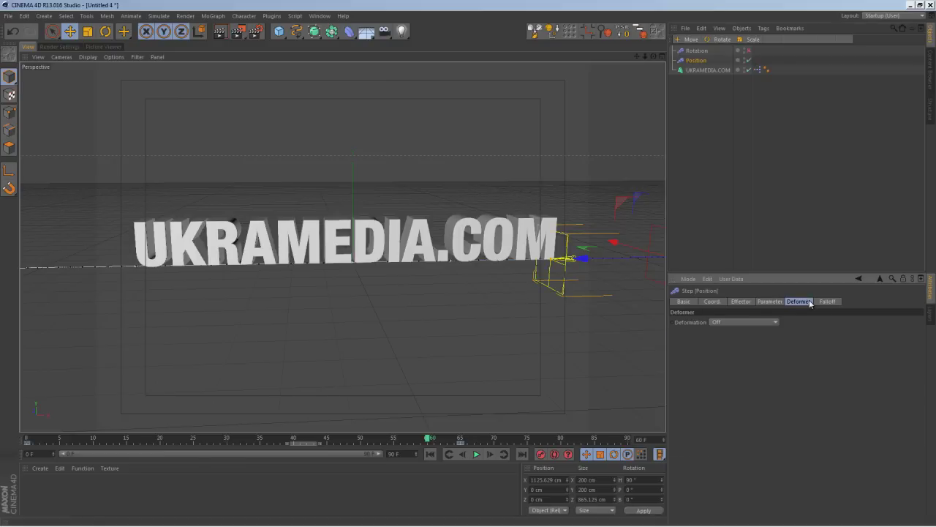
{"action": "left_click", "coordinate": [708, 70]}
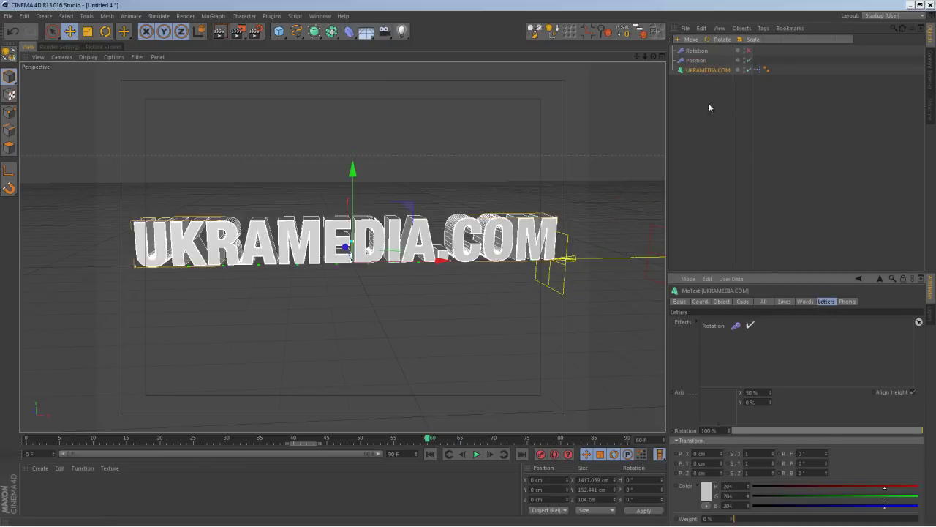
{"action": "left_click", "coordinate": [698, 51]}
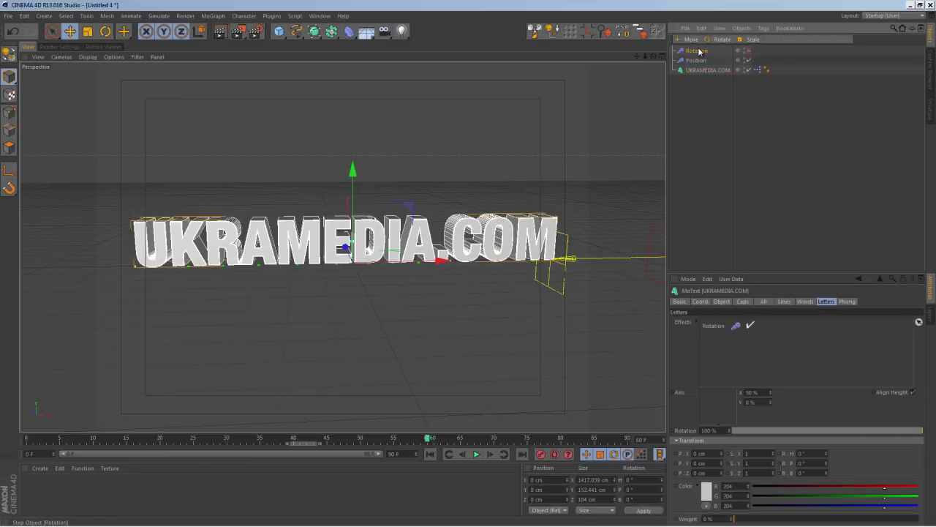
{"action": "left_click", "coordinate": [715, 70]}
{"action": "left_click", "coordinate": [701, 61]}
{"action": "left_click_drag", "start_coordinate": [715, 335], "coordinate": [763, 346]}
{"action": "left_click", "coordinate": [750, 326]}
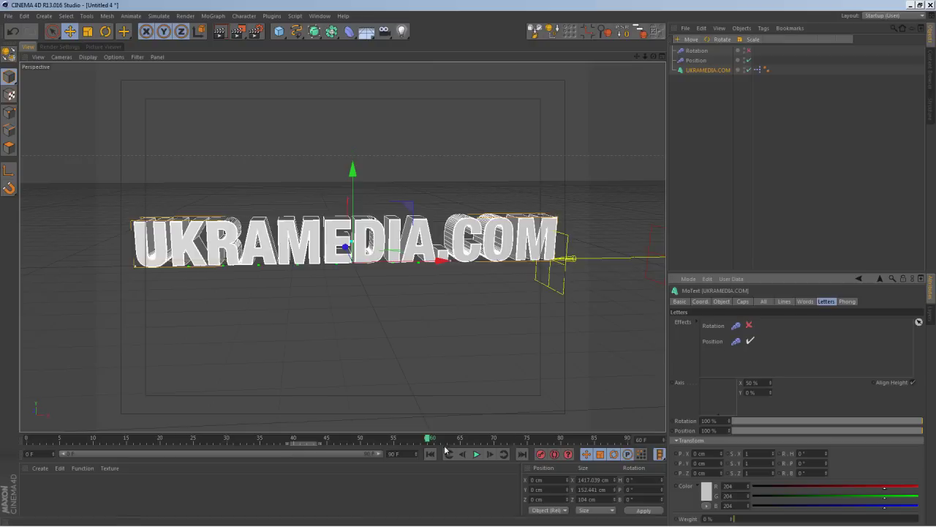
Play the letter animation from frame 0 with only the Position effector active and stop at frame 48
{"action": "left_click", "coordinate": [477, 454]}
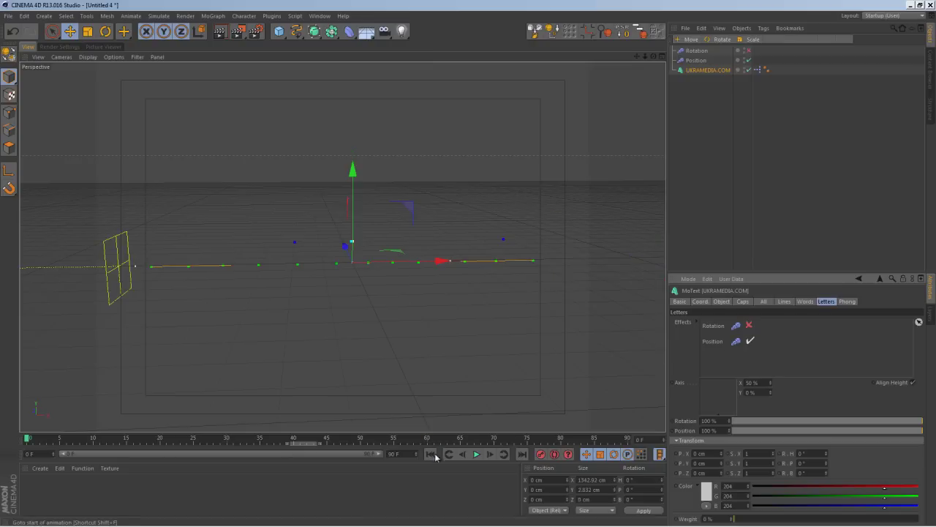
{"action": "left_click", "coordinate": [476, 454]}
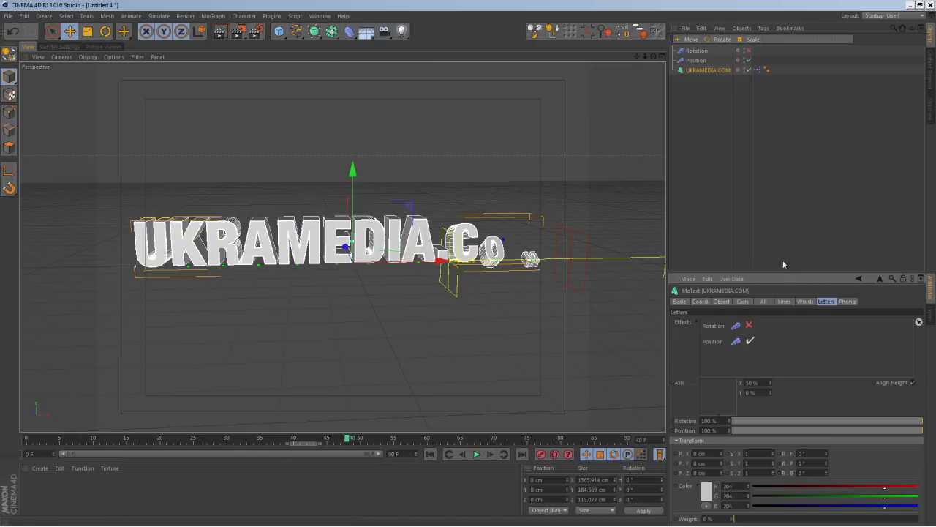
Make the Position effector affect position instead of rotation, with P.Y set to 350 cm
{"action": "left_click", "coordinate": [696, 60]}
{"action": "left_click", "coordinate": [769, 302]}
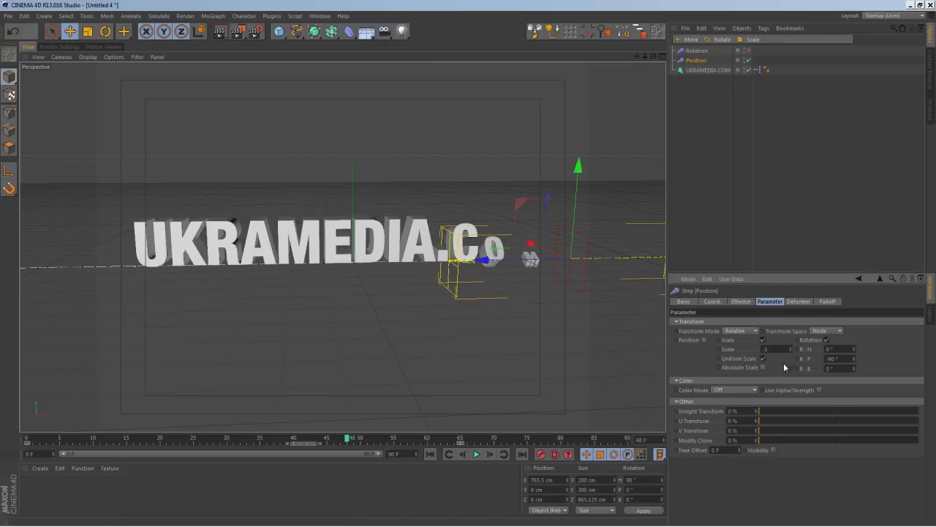
{"action": "left_click", "coordinate": [827, 340]}
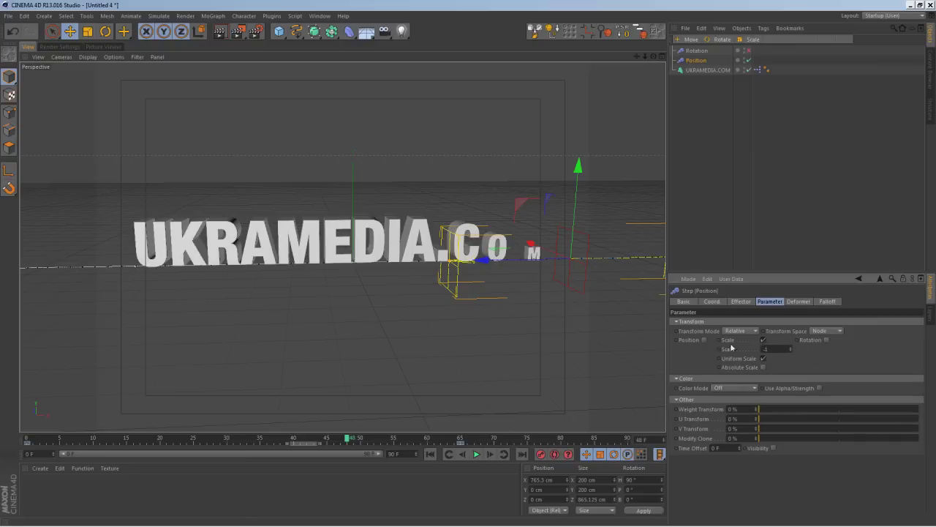
{"action": "left_click", "coordinate": [704, 339]}
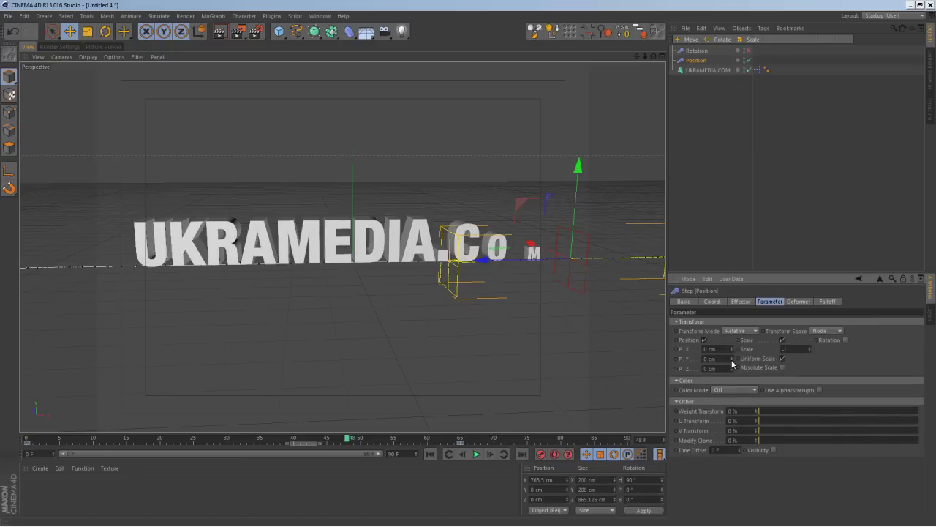
{"action": "left_click_drag", "start_coordinate": [735, 360], "coordinate": [736, 280]}
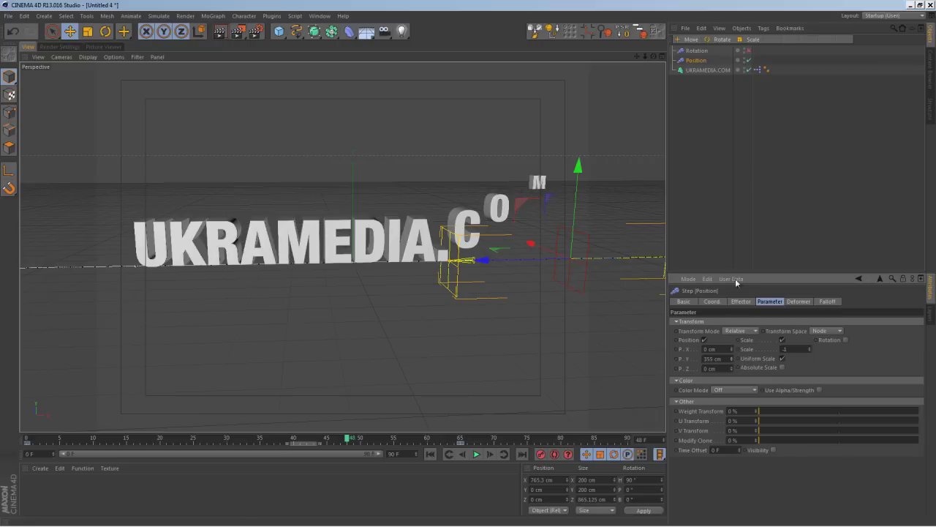
{"action": "left_click_drag", "start_coordinate": [729, 357], "coordinate": [643, 340]}
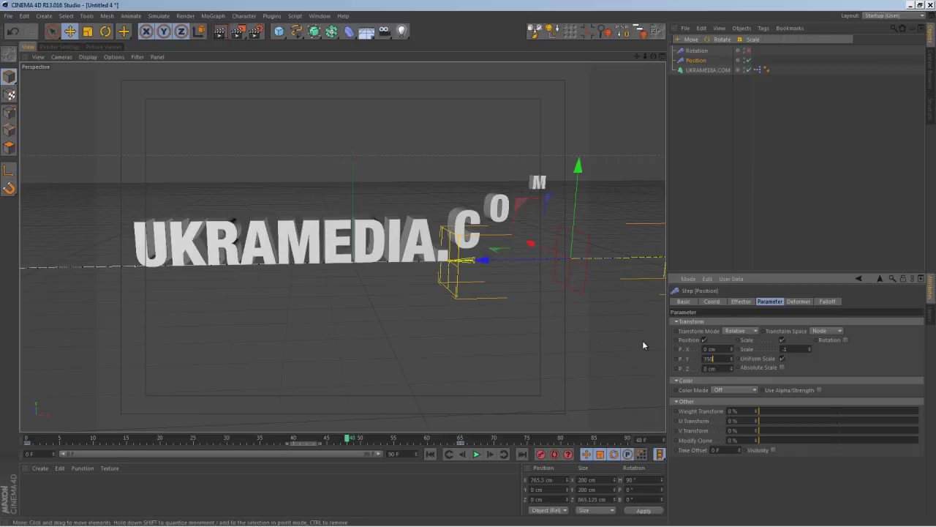
Play the letter animation from frame 0, scrub through it, and stop playback at frame 63
{"action": "left_click", "coordinate": [442, 454]}
{"action": "left_click", "coordinate": [476, 454]}
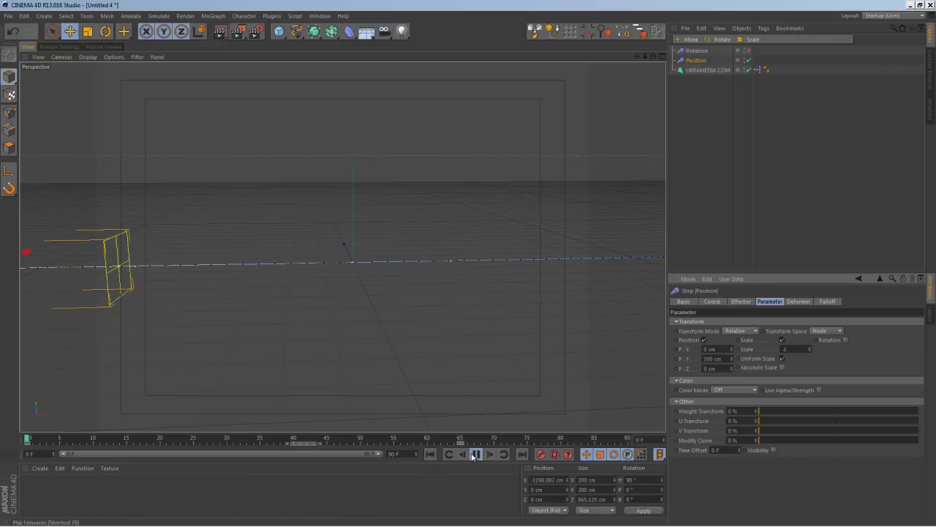
{"action": "left_click", "coordinate": [476, 454]}
{"action": "mouse_move", "coordinate": [409, 442]}
{"action": "left_mouse_down"}
{"action": "mouse_move", "coordinate": [101, 442]}
{"action": "mouse_move", "coordinate": [417, 442]}
{"action": "left_mouse_up"}
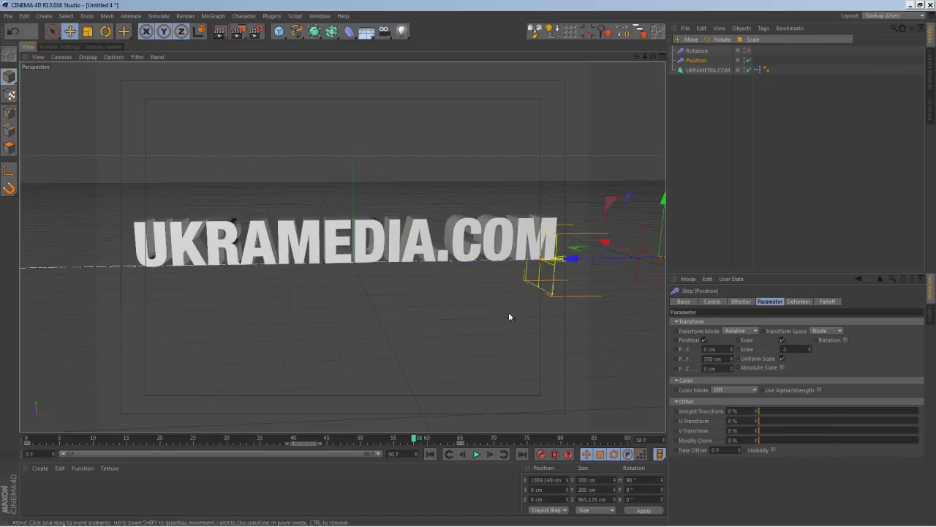
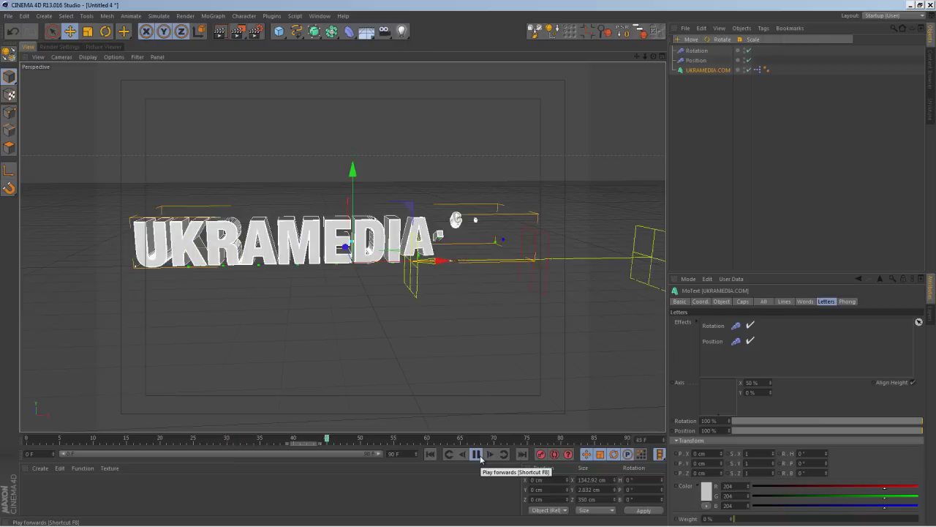
{"action": "left_click", "coordinate": [479, 456]}
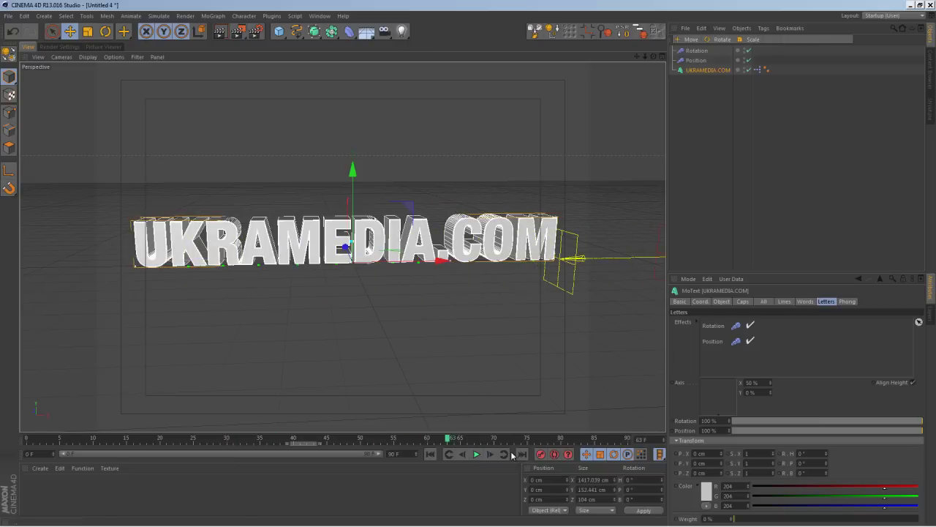
Add a Delay effector to the UKRAMEDIA.COM MoText's letters
{"action": "left_click", "coordinate": [213, 15]}
{"action": "mouse_move", "coordinate": [234, 30]}
{"action": "left_click", "coordinate": [295, 68]}
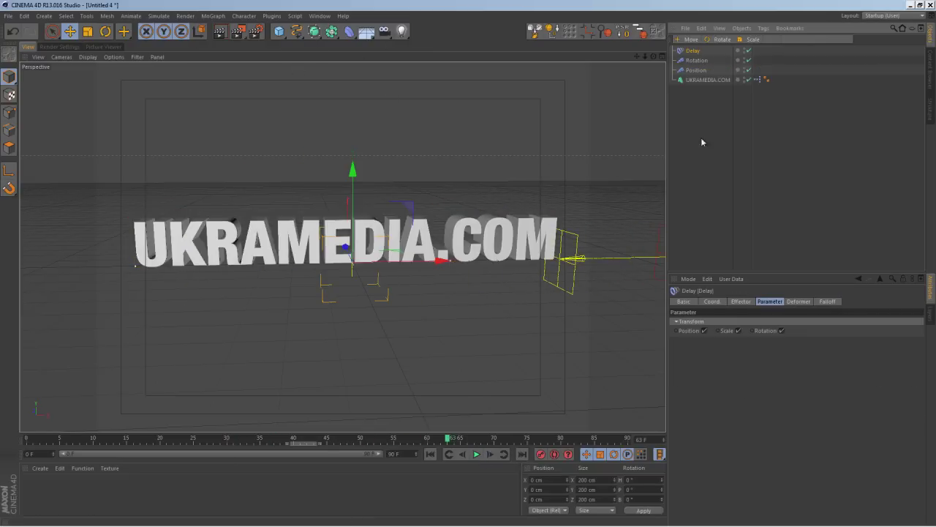
Set the Delay effector's strength to 70% and its mode to Spring
{"action": "left_click", "coordinate": [742, 302]}
{"action": "left_click", "coordinate": [708, 322]}
{"action": "type", "text": "70"}
{"action": "key", "text": "Return"}
{"action": "left_click", "coordinate": [722, 345]}
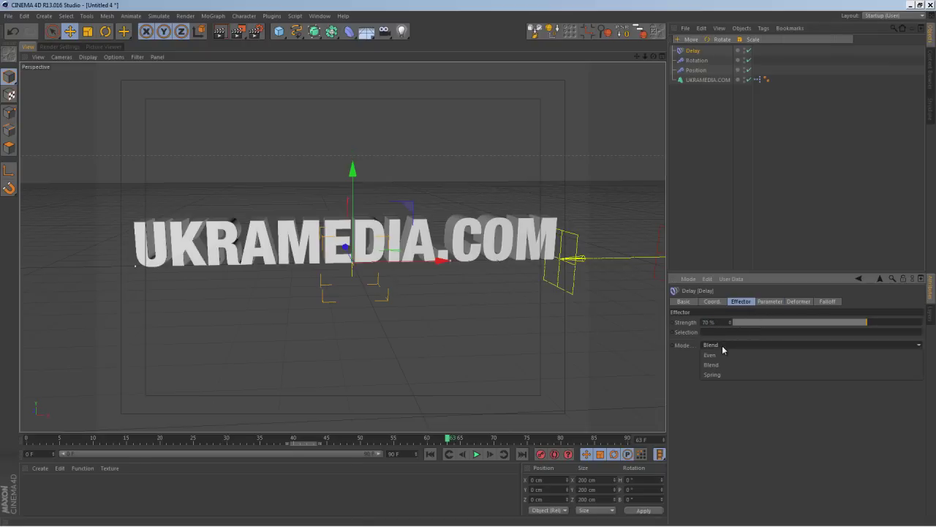
{"action": "left_click", "coordinate": [721, 375]}
Deselect everything, play the spring-delayed letter animation from frame 0, and scrub to frame 67
{"action": "left_click", "coordinate": [431, 454]}
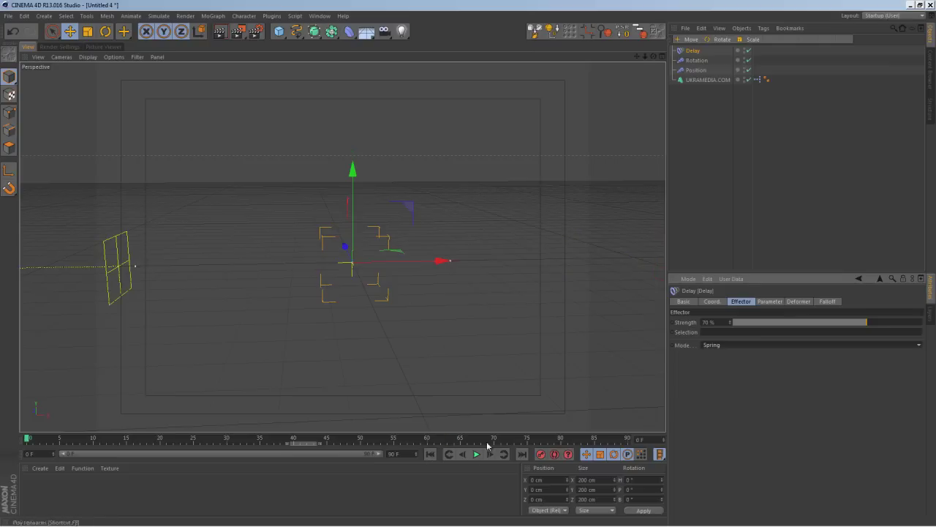
{"action": "left_click", "coordinate": [711, 183]}
{"action": "left_click", "coordinate": [477, 454]}
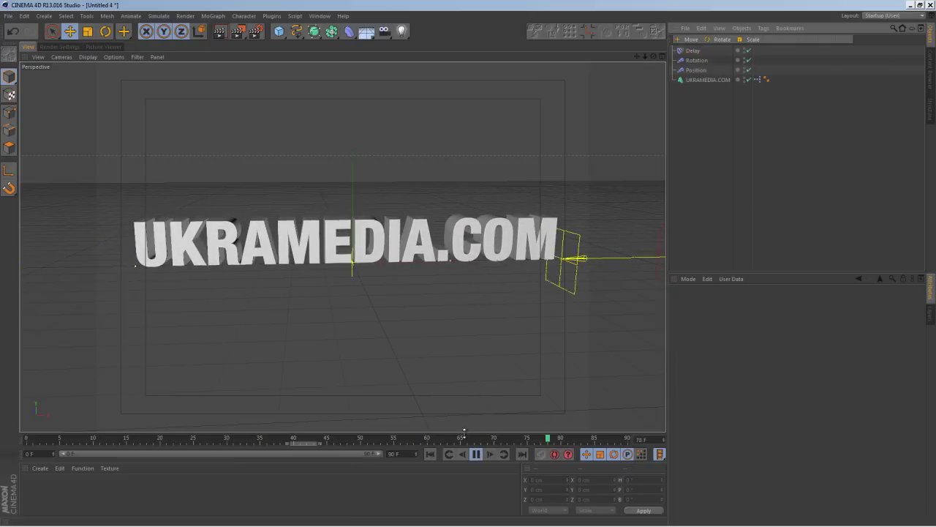
{"action": "left_click", "coordinate": [474, 455]}
{"action": "left_click", "coordinate": [476, 455]}
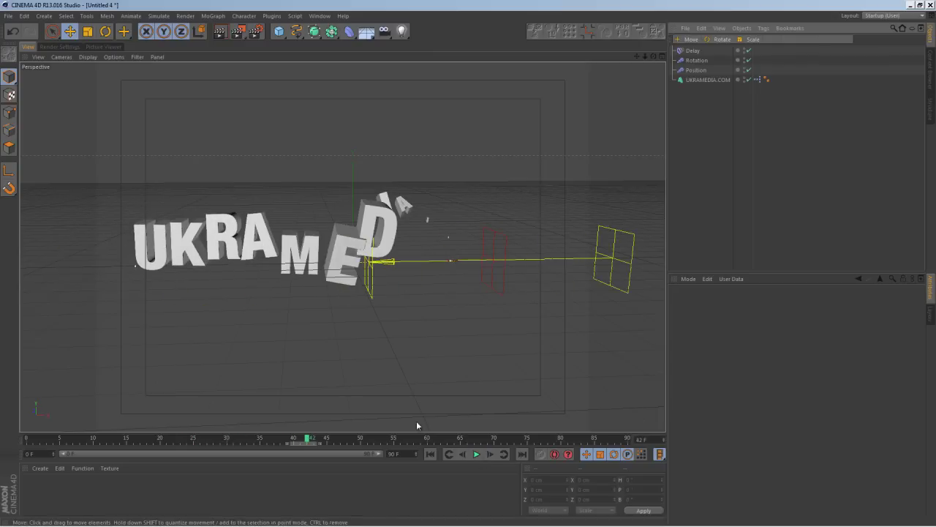
{"action": "left_click_drag", "start_coordinate": [329, 441], "coordinate": [475, 440]}
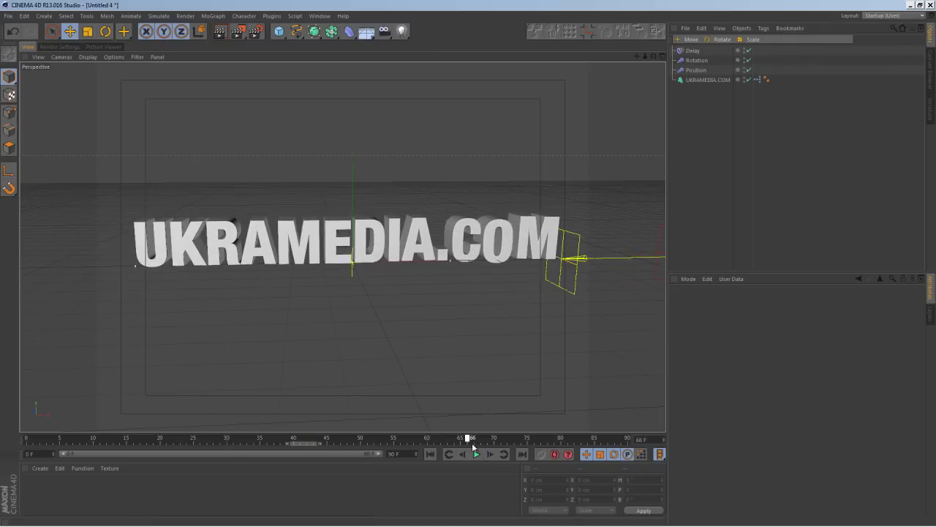
Select the UKRAMEDIA.COM MoText and activate the MoGraph Selection tool
{"action": "left_click", "coordinate": [703, 61]}
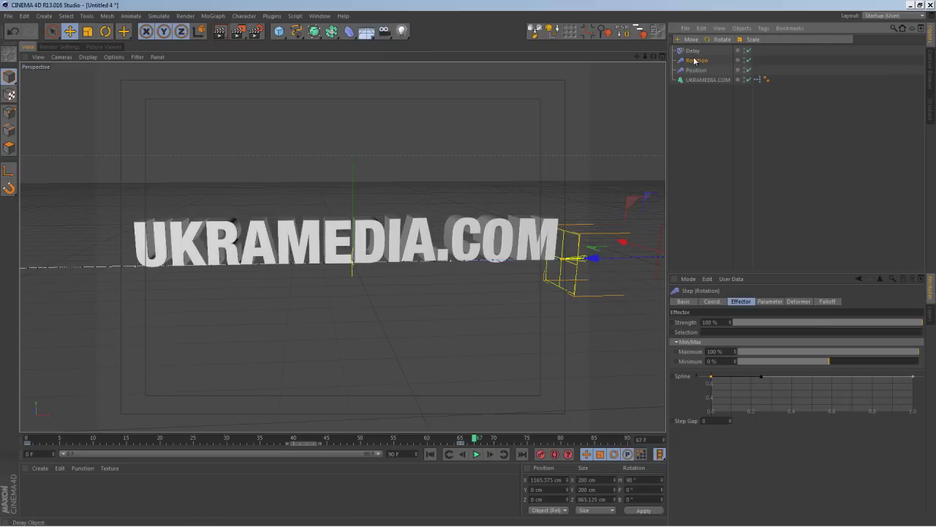
{"action": "key", "text": "Down"}
{"action": "left_click", "coordinate": [716, 80]}
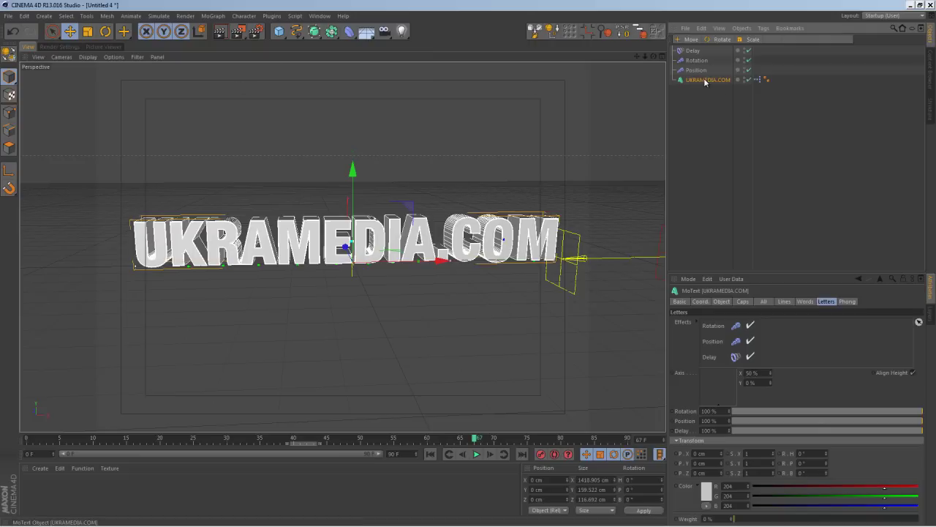
{"action": "left_click", "coordinate": [214, 17]}
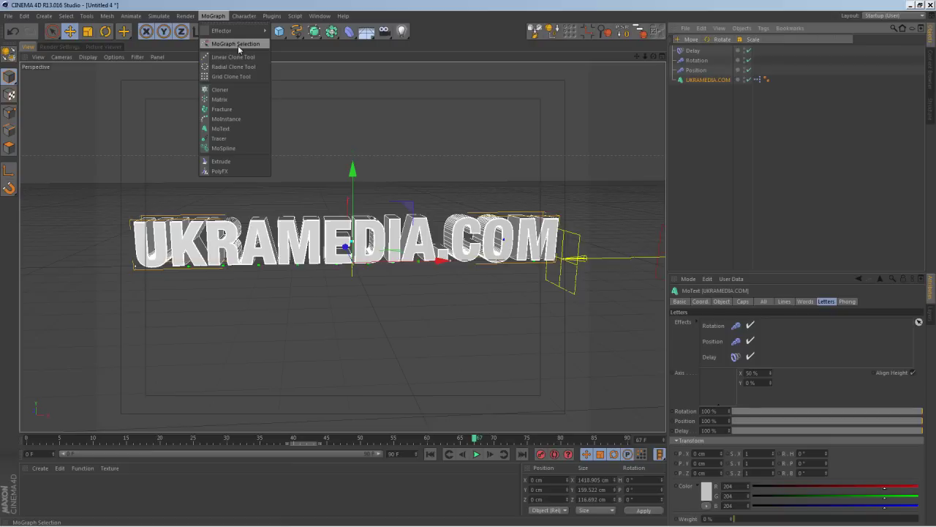
{"action": "left_click", "coordinate": [244, 44]}
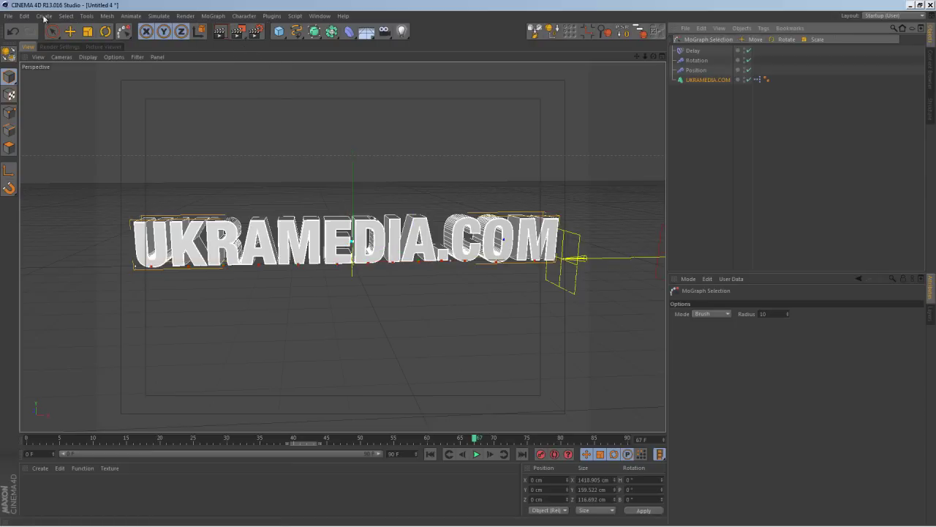
Create a cube in a new project and make it editable
{"action": "left_click", "coordinate": [8, 15]}
{"action": "left_click", "coordinate": [21, 30]}
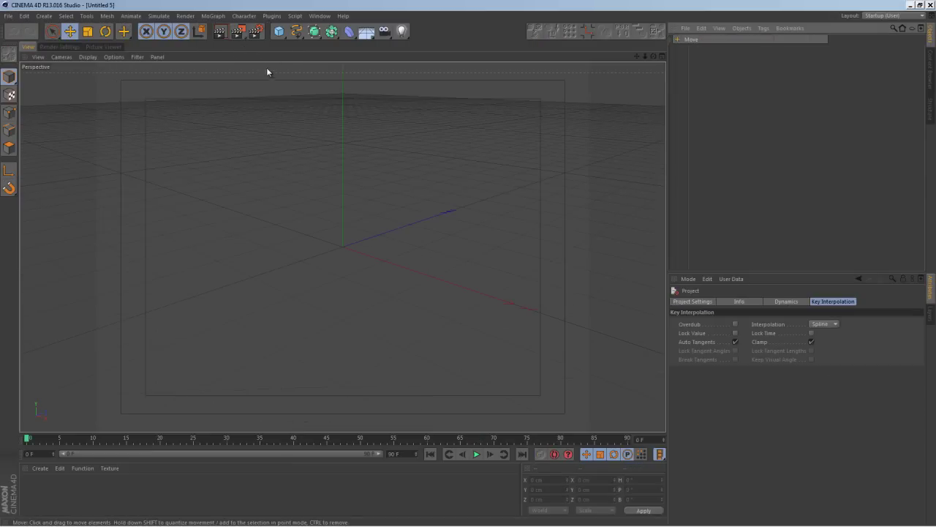
{"action": "left_click", "coordinate": [279, 31]}
{"action": "key", "text": "c"}
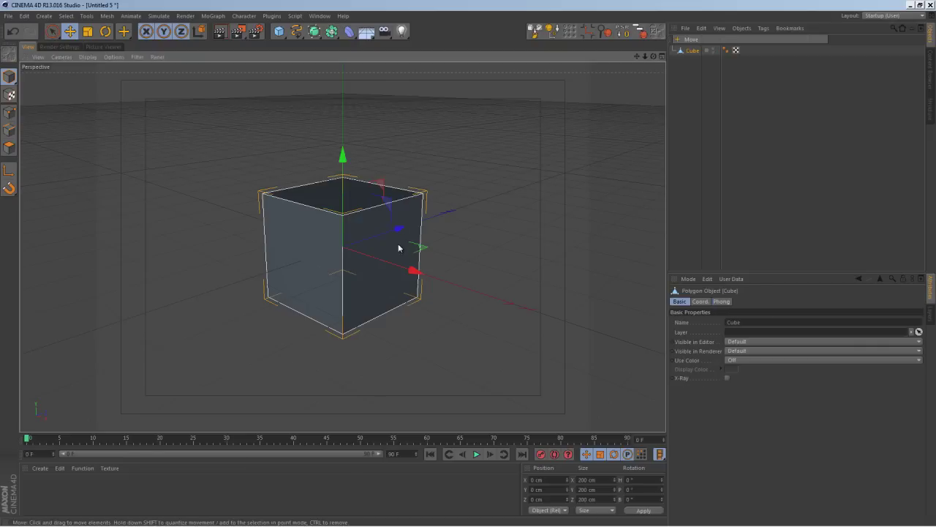
Select the cube's two front-facing side polygons and store them as a polygon selection tag
{"action": "left_click", "coordinate": [8, 147]}
{"action": "left_click", "coordinate": [324, 278]}
{"action": "left_click", "coordinate": [391, 266], "text": "shift"}
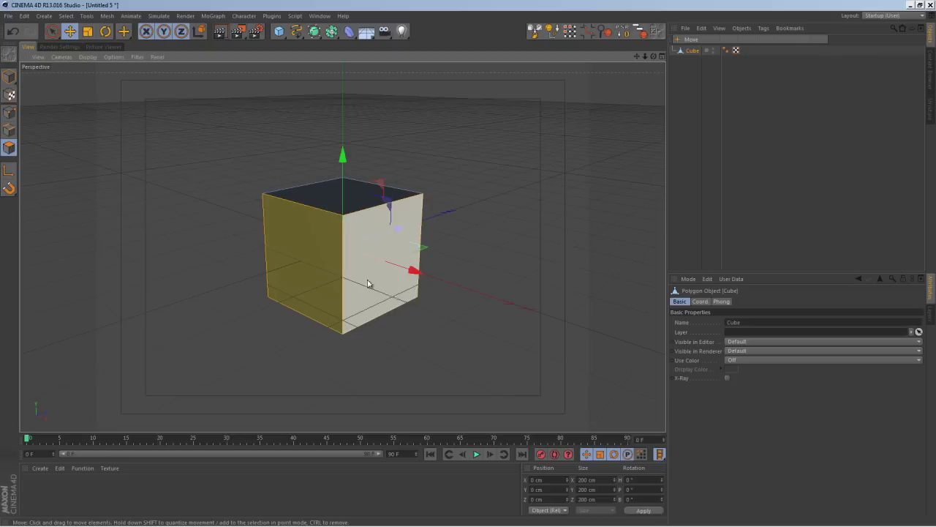
{"action": "left_click", "coordinate": [66, 16]}
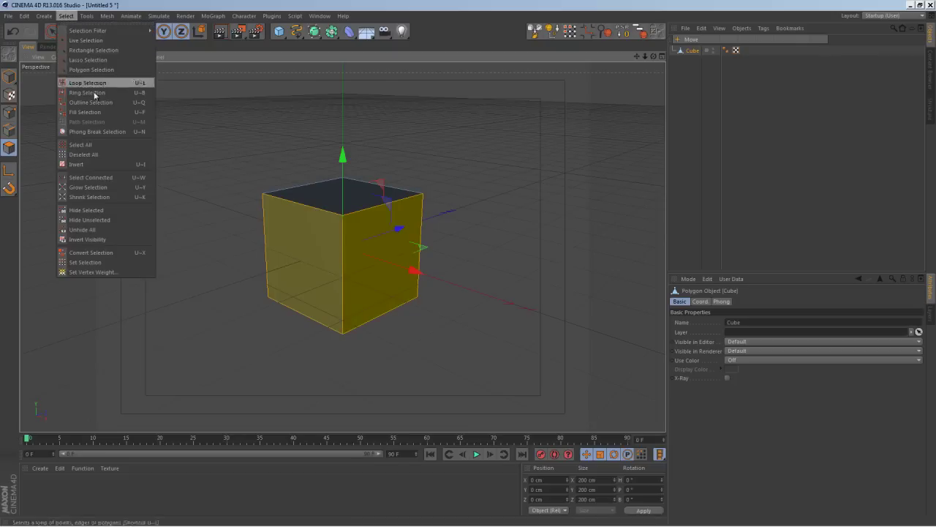
{"action": "left_click", "coordinate": [128, 262]}
{"action": "left_click", "coordinate": [724, 88]}
{"action": "left_click", "coordinate": [745, 50]}
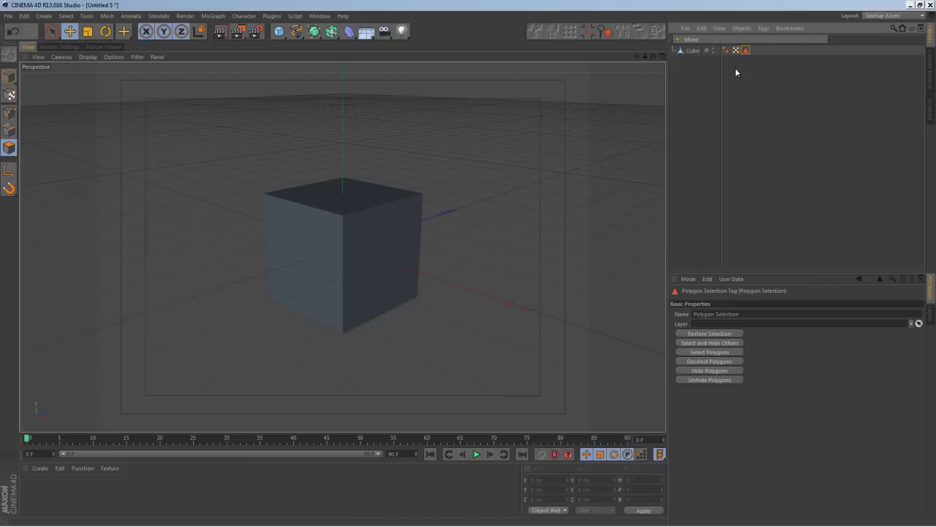
Create a new default material and apply it to the cube
{"action": "double_click", "coordinate": [245, 484]}
{"action": "left_click_drag", "start_coordinate": [494, 341], "coordinate": [691, 54]}
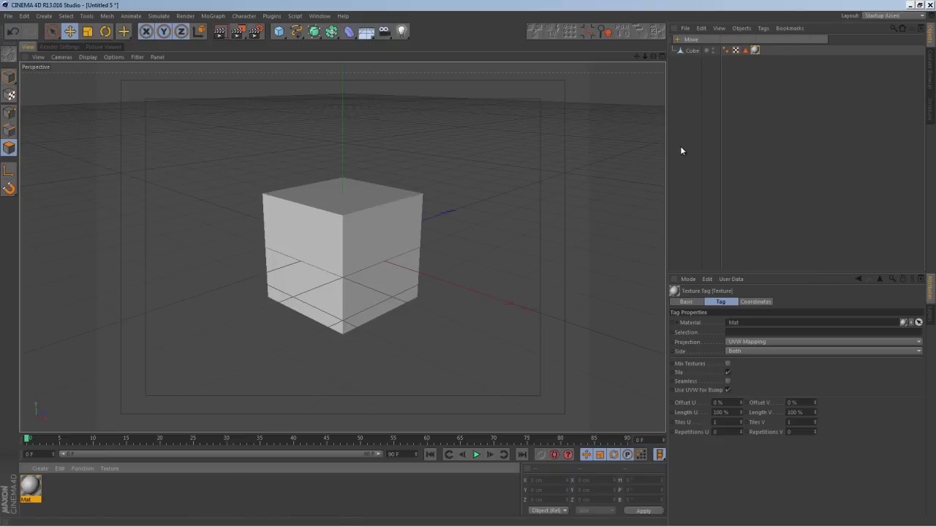
{"action": "left_click", "coordinate": [690, 84]}
Restrict the cube's material to the stored polygon selection through its texture tag
{"action": "left_click", "coordinate": [691, 50]}
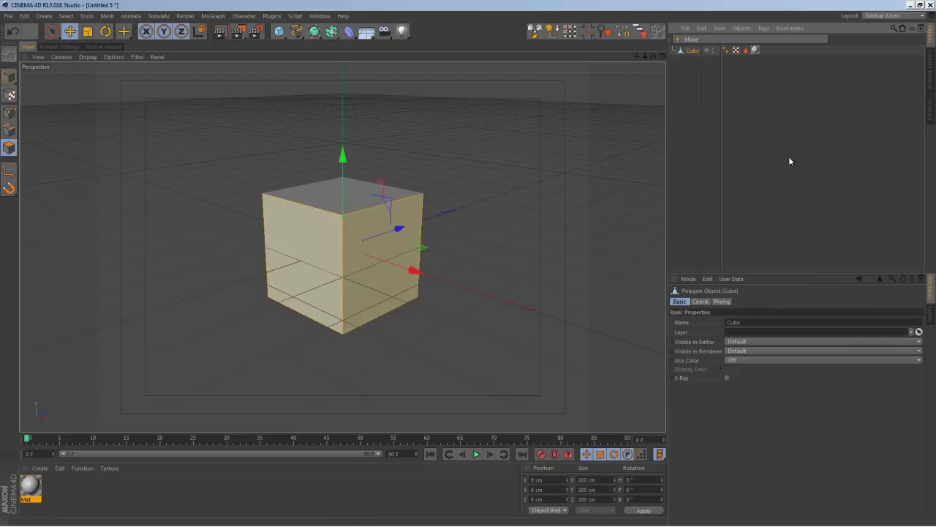
{"action": "left_click", "coordinate": [751, 76]}
{"action": "left_click", "coordinate": [755, 49]}
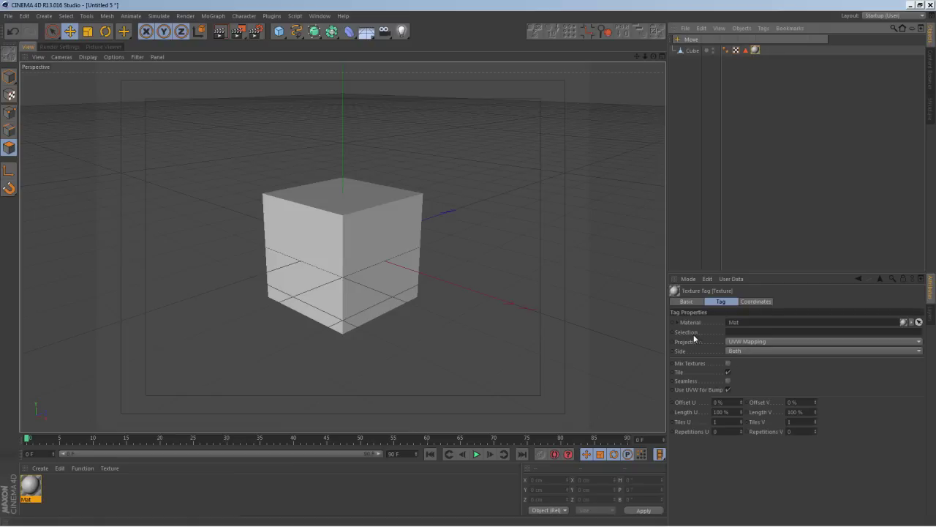
{"action": "left_click_drag", "start_coordinate": [751, 321], "coordinate": [754, 332]}
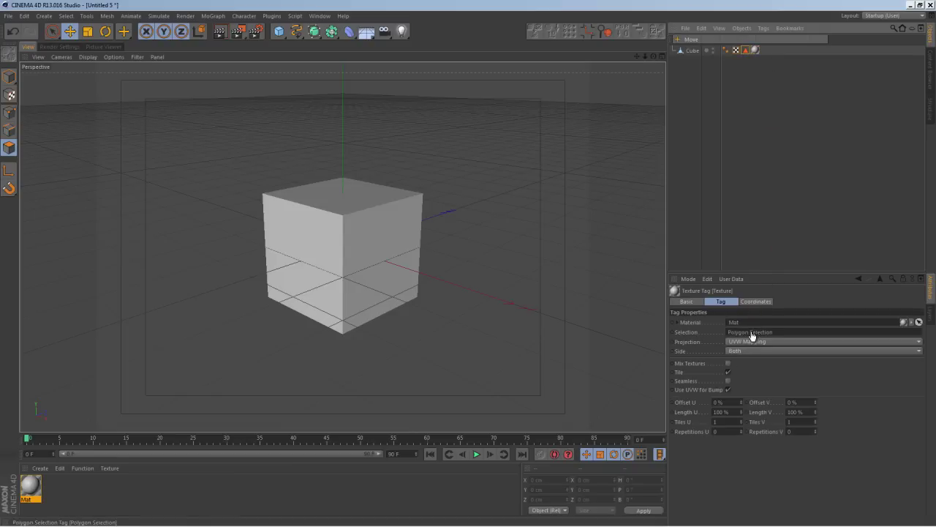
Inspect the cube's material from another angle and switch back to the Untitled 4 text project
{"action": "left_click_drag", "start_coordinate": [337, 285], "coordinate": [211, 310], "text": "alt"}
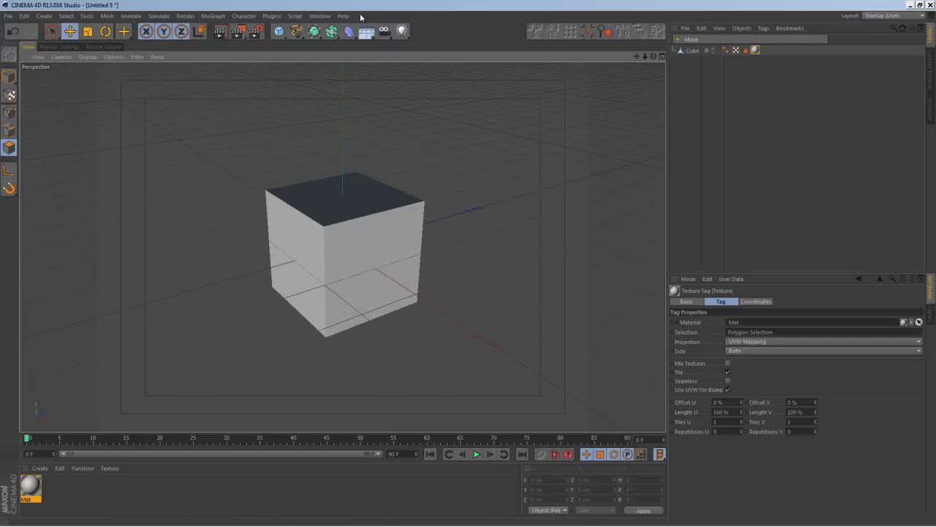
{"action": "left_click", "coordinate": [320, 17]}
{"action": "left_click", "coordinate": [353, 215]}
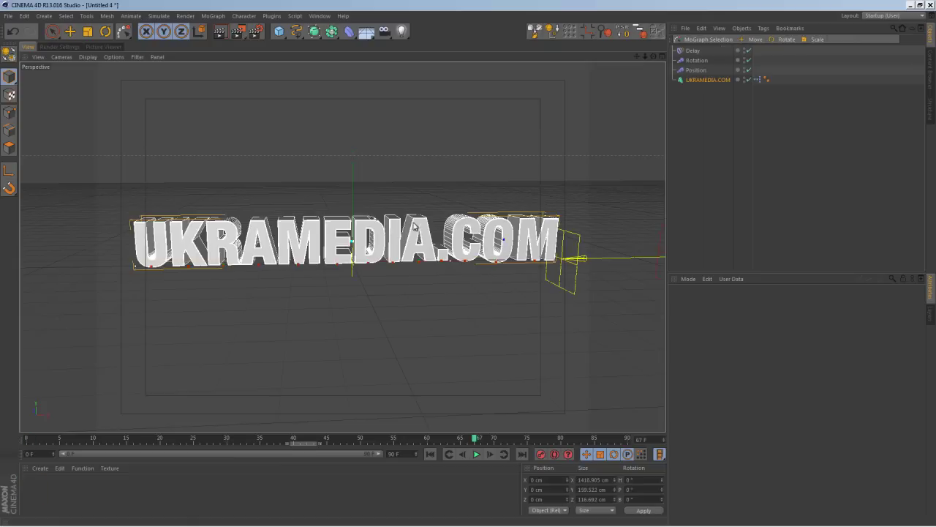
Select every other letter of the UKRAMEDIA.COM MoText with the MoGraph Selection brush, starting with the U
{"action": "mouse_move", "coordinate": [457, 448]}
{"action": "left_mouse_down"}
{"action": "mouse_move", "coordinate": [414, 443]}
{"action": "mouse_move", "coordinate": [460, 441]}
{"action": "left_mouse_up"}
{"action": "left_click", "coordinate": [707, 79]}
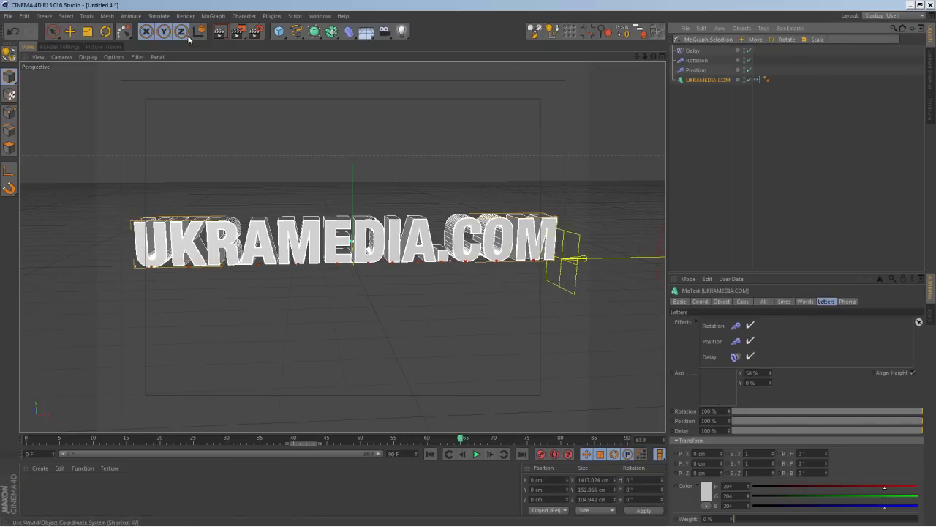
{"action": "left_click", "coordinate": [124, 31]}
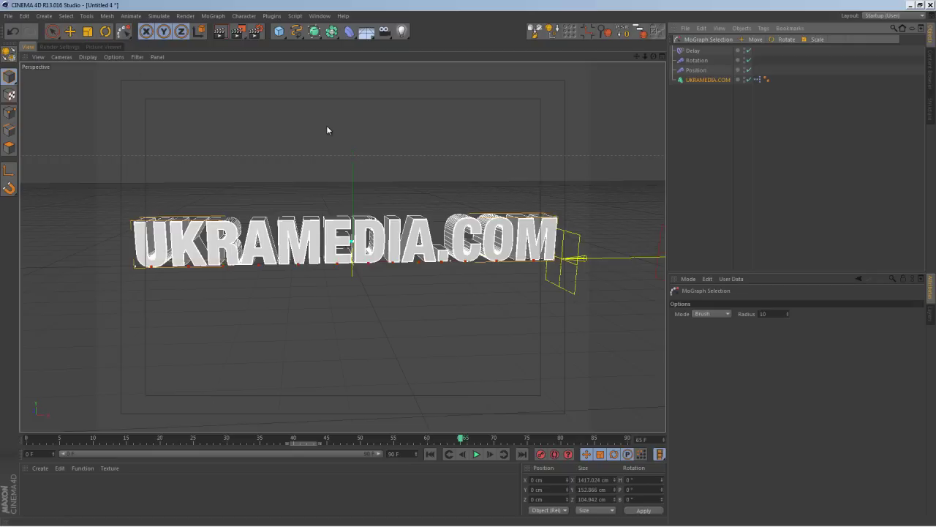
{"action": "left_click", "coordinate": [158, 276]}
{"action": "left_click", "coordinate": [151, 271]}
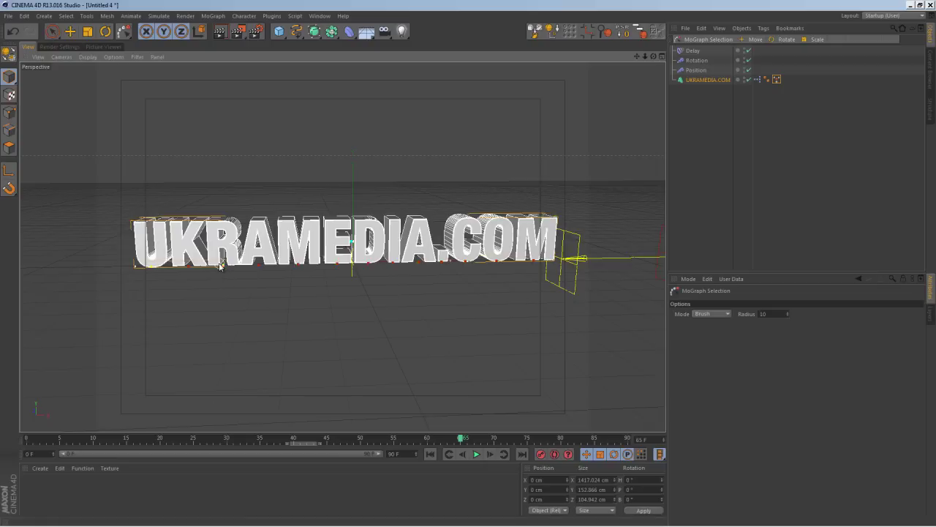
{"action": "left_click", "coordinate": [419, 272]}
Rename the MoText's MoGraph Selection tag as Rotation
{"action": "left_click", "coordinate": [777, 80]}
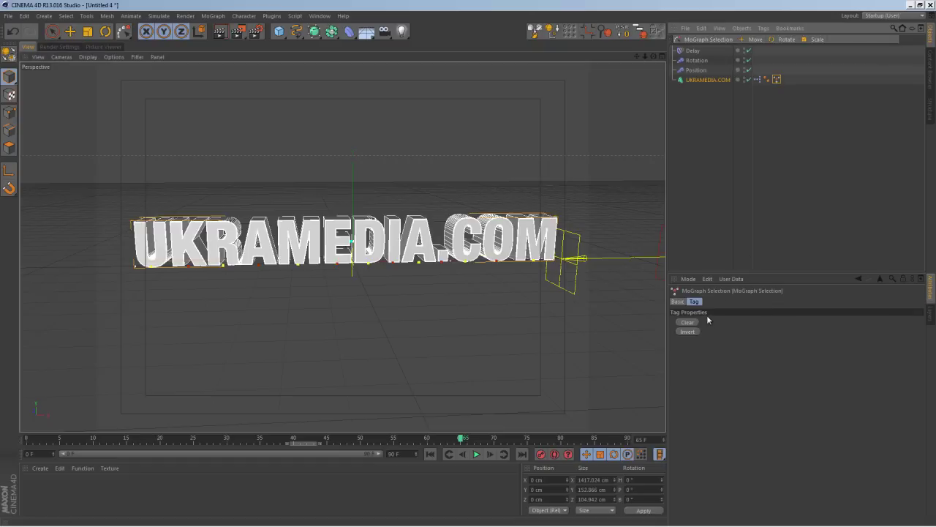
{"action": "left_click", "coordinate": [678, 301]}
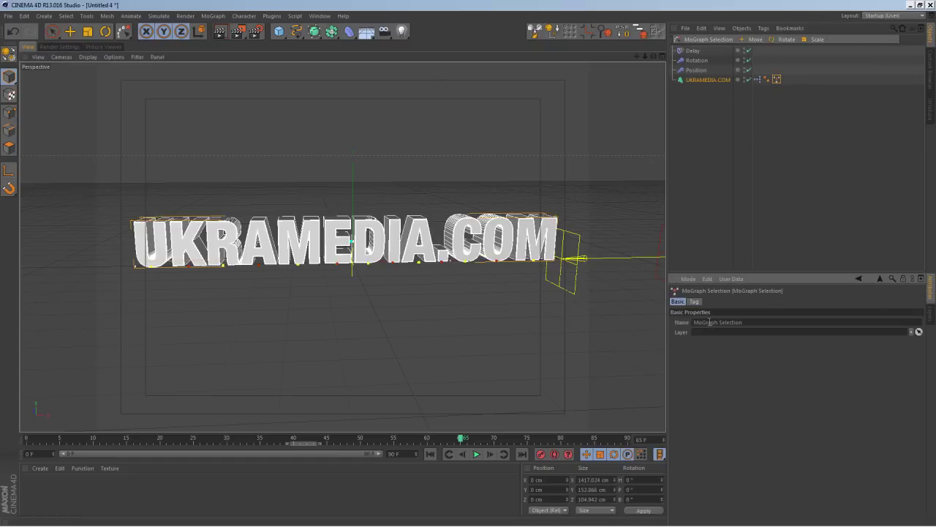
{"action": "left_click_drag", "start_coordinate": [735, 323], "coordinate": [635, 317]}
{"action": "type", "text": "Rotation"}
{"action": "key", "text": "Return"}
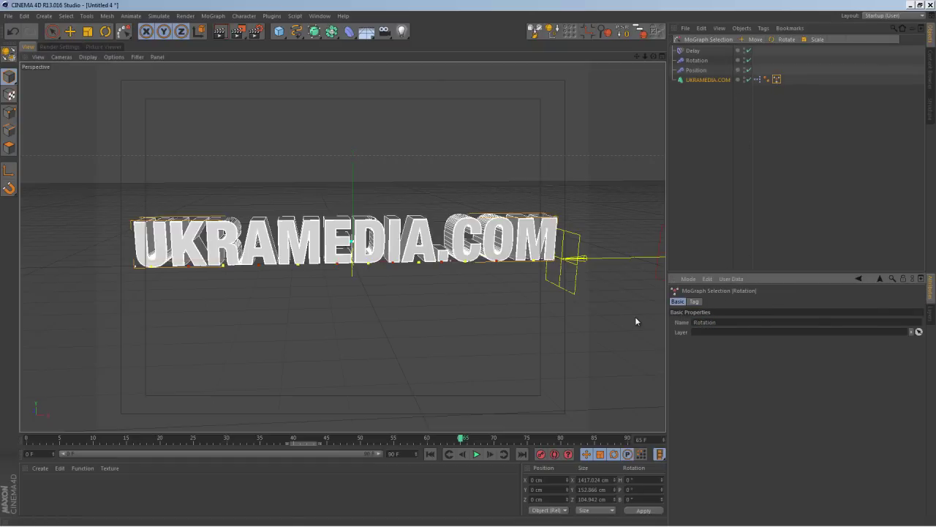
Duplicate the Rotation selection tag on the MoText and rename the copy as Position
{"action": "left_click", "coordinate": [790, 88]}
{"action": "left_click", "coordinate": [787, 79]}
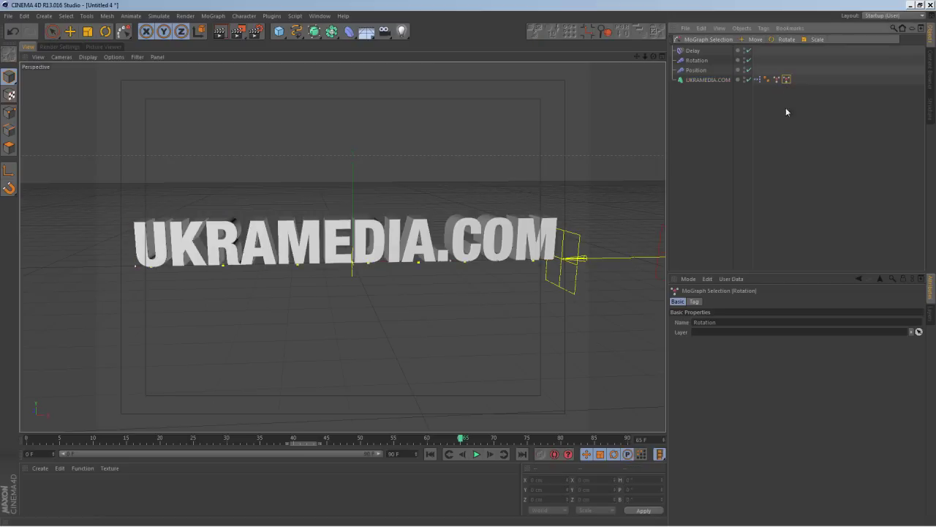
{"action": "double_click", "coordinate": [683, 320]}
{"action": "type", "text": "Position"}
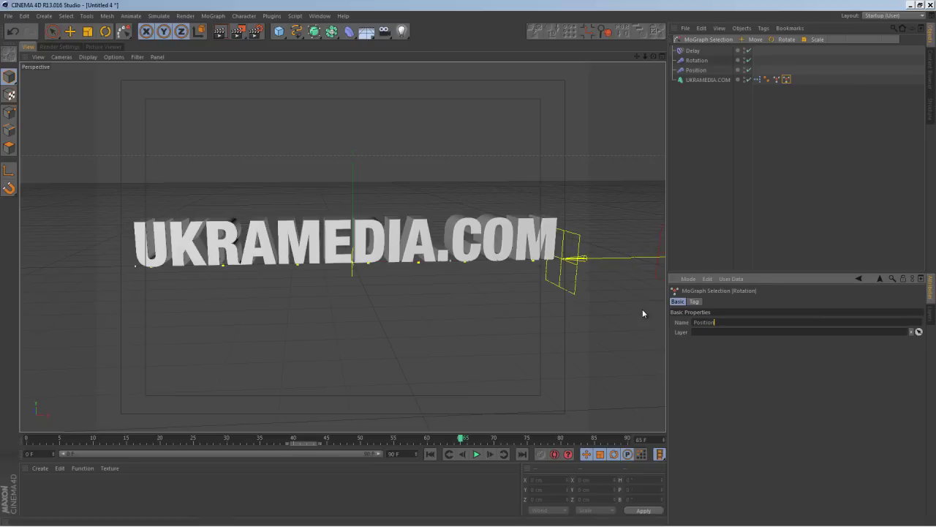
{"action": "key", "text": "Return"}
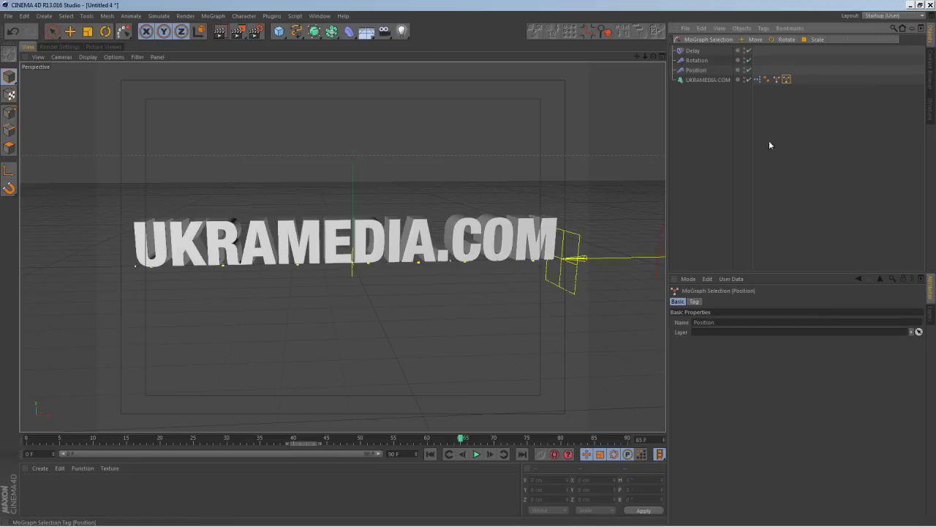
Invert the Position selection tag so it holds the remaining letters, and compare it with the Rotation tag
{"action": "left_click", "coordinate": [694, 302]}
{"action": "left_click", "coordinate": [694, 332]}
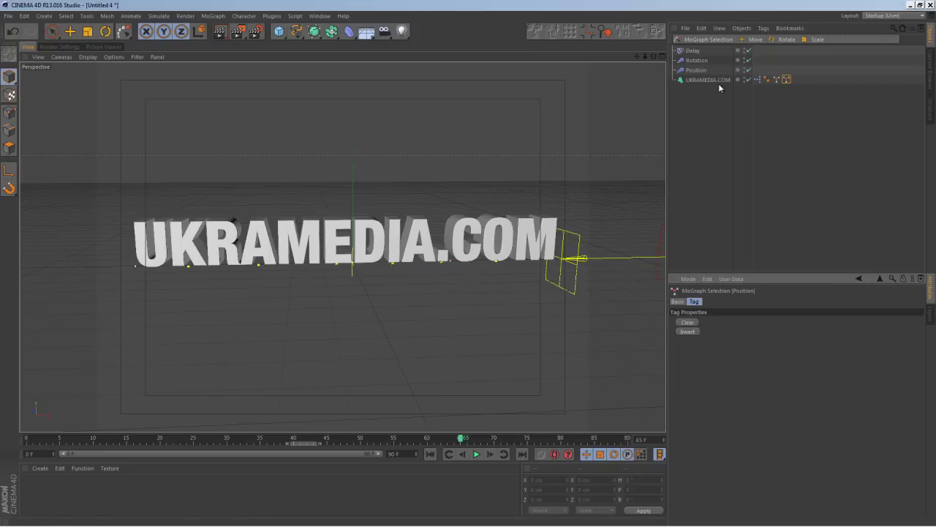
{"action": "left_click", "coordinate": [777, 79]}
{"action": "left_click", "coordinate": [787, 80]}
{"action": "left_click", "coordinate": [710, 101]}
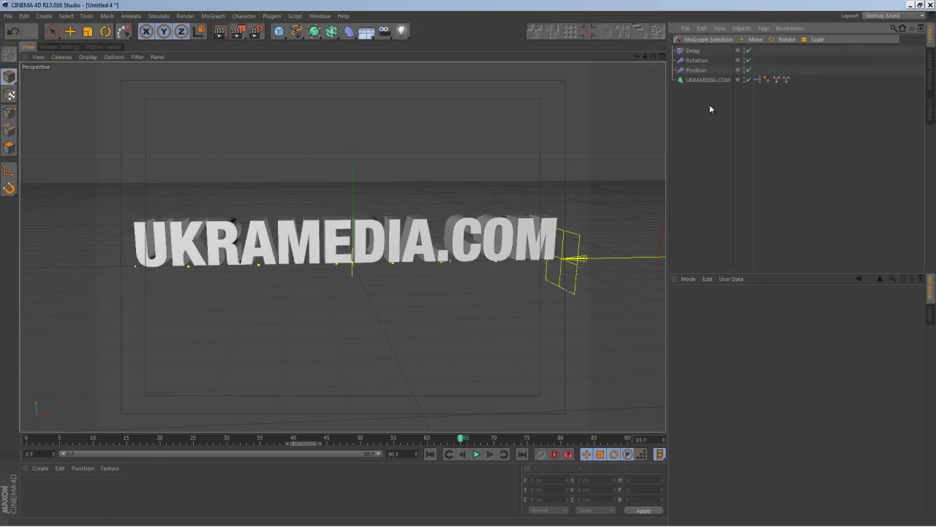
Restrict the Rotation effector to the Rotation selection tag and the Position effector to the Position selection tag
{"action": "left_click", "coordinate": [697, 61]}
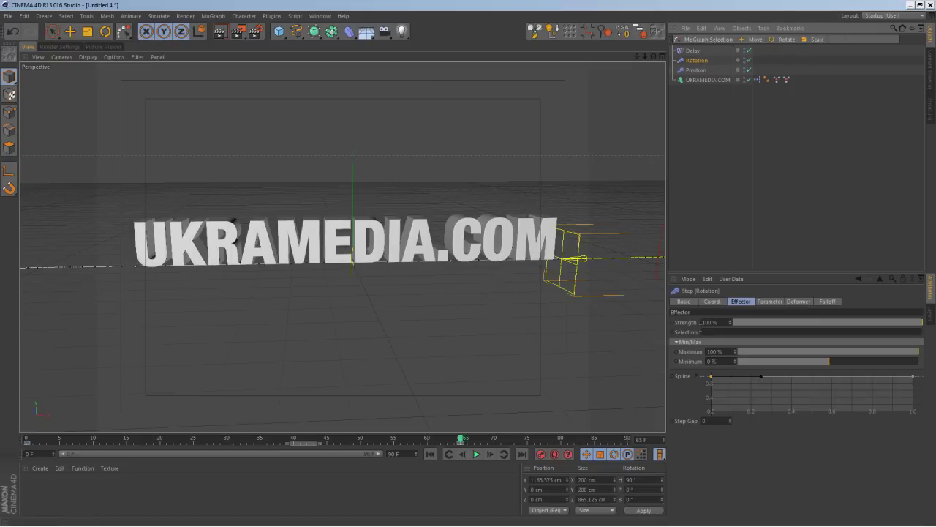
{"action": "left_click_drag", "start_coordinate": [777, 79], "coordinate": [745, 334]}
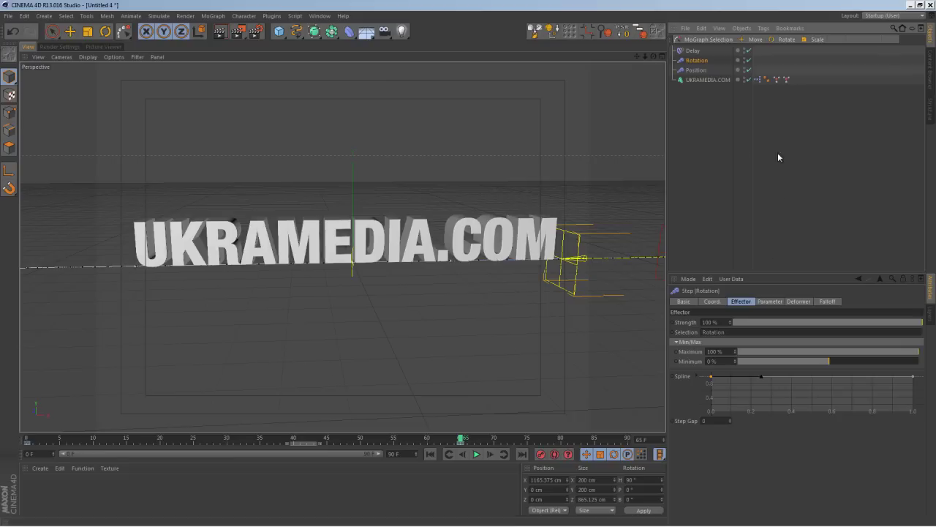
{"action": "left_click", "coordinate": [696, 69]}
{"action": "left_click_drag", "start_coordinate": [785, 83], "coordinate": [714, 335]}
Play the text animation several times to examine how the two effectors act on alternating letters
{"action": "left_click", "coordinate": [433, 456]}
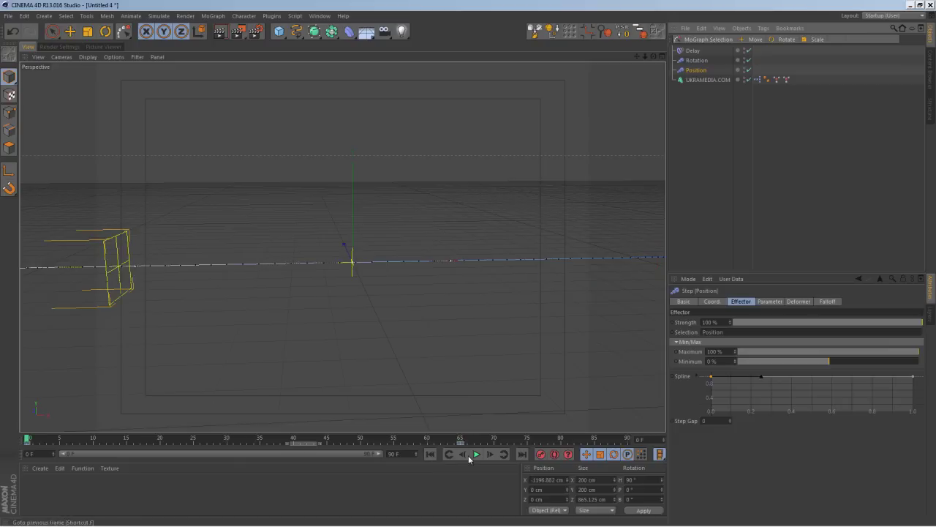
{"action": "left_click", "coordinate": [476, 454]}
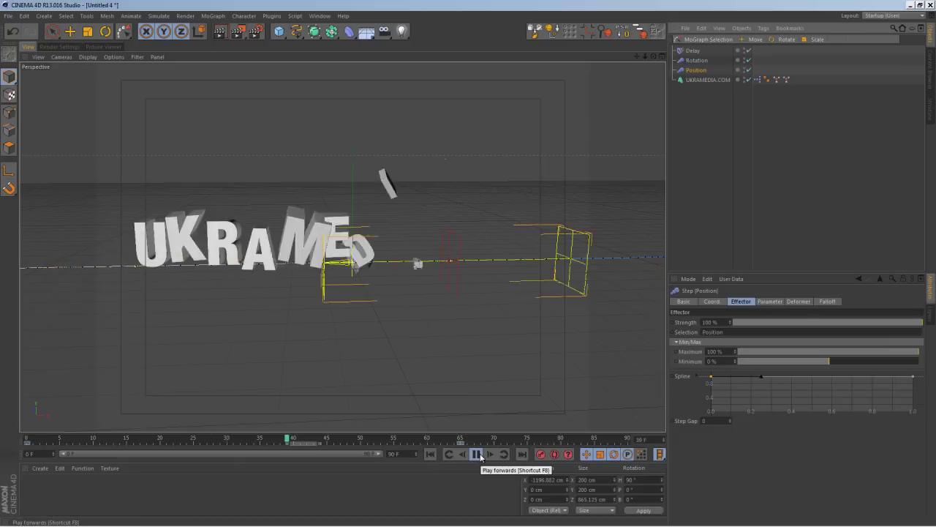
{"action": "left_click", "coordinate": [476, 454]}
{"action": "left_click_drag", "start_coordinate": [439, 441], "coordinate": [52, 439]}
{"action": "left_click", "coordinate": [476, 454]}
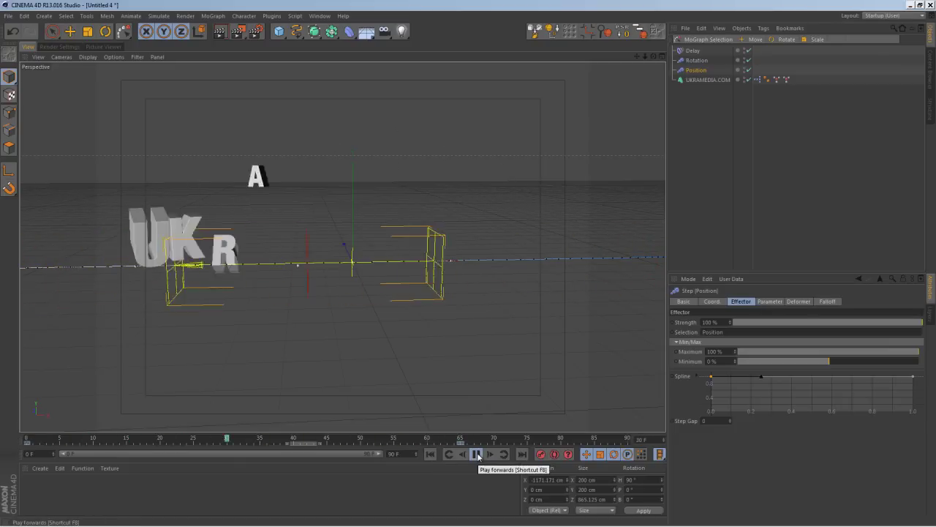
{"action": "left_click", "coordinate": [479, 455]}
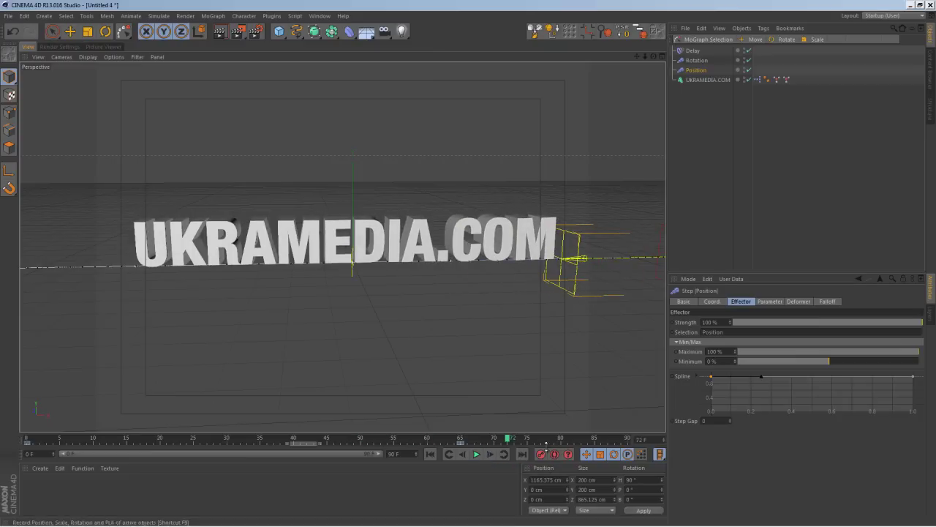
{"action": "left_click_drag", "start_coordinate": [458, 296], "coordinate": [469, 297], "text": "alt"}
{"action": "left_click", "coordinate": [476, 454]}
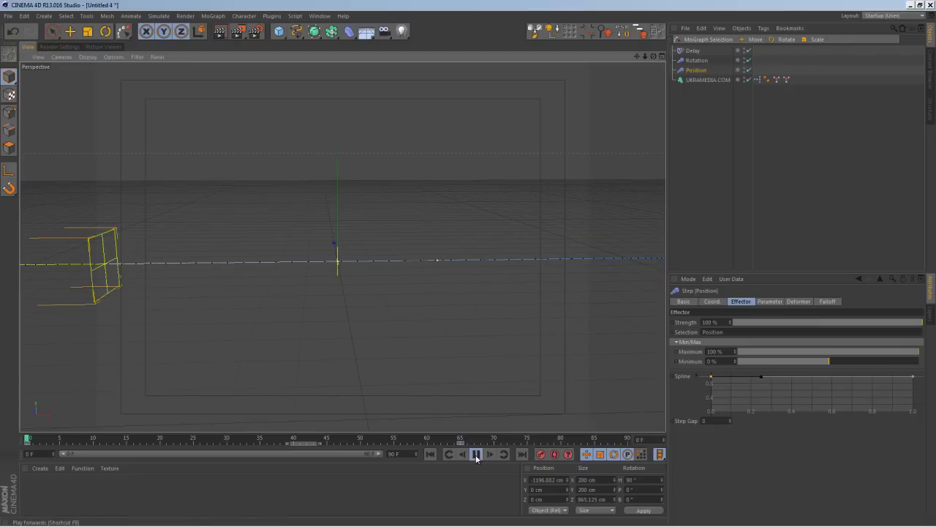
{"action": "left_click", "coordinate": [476, 454]}
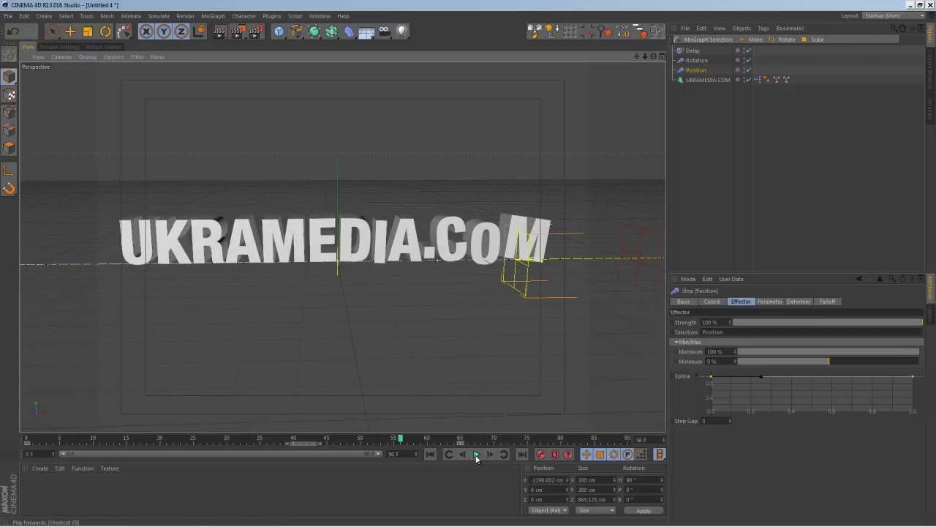
Move the Position effector's end keyframe to frame 80 and play the animation
{"action": "left_click", "coordinate": [701, 89]}
{"action": "left_click", "coordinate": [696, 70]}
{"action": "left_click_drag", "start_coordinate": [465, 446], "coordinate": [552, 451]}
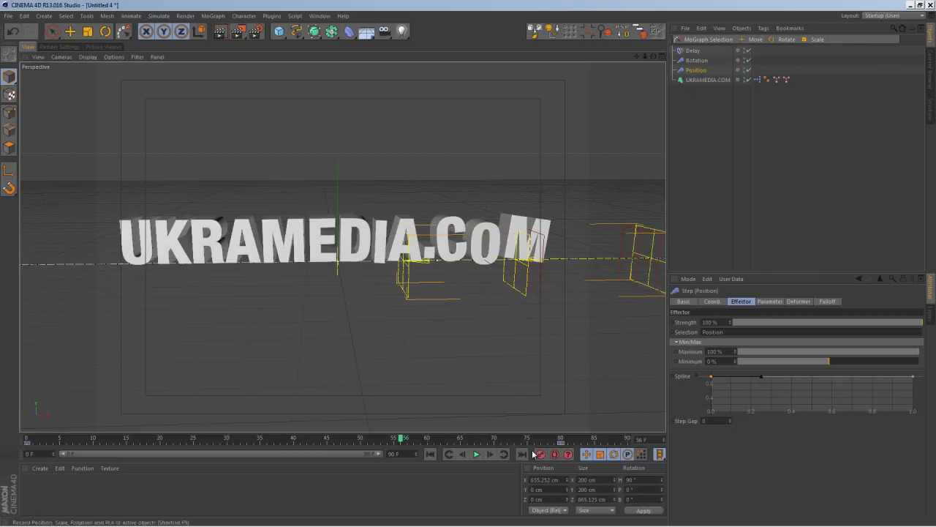
{"action": "left_click", "coordinate": [476, 455]}
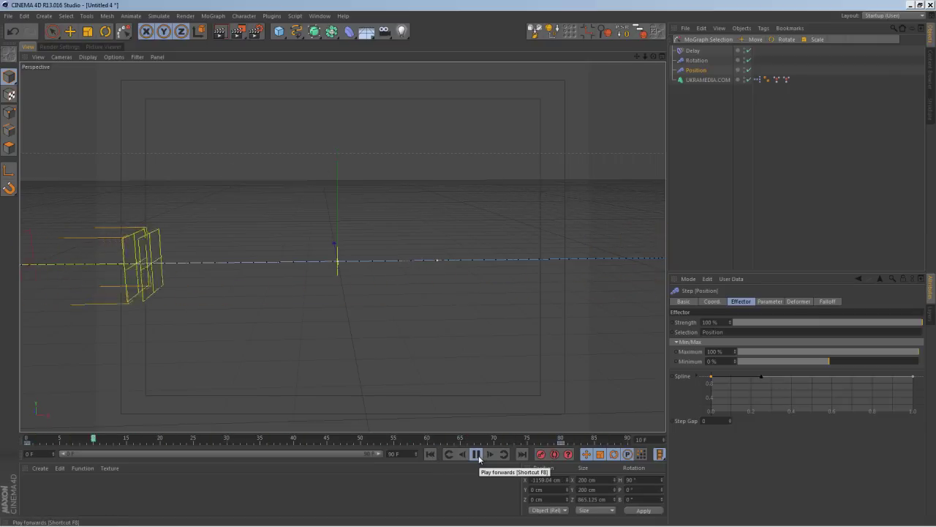
{"action": "left_click", "coordinate": [476, 454]}
Try a Delay effector strength of 83 % and play the animation from the start
{"action": "left_click", "coordinate": [696, 51]}
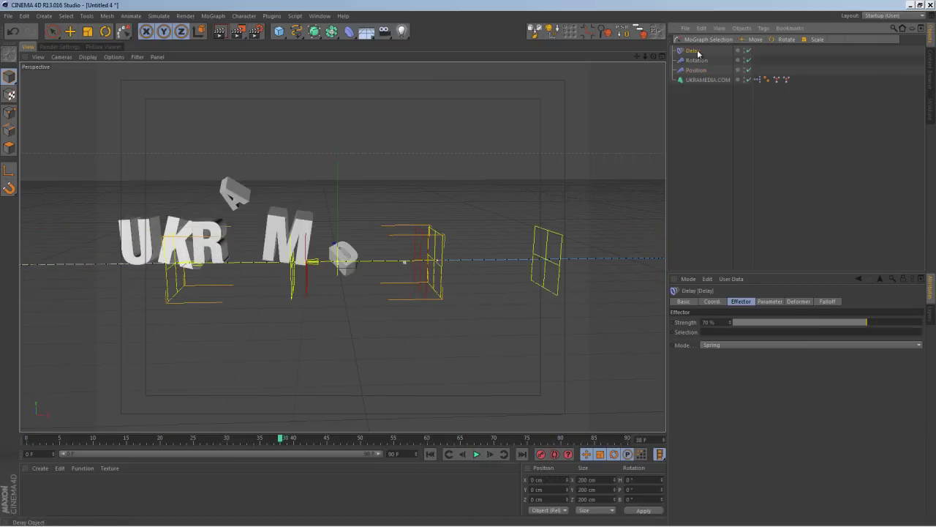
{"action": "left_click_drag", "start_coordinate": [867, 324], "coordinate": [889, 325]}
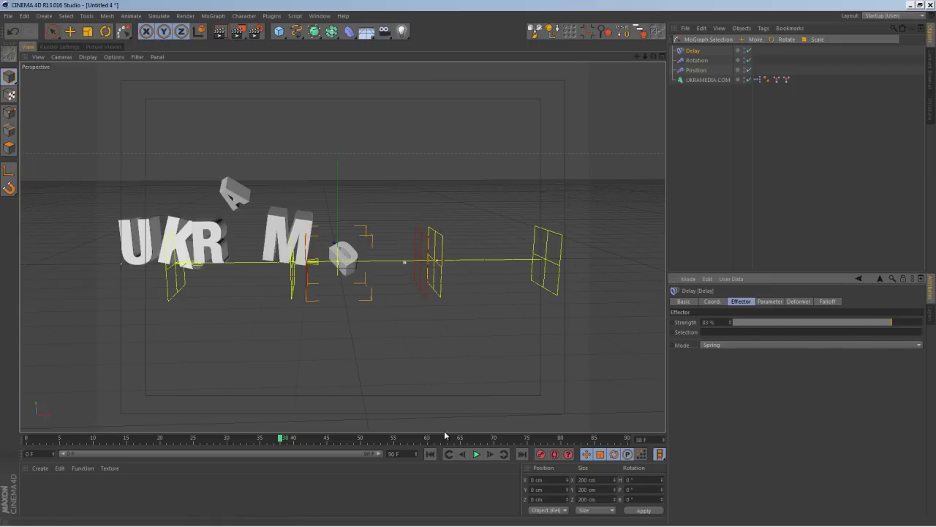
{"action": "left_click", "coordinate": [431, 453]}
{"action": "left_click", "coordinate": [476, 454]}
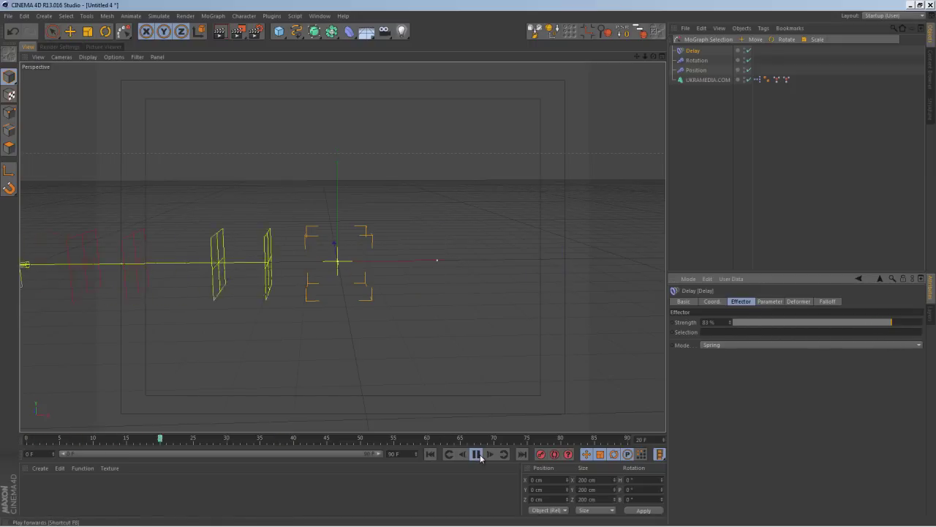
{"action": "left_click", "coordinate": [476, 454]}
Set the Delay effector's strength to 70 % and play the animation
{"action": "left_click_drag", "start_coordinate": [713, 321], "coordinate": [699, 319]}
{"action": "type", "text": "70"}
{"action": "key", "text": "Return"}
{"action": "left_click", "coordinate": [476, 454]}
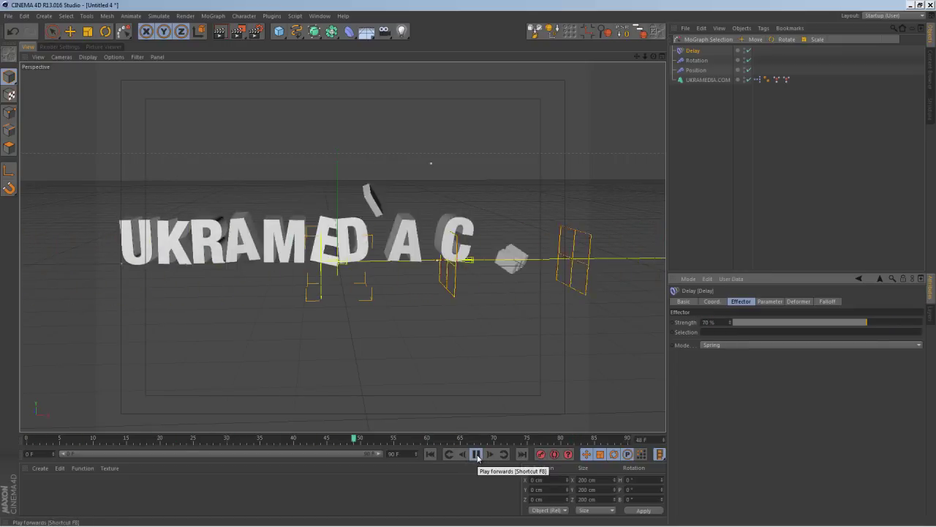
{"action": "left_click", "coordinate": [476, 454]}
Create a new default material in the text project
{"action": "double_click", "coordinate": [221, 488]}
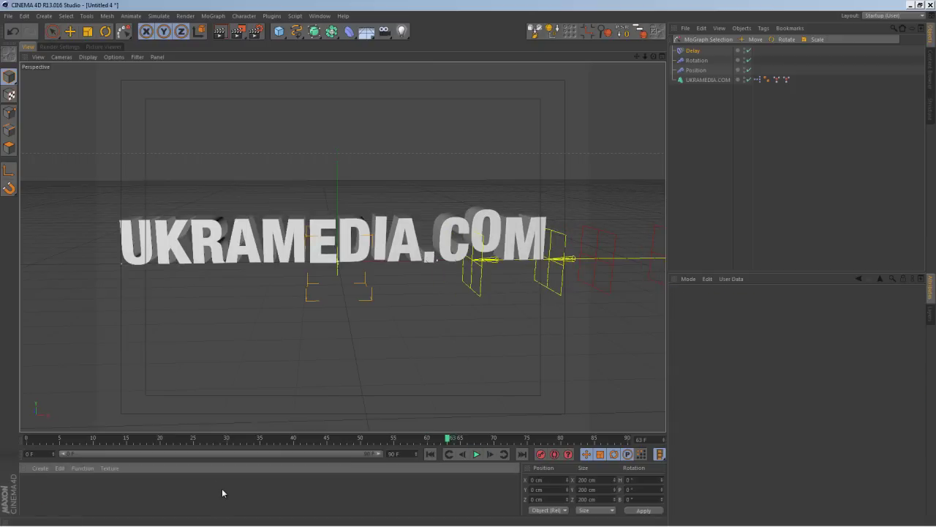
{"action": "left_click", "coordinate": [707, 81]}
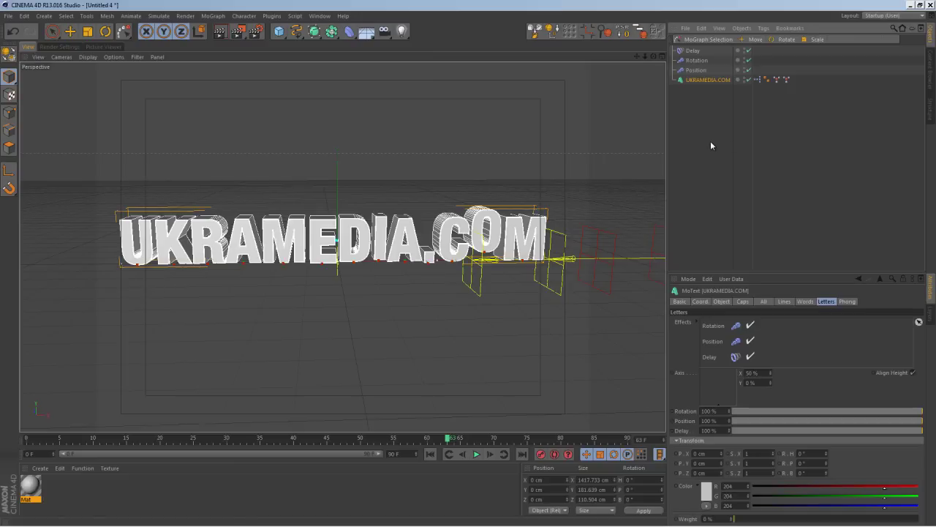
{"action": "left_click", "coordinate": [699, 52]}
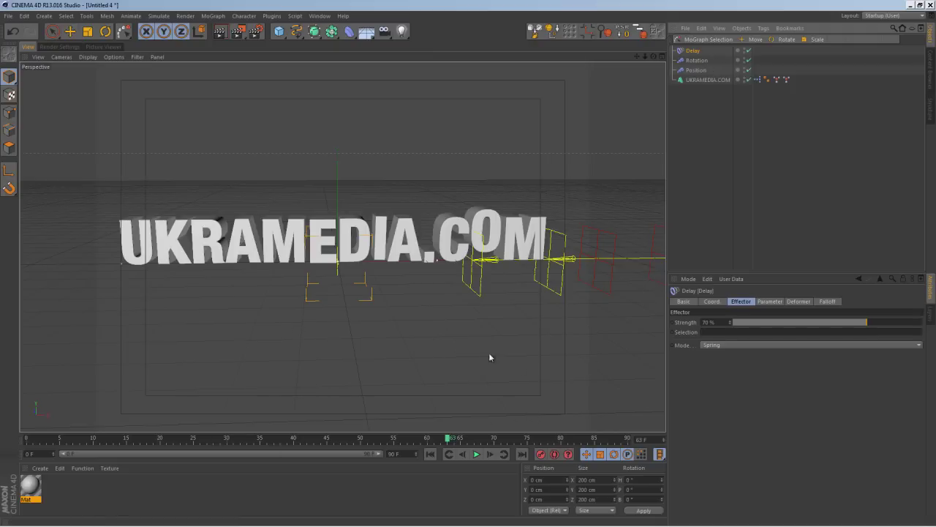
Add a MoGraph Cache tag to the UKRAMEDIA.COM MoText and bake its animation
{"action": "left_click", "coordinate": [708, 80]}
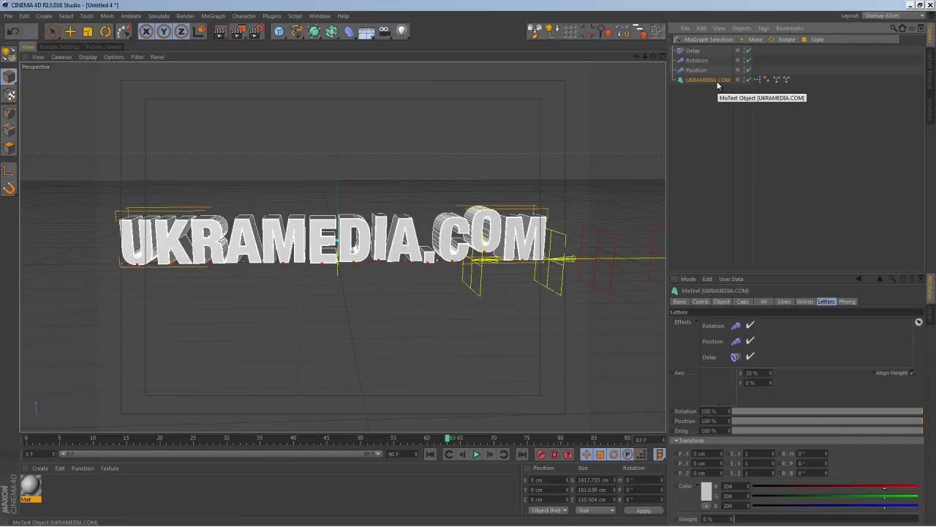
{"action": "right_click", "coordinate": [718, 86]}
{"action": "mouse_move", "coordinate": [791, 130]}
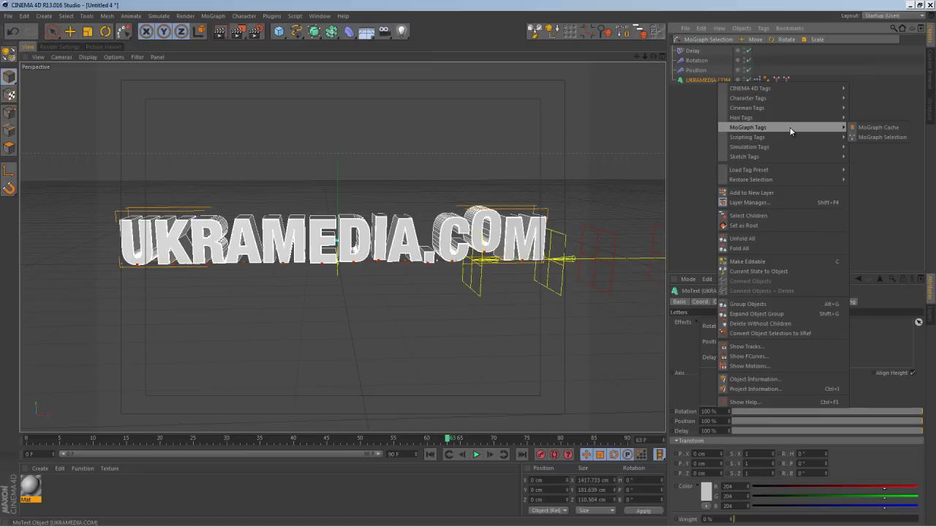
{"action": "left_click", "coordinate": [881, 127]}
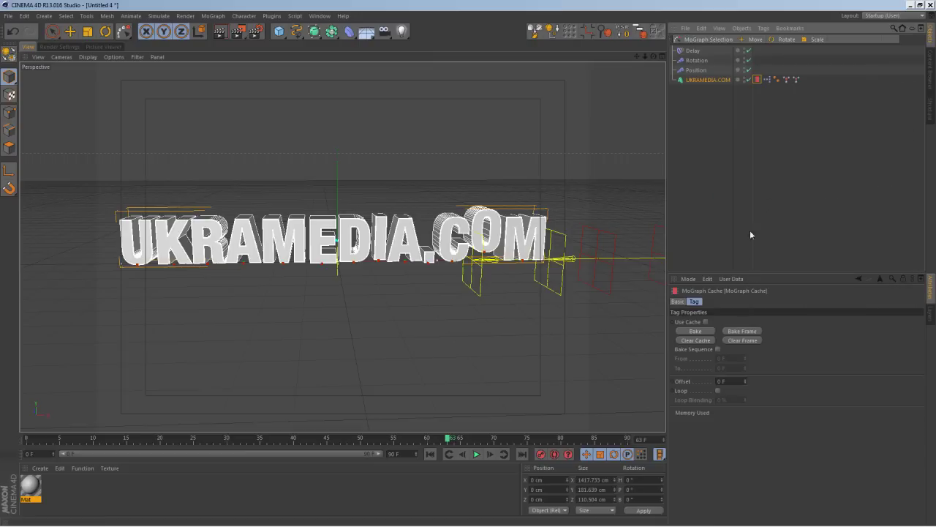
{"action": "left_click", "coordinate": [701, 333]}
Scrub through the baked text animation and play it from the first frame
{"action": "left_click_drag", "start_coordinate": [438, 438], "coordinate": [479, 459]}
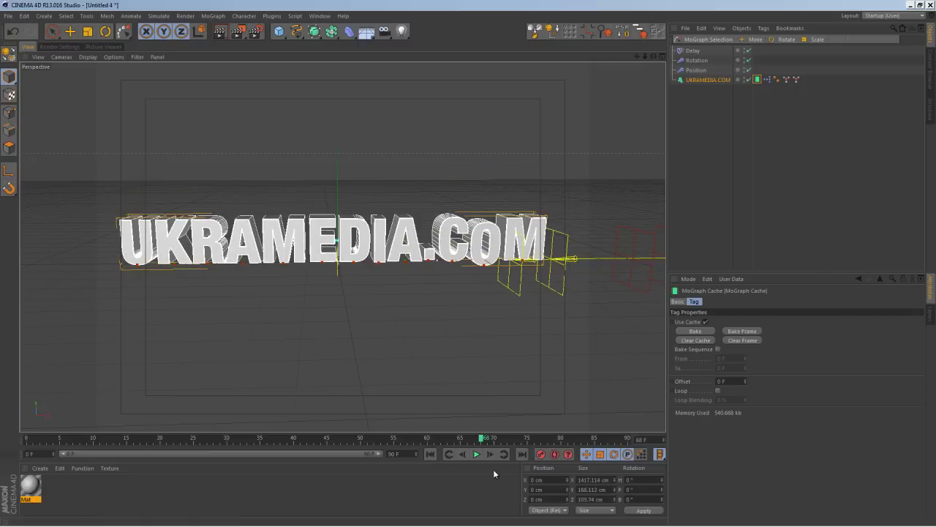
{"action": "left_click", "coordinate": [430, 454]}
{"action": "left_click", "coordinate": [476, 454]}
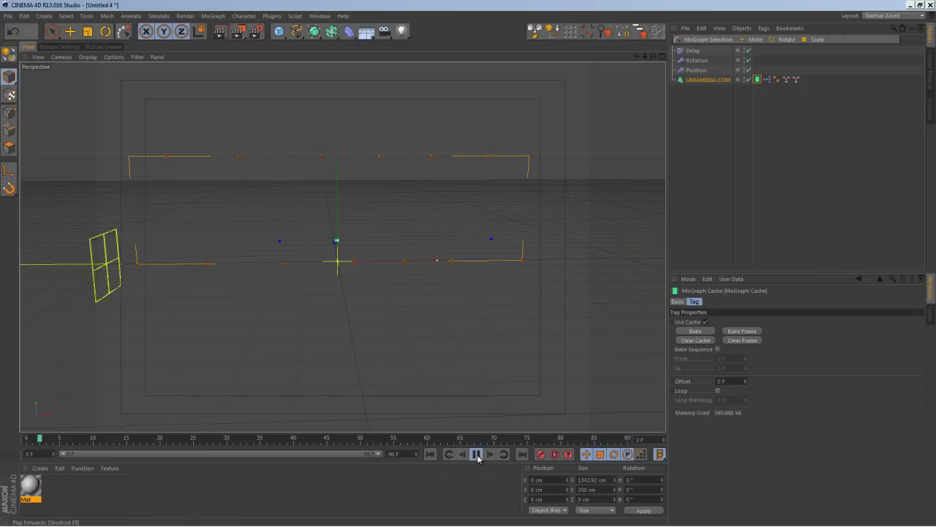
Stop the playback and apply the Mat material to the UKRAMEDIA.COM text
{"action": "left_click", "coordinate": [476, 455]}
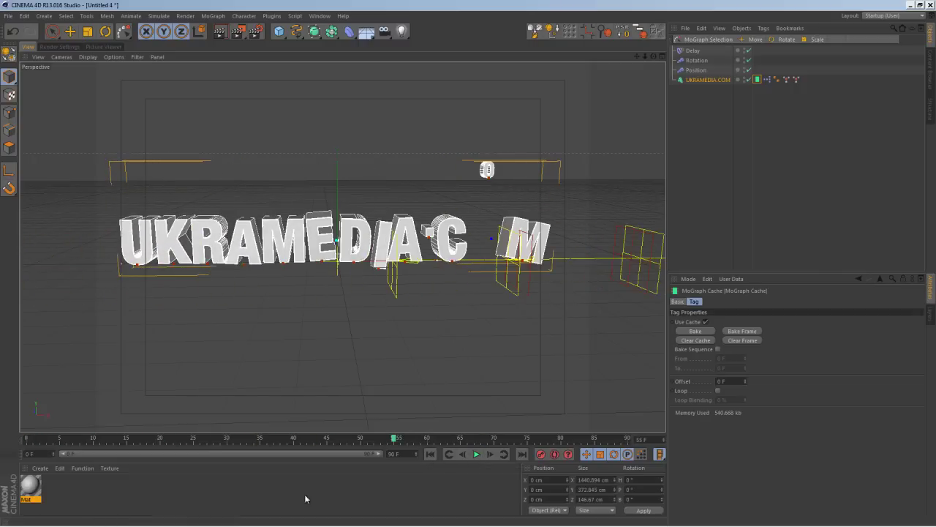
{"action": "left_click", "coordinate": [31, 486]}
{"action": "left_click_drag", "start_coordinate": [30, 487], "coordinate": [706, 79]}
{"action": "left_click", "coordinate": [29, 487]}
Open the Mat material for editing and load a Fresnel shader as the texture of its Color channel
{"action": "double_click", "coordinate": [30, 485]}
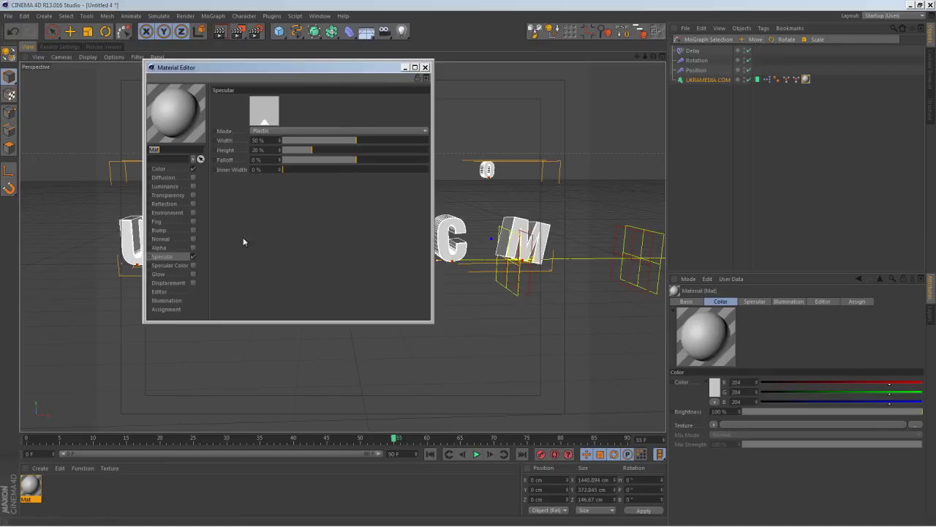
{"action": "left_click", "coordinate": [161, 169]}
{"action": "left_click_drag", "start_coordinate": [261, 70], "coordinate": [317, 148]}
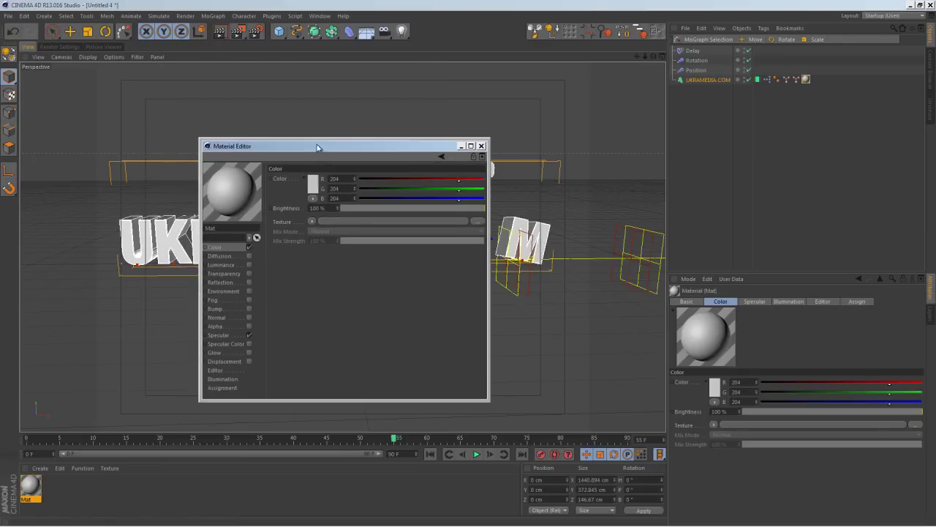
{"action": "left_click", "coordinate": [311, 221]}
{"action": "left_click", "coordinate": [354, 315]}
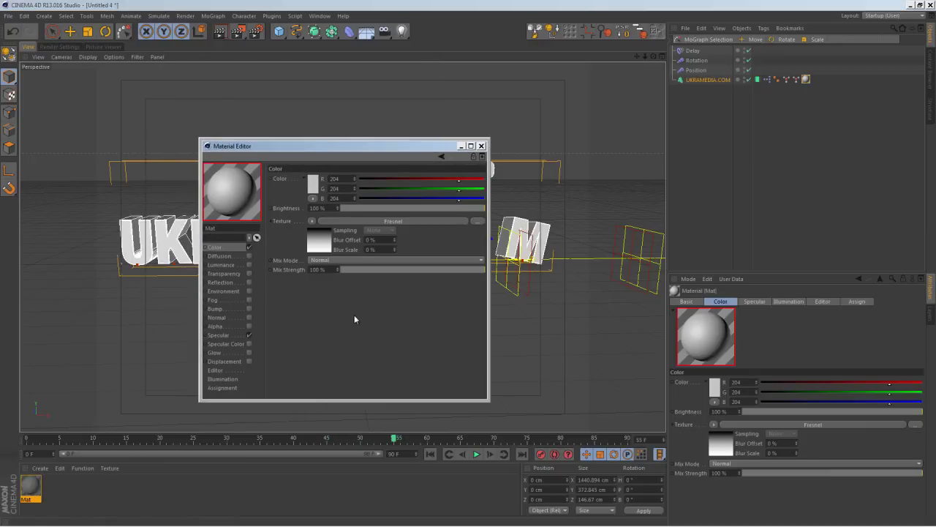
Change the black knot of the Fresnel shader's gradient to orange, RGB 255, 114, 0
{"action": "left_click", "coordinate": [319, 240]}
{"action": "left_click", "coordinate": [305, 272]}
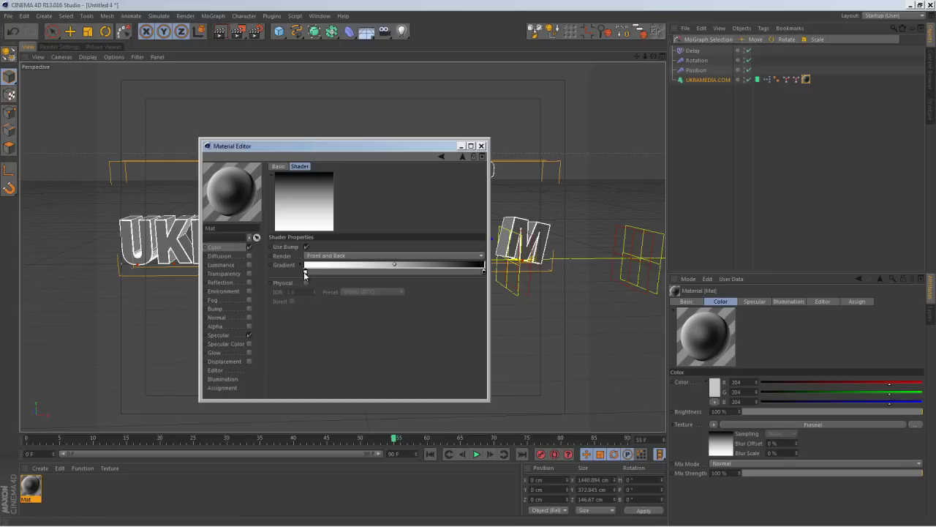
{"action": "double_click", "coordinate": [483, 272]}
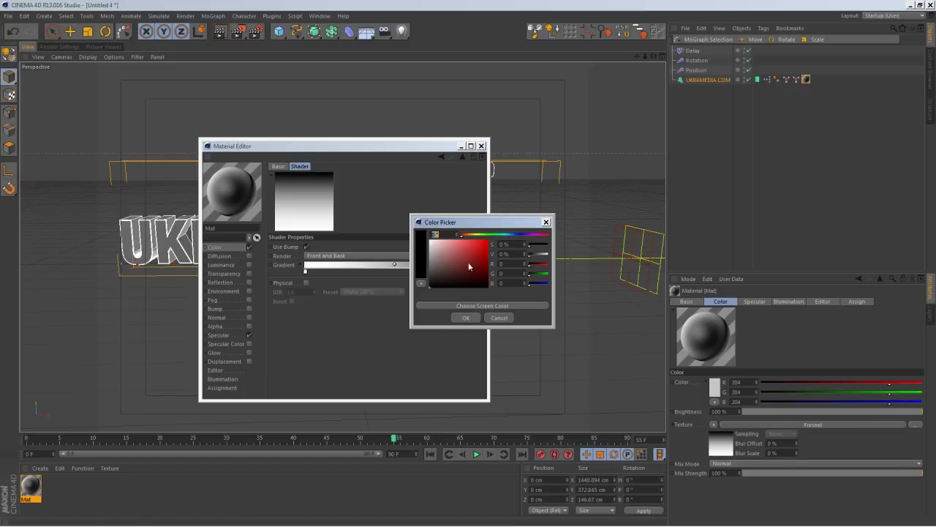
{"action": "left_click_drag", "start_coordinate": [475, 236], "coordinate": [467, 236]}
{"action": "left_click", "coordinate": [487, 239]}
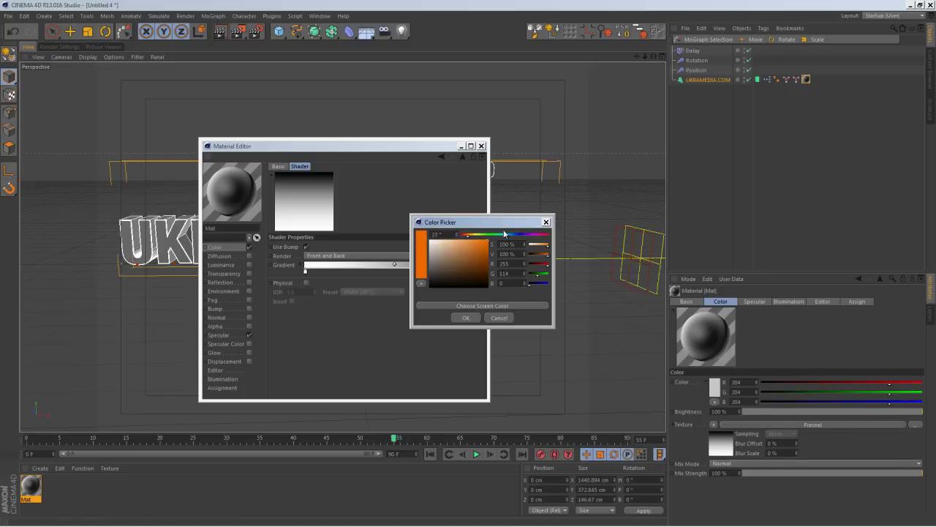
{"action": "left_click", "coordinate": [466, 318]}
Replace the white knot of the Fresnel gradient with a new red-orange one at the gradient's start
{"action": "left_click_drag", "start_coordinate": [306, 271], "coordinate": [296, 306]}
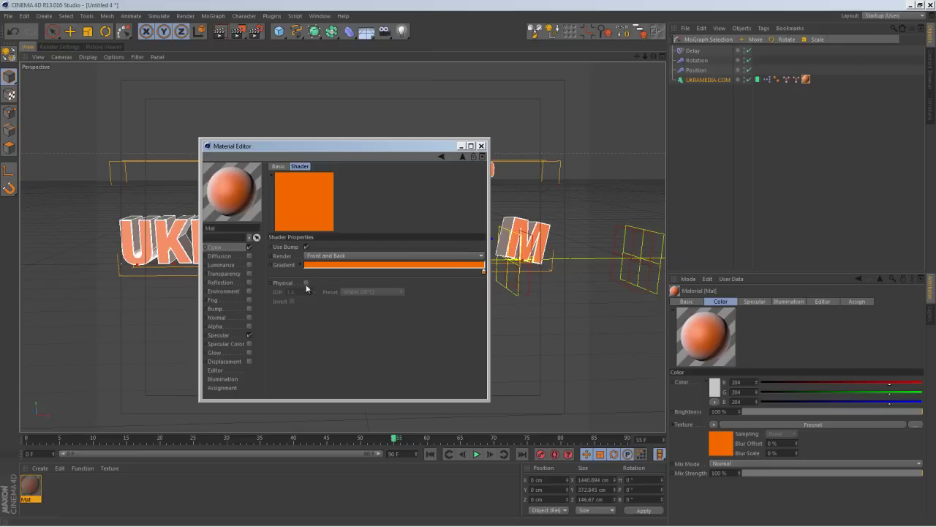
{"action": "double_click", "coordinate": [307, 271]}
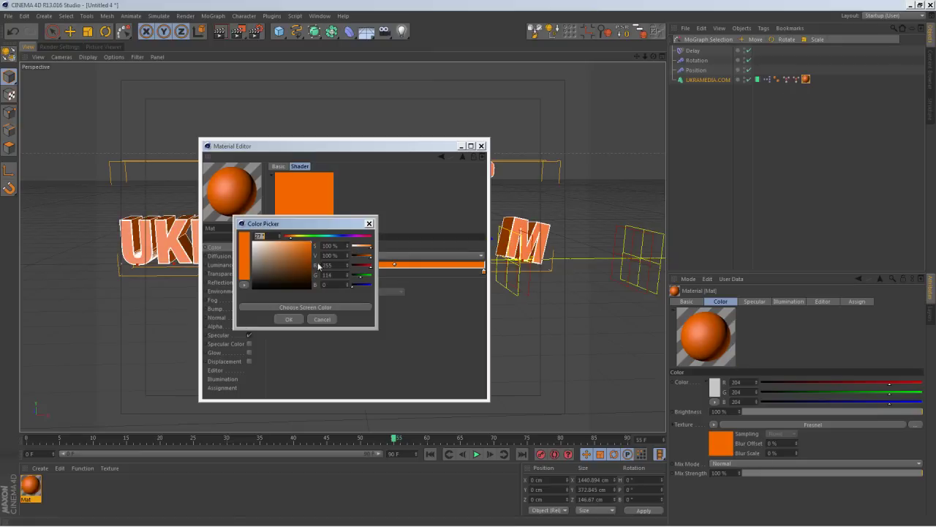
{"action": "left_click_drag", "start_coordinate": [290, 238], "coordinate": [287, 239]}
{"action": "left_click", "coordinate": [289, 319]}
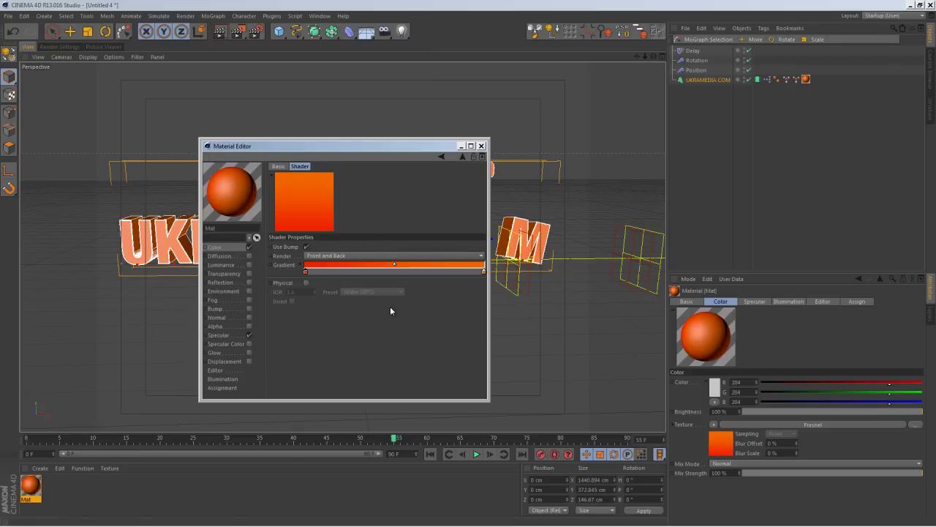
Enable the material's Specular Color channel and set its color to orange, RGB 255, 170, 0
{"action": "left_click", "coordinate": [219, 335]}
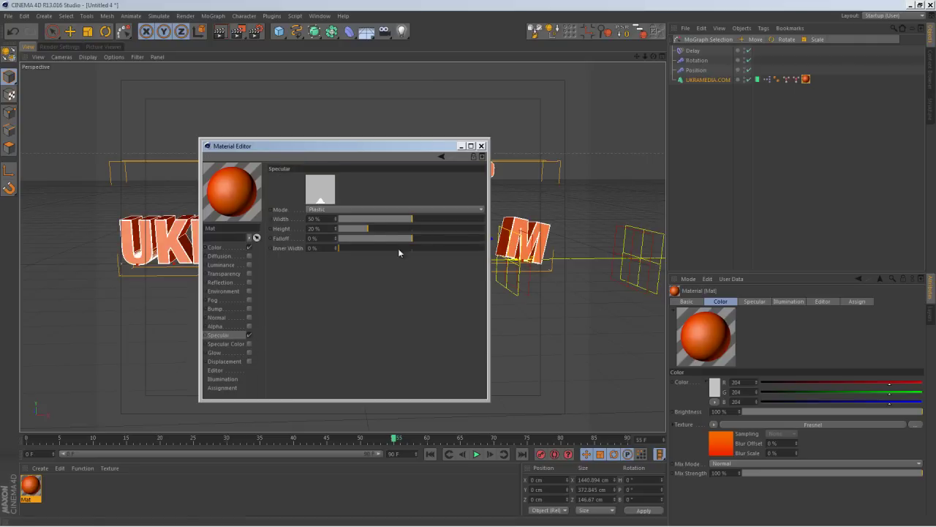
{"action": "left_click", "coordinate": [249, 343]}
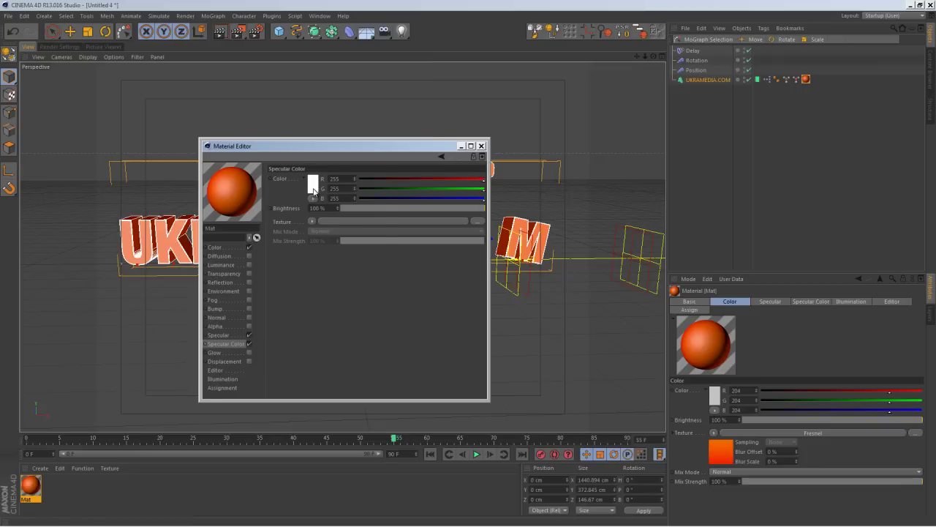
{"action": "left_click", "coordinate": [313, 190]}
{"action": "left_click_drag", "start_coordinate": [309, 153], "coordinate": [301, 153]}
{"action": "left_click", "coordinate": [306, 235]}
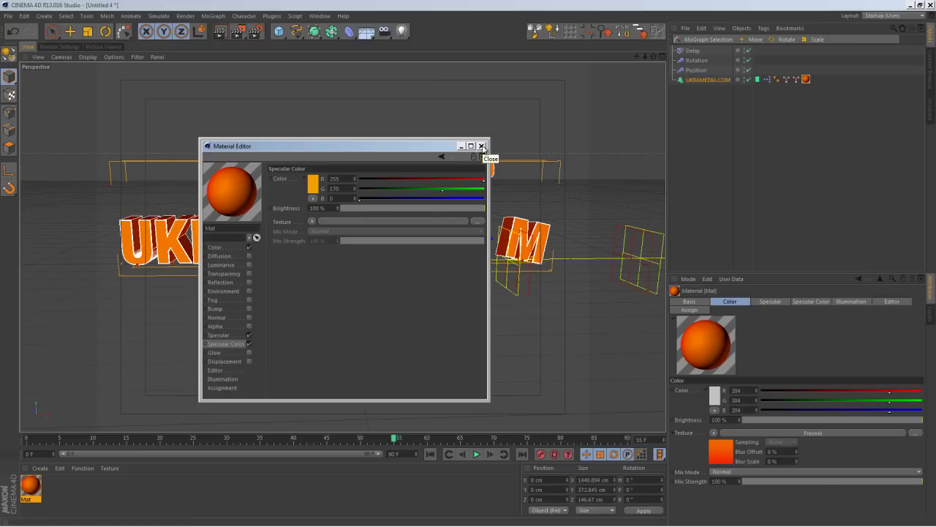
Enable the material's Reflection channel with a Fresnel texture and set both its brightness and mix strength to 20 %
{"action": "left_click", "coordinate": [228, 282]}
{"action": "left_click", "coordinate": [250, 282]}
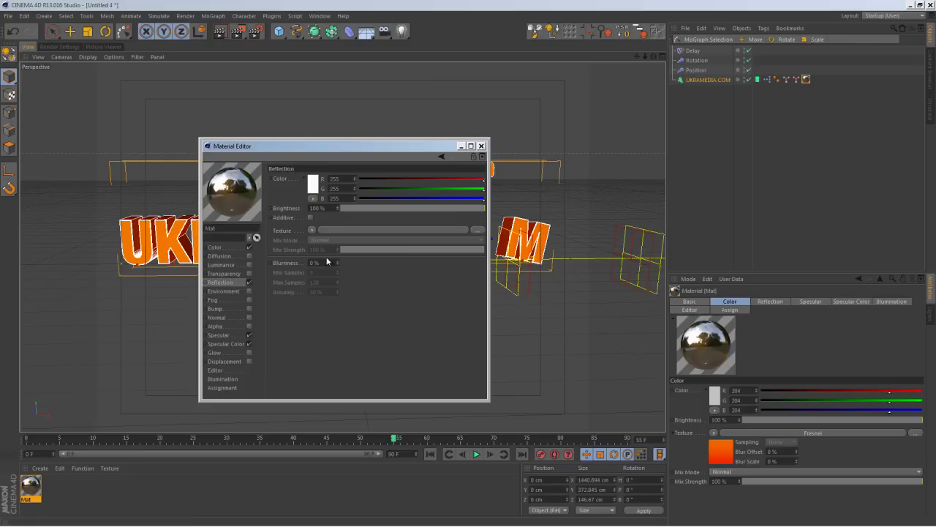
{"action": "left_click", "coordinate": [312, 229]}
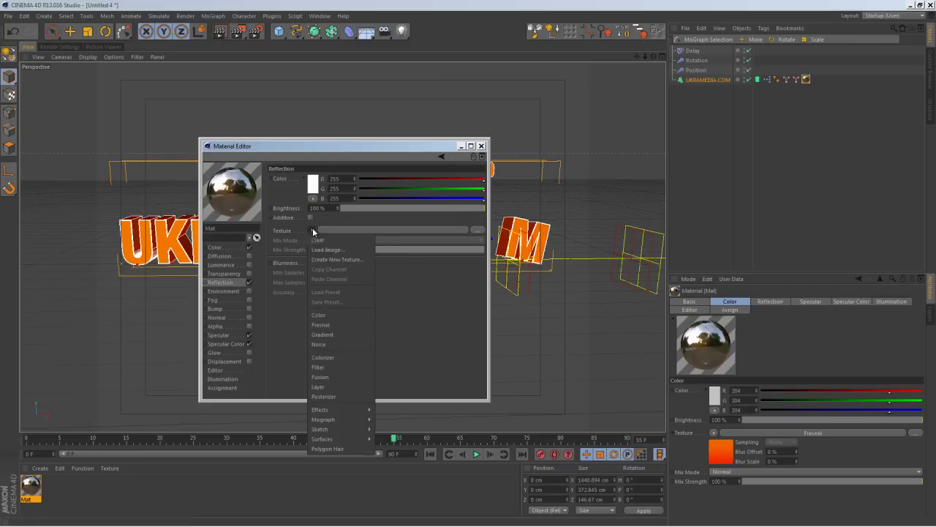
{"action": "left_click", "coordinate": [342, 324]}
{"action": "type", "text": "20"}
{"action": "key", "text": "Return"}
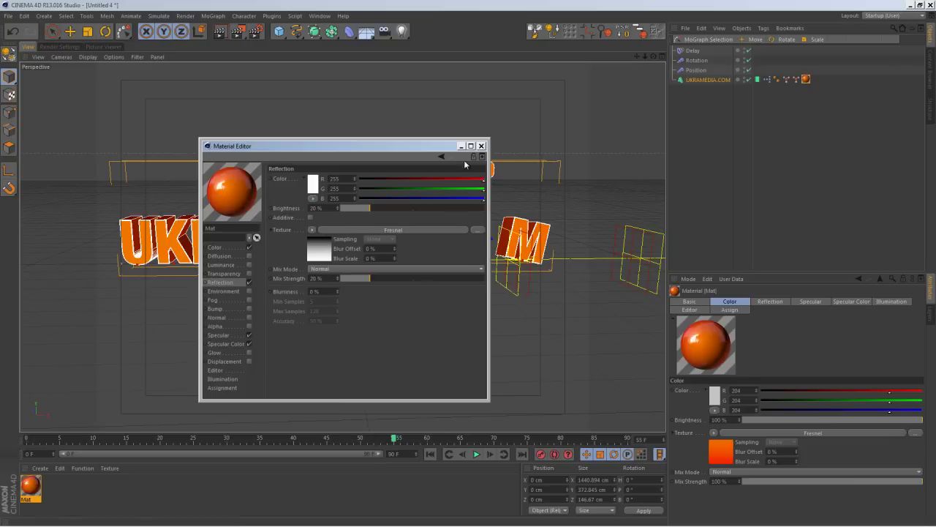
Close the material, render the current view to check the look, and scrub the timeline to frame 79
{"action": "left_click", "coordinate": [481, 145]}
{"action": "left_click", "coordinate": [219, 31]}
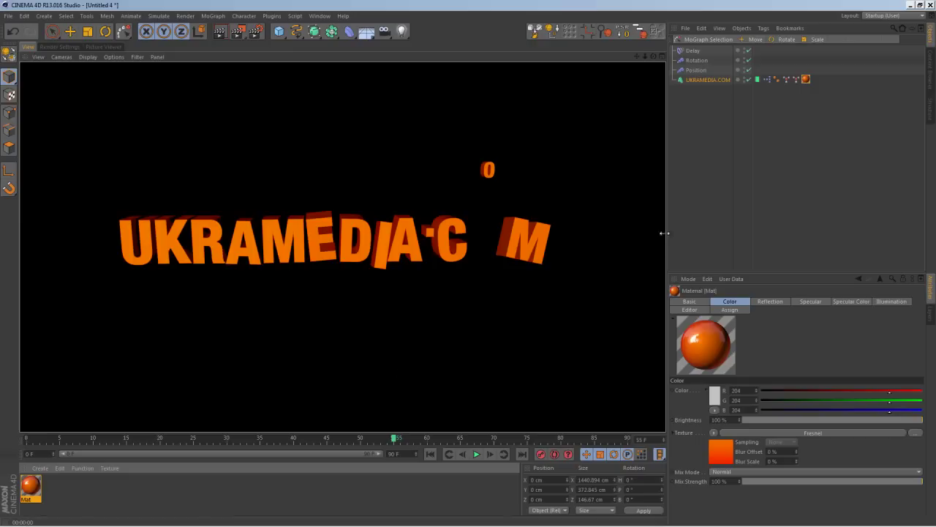
{"action": "left_click", "coordinate": [634, 240]}
{"action": "left_click_drag", "start_coordinate": [403, 445], "coordinate": [569, 445]}
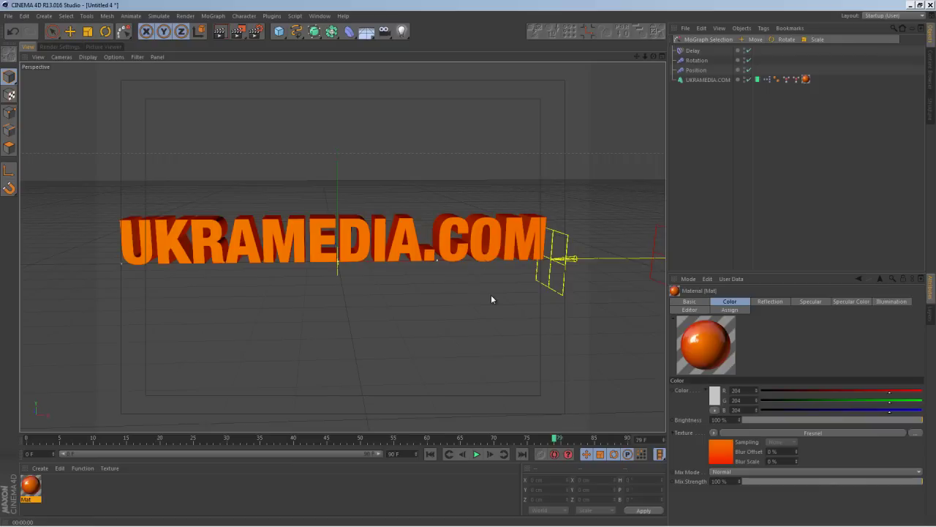
Add Ambient Occlusion to the render settings, set anti-aliasing to Best, and start a preview render of the view
{"action": "left_click_drag", "start_coordinate": [351, 302], "coordinate": [364, 242], "text": "alt"}
{"action": "left_click", "coordinate": [253, 33]}
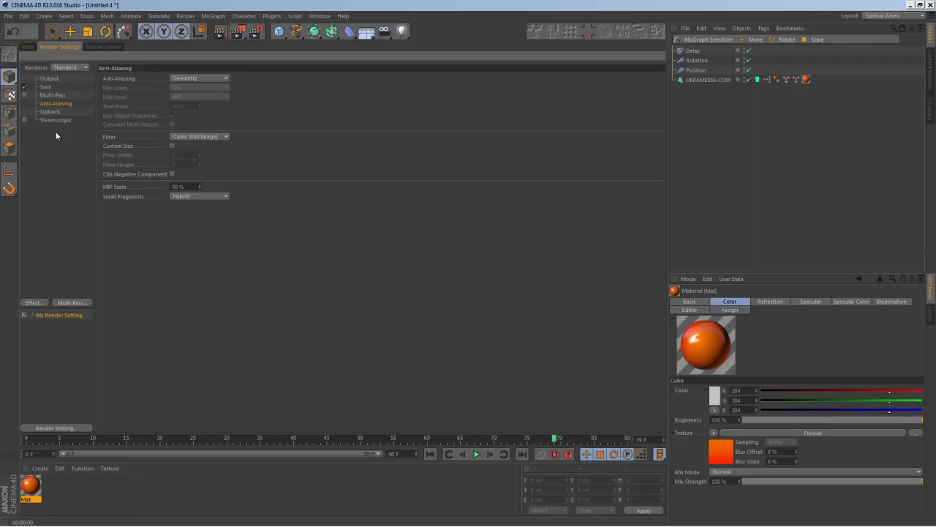
{"action": "left_click", "coordinate": [33, 300]}
{"action": "left_click", "coordinate": [95, 330]}
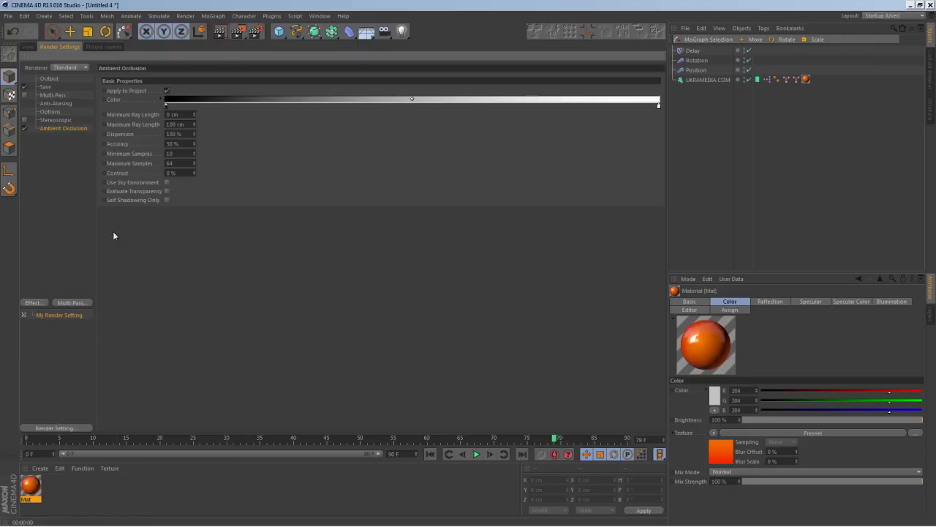
{"action": "left_click", "coordinate": [65, 103]}
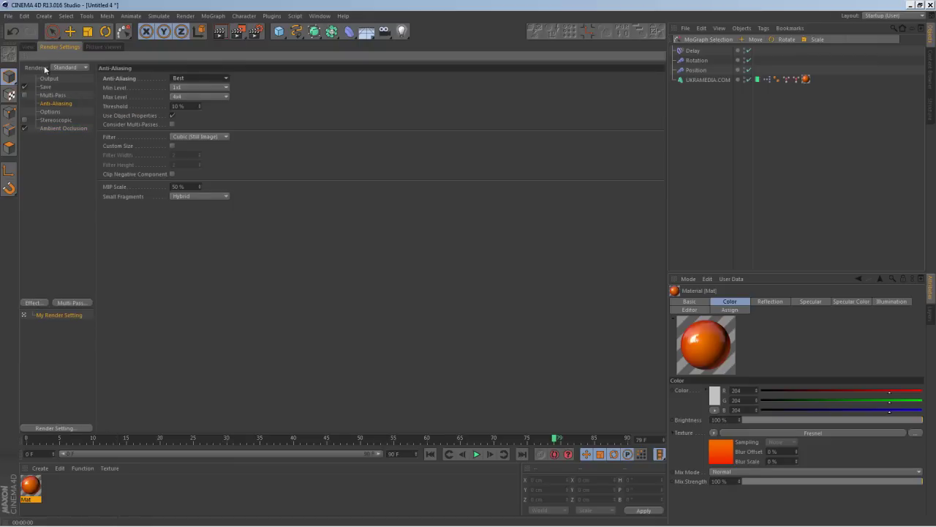
{"action": "left_click", "coordinate": [30, 47]}
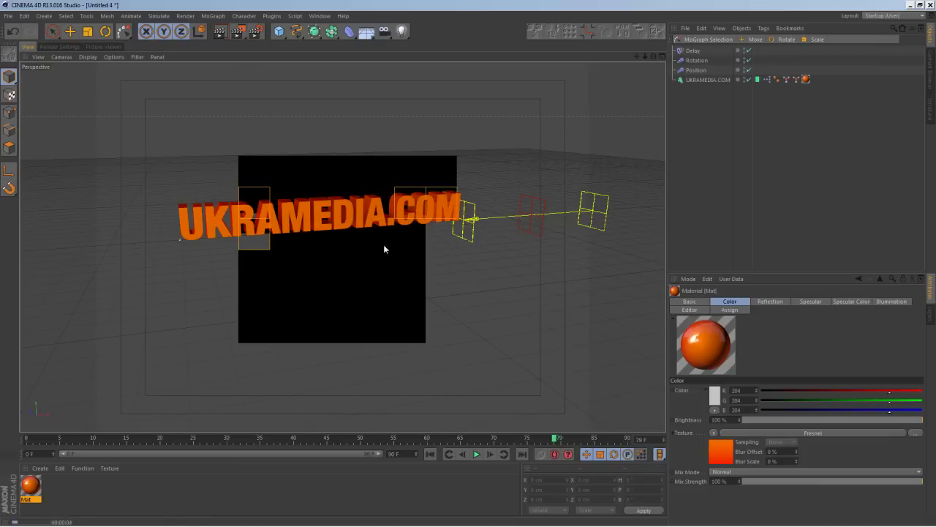
{"action": "left_click", "coordinate": [395, 237]}
Add a target spot light to the scene and select it with the Move tool
{"action": "left_click_drag", "start_coordinate": [402, 31], "coordinate": [442, 58]}
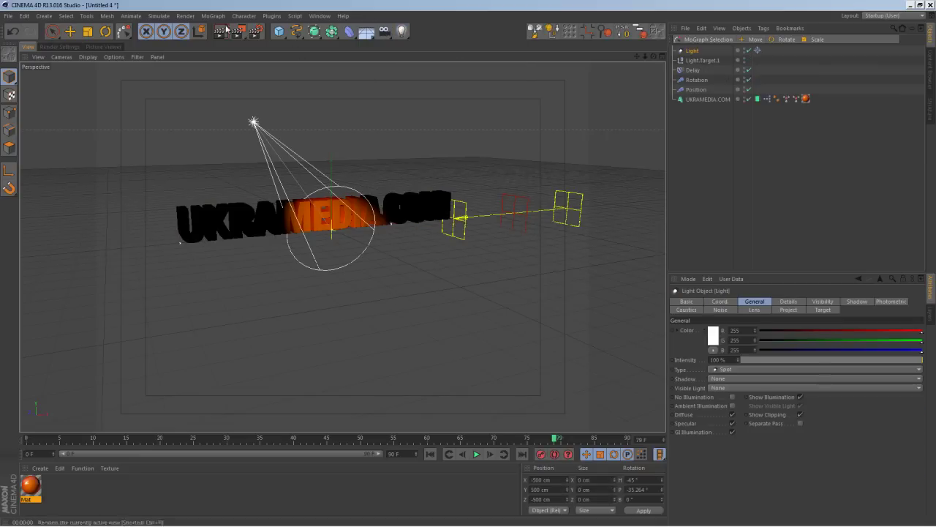
{"action": "left_click", "coordinate": [725, 117]}
{"action": "left_click", "coordinate": [693, 51]}
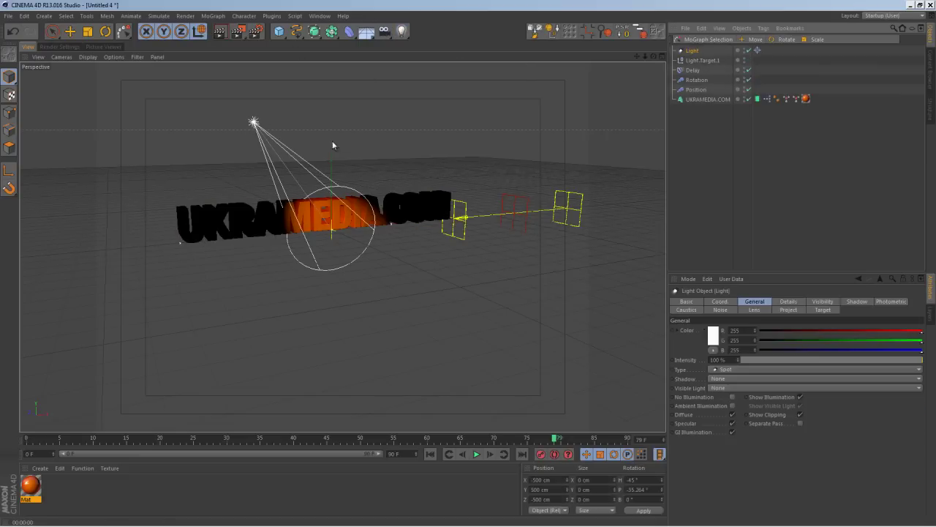
{"action": "left_click", "coordinate": [70, 30]}
{"action": "left_click", "coordinate": [689, 50]}
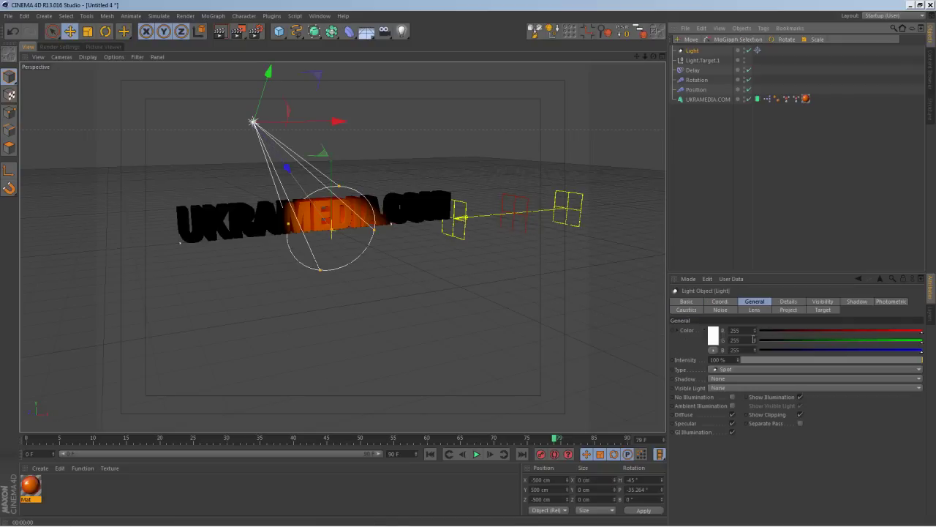
Set the target light's X, Y and Z position to 0 cm
{"action": "left_click", "coordinate": [721, 302]}
{"action": "double_click", "coordinate": [703, 331]}
{"action": "type", "text": "00"}
{"action": "key", "text": "Tab"}
{"action": "type", "text": "0"}
{"action": "key", "text": "Tab"}
{"action": "type", "text": "0"}
{"action": "key", "text": "Return"}
Move the target light out in front of the UKRAMEDIA.COM text and raise it slightly
{"action": "left_click_drag", "start_coordinate": [466, 300], "coordinate": [410, 296], "text": "alt"}
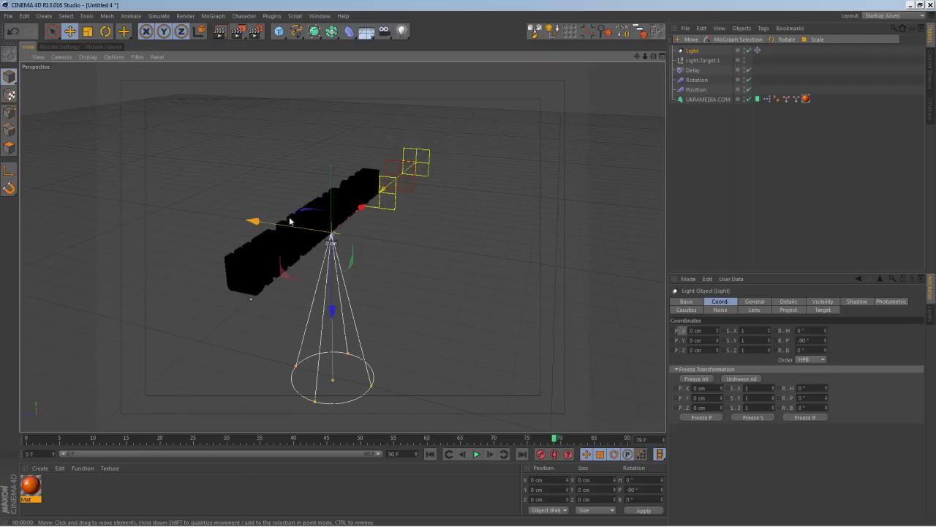
{"action": "left_click_drag", "start_coordinate": [286, 232], "coordinate": [292, 258]}
{"action": "scroll", "coordinate": [530, 305], "scroll_direction": "down", "scroll_amount": 2}
{"action": "left_click_drag", "start_coordinate": [517, 132], "coordinate": [513, 192]}
{"action": "left_click_drag", "start_coordinate": [469, 278], "coordinate": [497, 284], "text": "alt"}
Duplicate the light and place the copy behind and above the text, at about X 1302, Y 1101, Z 1861 cm
{"action": "left_click_drag", "start_coordinate": [418, 237], "coordinate": [92, 219], "text": "ctrl"}
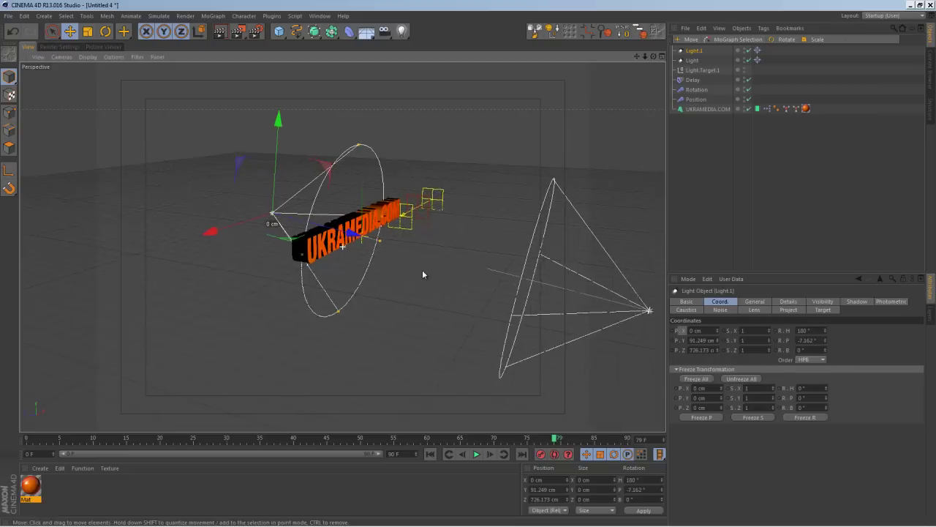
{"action": "left_click_drag", "start_coordinate": [352, 233], "coordinate": [228, 242]}
{"action": "left_click_drag", "start_coordinate": [298, 215], "coordinate": [229, 212], "text": "alt"}
{"action": "left_click_drag", "start_coordinate": [205, 155], "coordinate": [324, 163]}
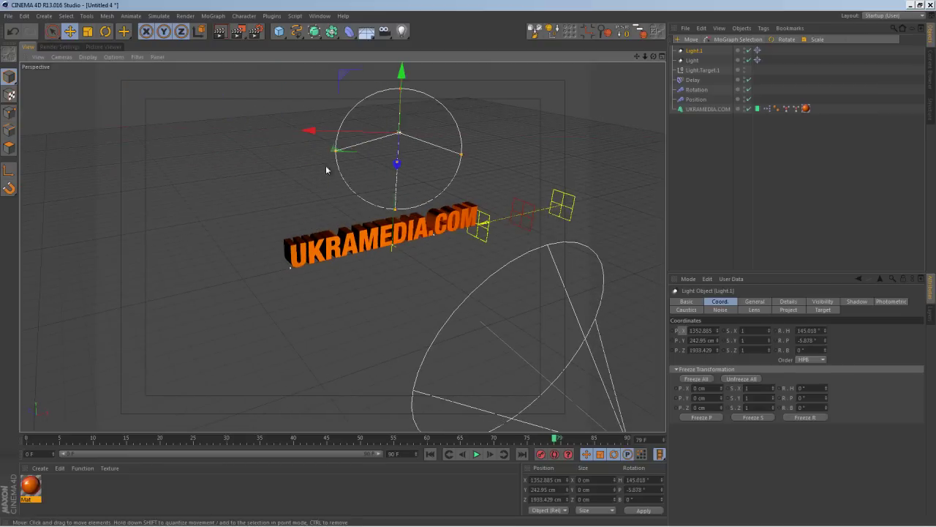
{"action": "left_click_drag", "start_coordinate": [456, 181], "coordinate": [396, 6], "text": "alt"}
{"action": "left_click_drag", "start_coordinate": [446, 150], "coordinate": [429, 138], "text": "alt"}
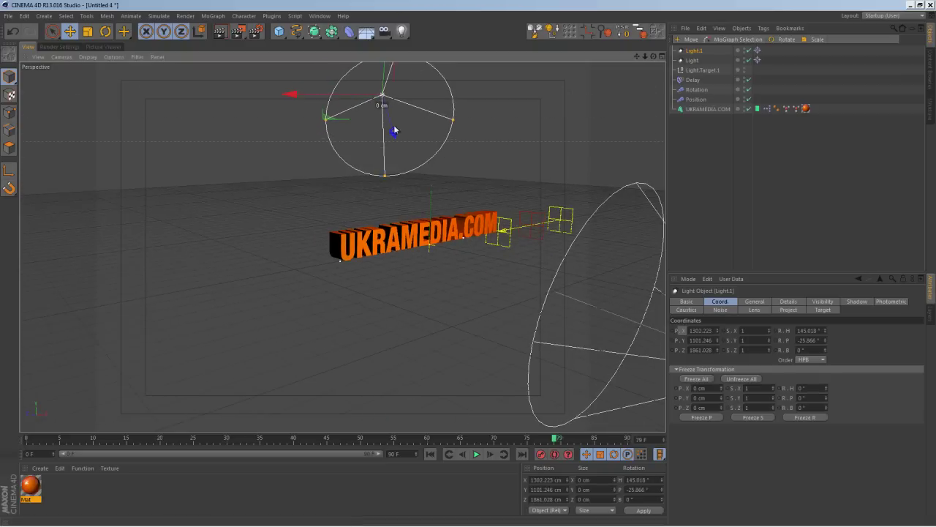
Duplicate the rear light and place the copy low behind the text's opposite side, at about X -1839, Y -1089, Z 3531 cm
{"action": "left_click_drag", "start_coordinate": [384, 71], "coordinate": [378, 117], "text": "ctrl"}
{"action": "left_click_drag", "start_coordinate": [303, 188], "coordinate": [29, 192]}
{"action": "left_click_drag", "start_coordinate": [211, 230], "coordinate": [248, 220], "text": "alt"}
{"action": "left_click_drag", "start_coordinate": [209, 83], "coordinate": [211, 159]}
{"action": "left_click_drag", "start_coordinate": [118, 258], "coordinate": [16, 268]}
{"action": "left_click_drag", "start_coordinate": [107, 164], "coordinate": [109, 196]}
{"action": "left_click_drag", "start_coordinate": [322, 310], "coordinate": [489, 179], "text": "alt"}
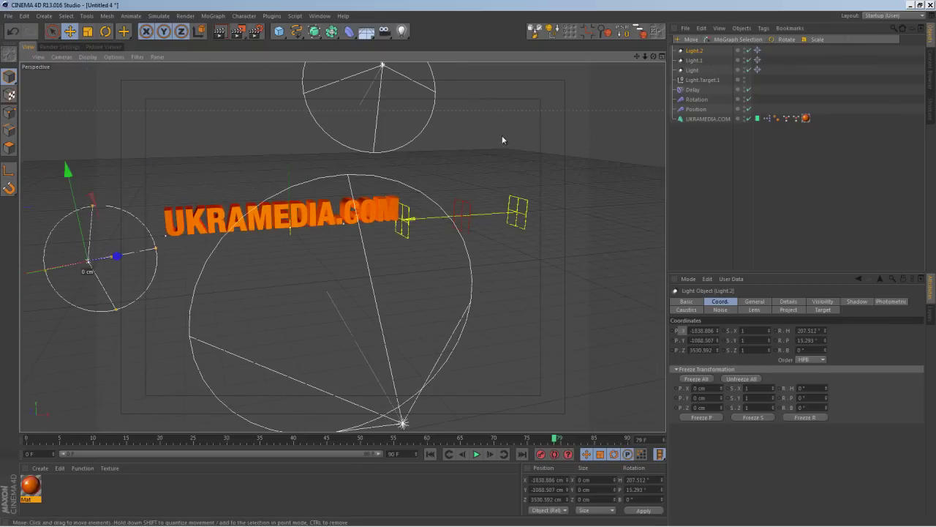
Select both rear lights, Light.1 and Light.2, and set their intensity to 66 %
{"action": "left_click", "coordinate": [382, 71], "text": "shift"}
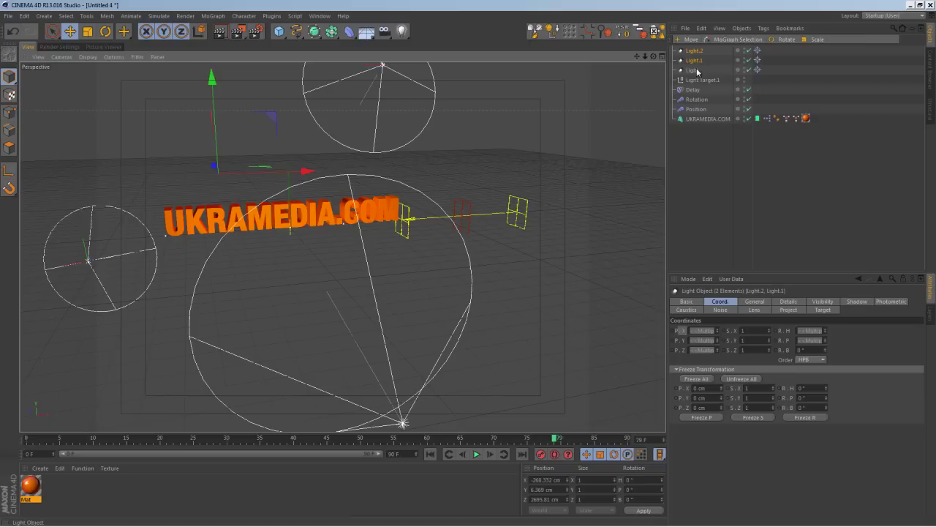
{"action": "left_click", "coordinate": [754, 301]}
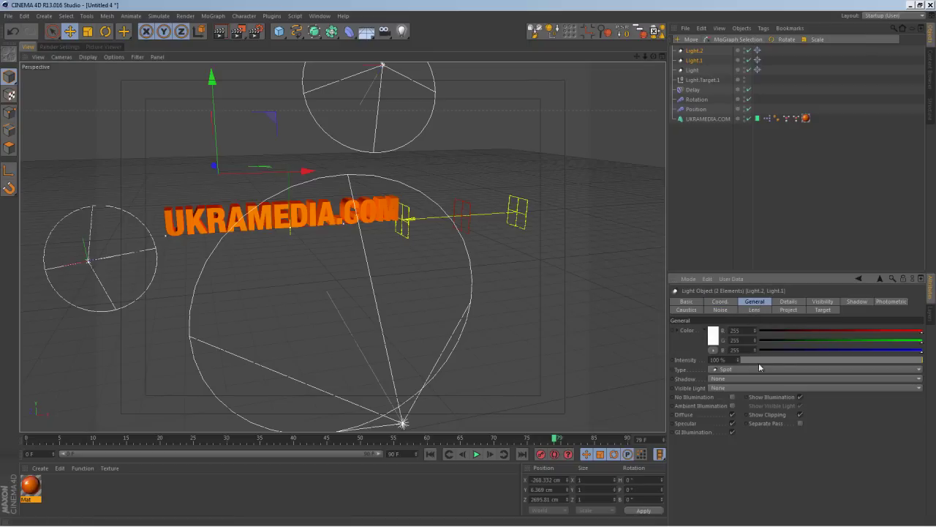
{"action": "type", "text": "50"}
{"action": "key", "text": "Return"}
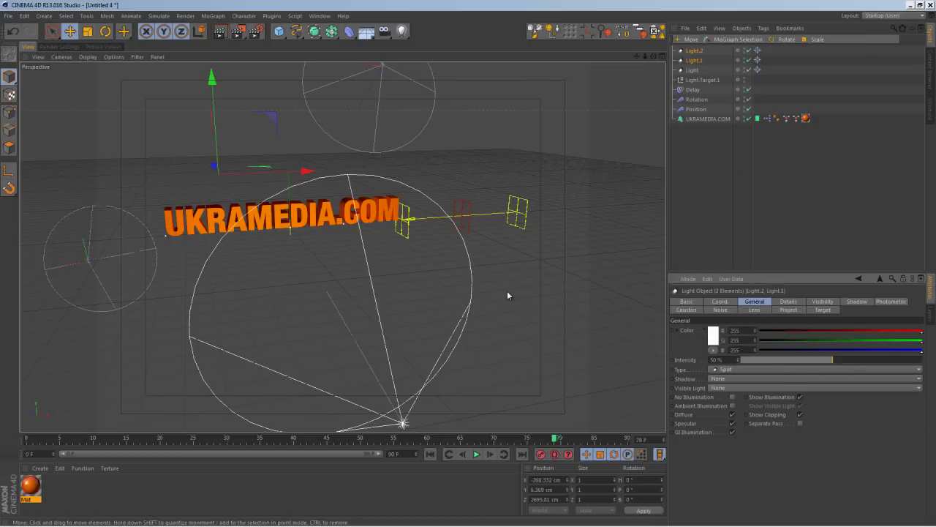
{"action": "left_click_drag", "start_coordinate": [739, 359], "coordinate": [739, 356]}
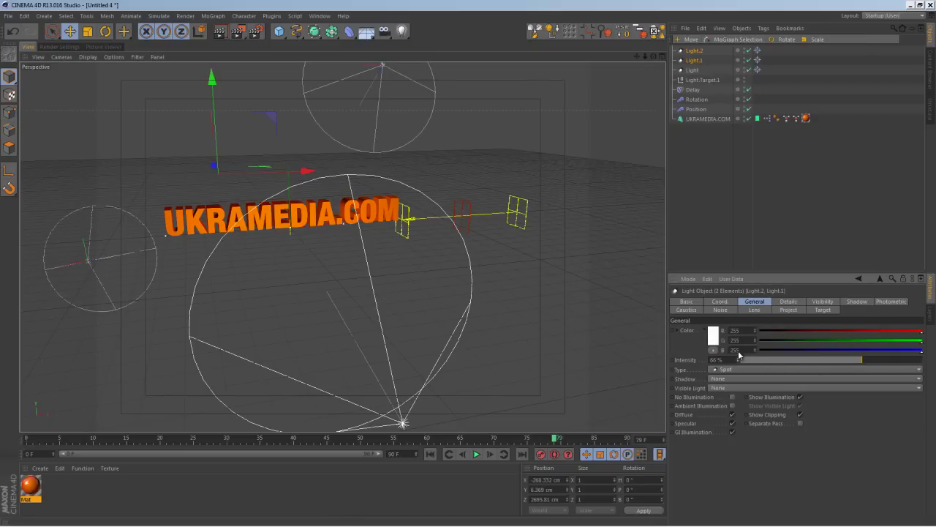
Add a camera and a null object to the scene
{"action": "left_click_drag", "start_coordinate": [383, 31], "coordinate": [433, 49]}
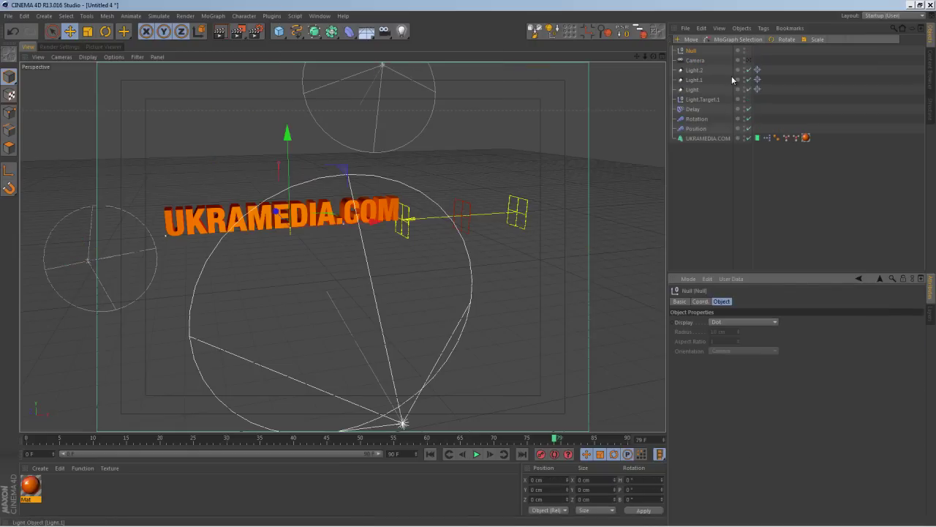
Make the camera a child of the null object and rename the null Cameraman
{"action": "left_click_drag", "start_coordinate": [280, 31], "coordinate": [294, 38], "text": "alt"}
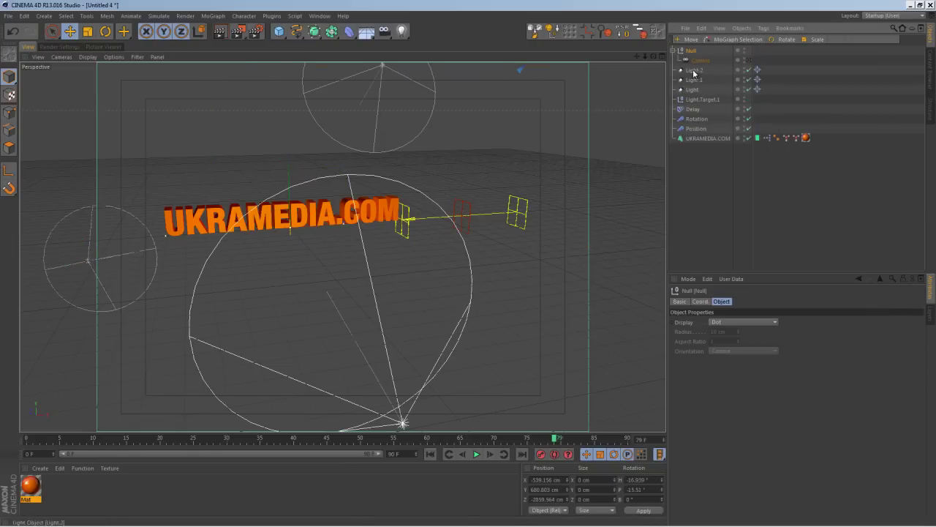
{"action": "double_click", "coordinate": [699, 49]}
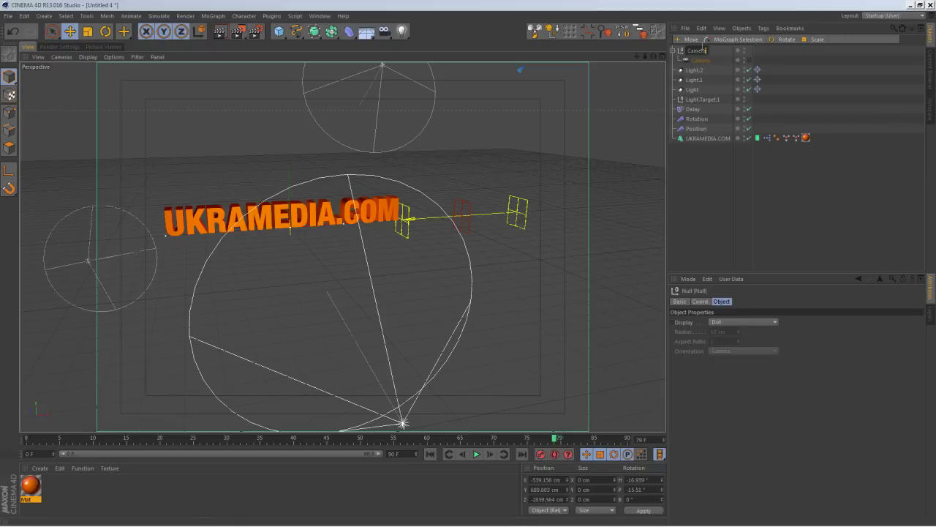
{"action": "type", "text": "Cameraman"}
{"action": "key", "text": "Return"}
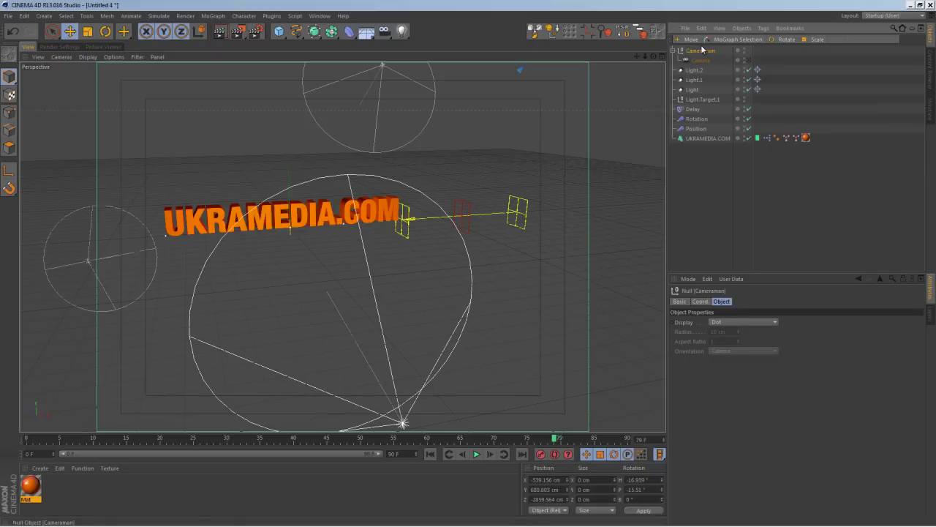
Set the Cameraman null's X, Y and Z position to 0 cm
{"action": "left_click", "coordinate": [701, 60]}
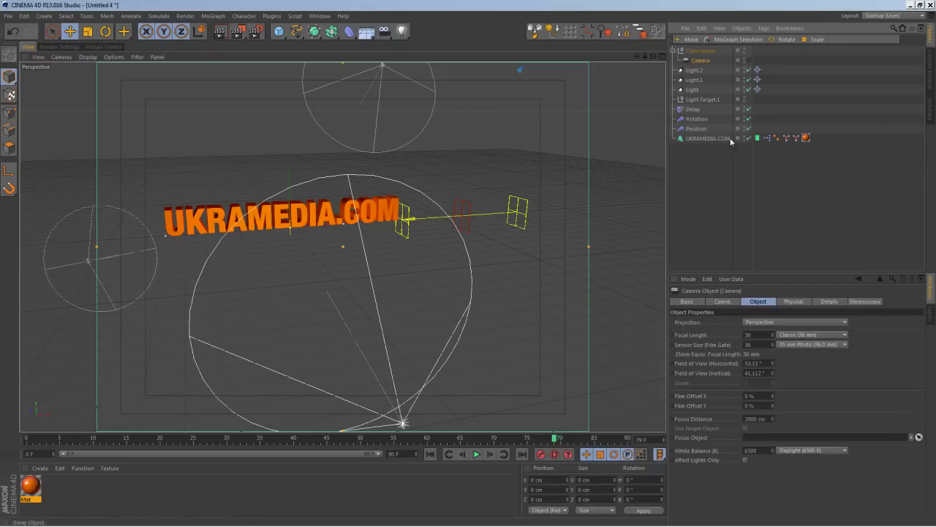
{"action": "left_click", "coordinate": [723, 301]}
{"action": "left_click", "coordinate": [701, 50]}
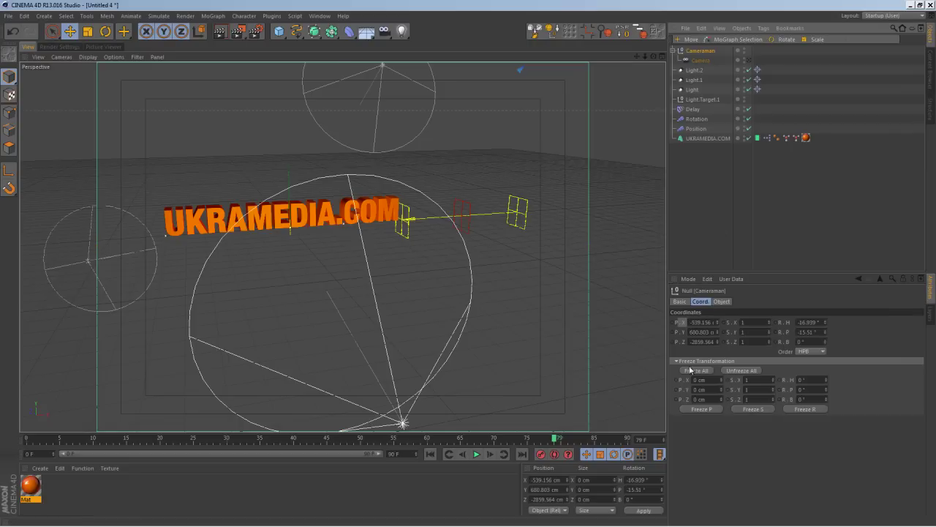
{"action": "left_click", "coordinate": [697, 322]}
{"action": "type", "text": "0"}
{"action": "key", "text": "Tab"}
{"action": "type", "text": "0"}
{"action": "key", "text": "Tab"}
{"action": "type", "text": "0"}
{"action": "key", "text": "Return"}
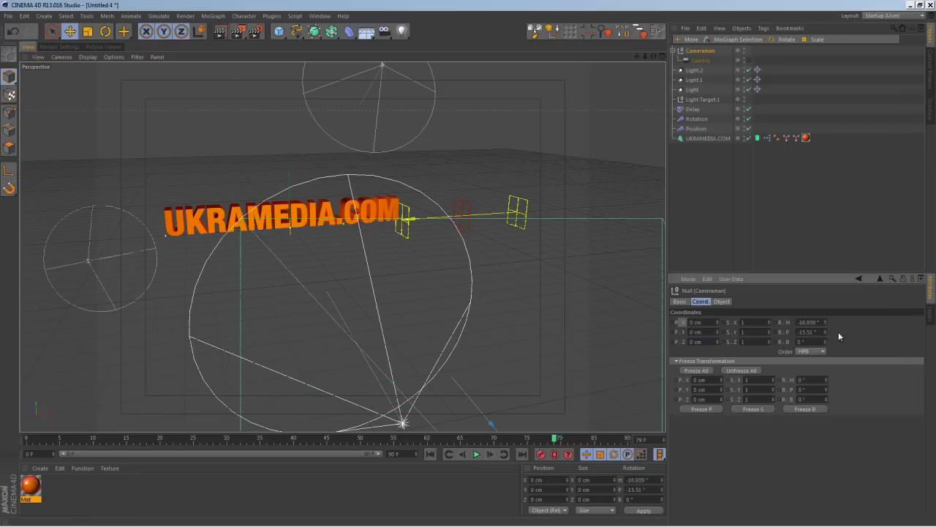
Set the Cameraman null's heading and pitch rotation to 0°
{"action": "double_click", "coordinate": [813, 322]}
{"action": "type", "text": "0"}
{"action": "key", "text": "Tab"}
{"action": "type", "text": "0"}
{"action": "key", "text": "Return"}
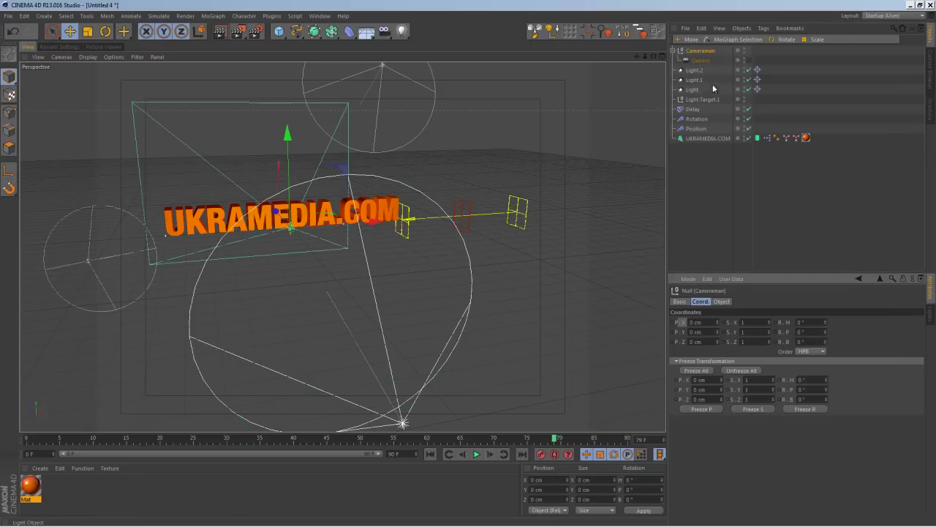
Look through the camera, set it back to about Z -1706 cm, and raise the Cameraman null to about Y 71 cm
{"action": "left_click", "coordinate": [748, 60]}
{"action": "left_click", "coordinate": [710, 61]}
{"action": "left_click_drag", "start_coordinate": [718, 341], "coordinate": [721, 371]}
{"action": "left_click", "coordinate": [701, 51]}
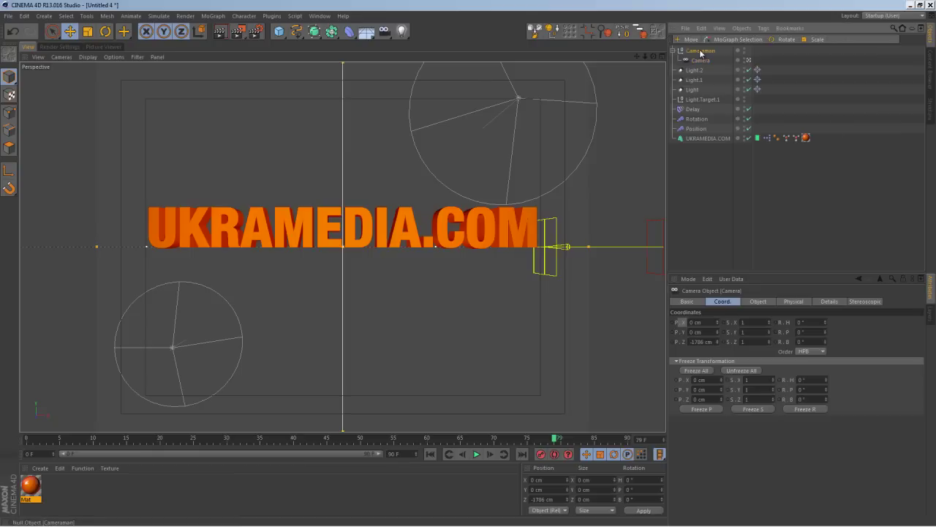
{"action": "left_click_drag", "start_coordinate": [346, 161], "coordinate": [355, 145]}
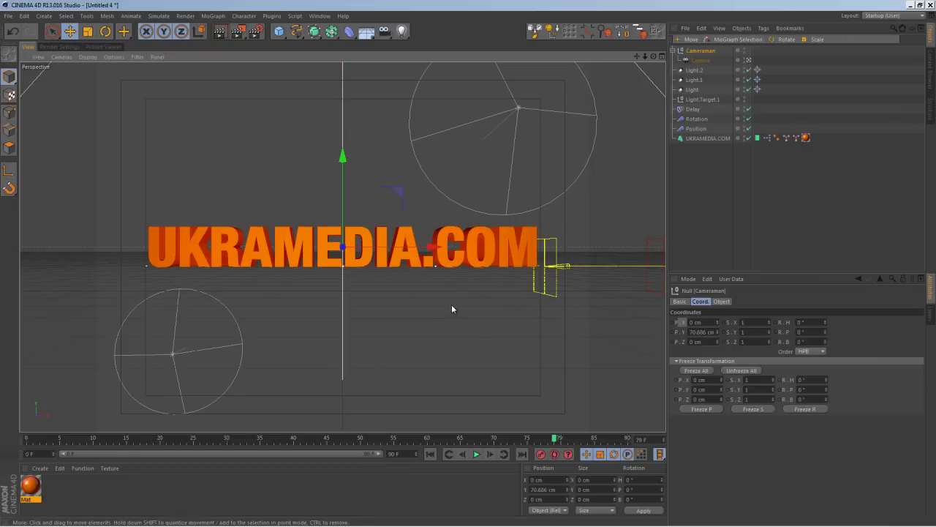
Set the render output to the HDTV 1080 29.97 film/video preset and render a preview of the camera view
{"action": "left_click", "coordinate": [256, 30]}
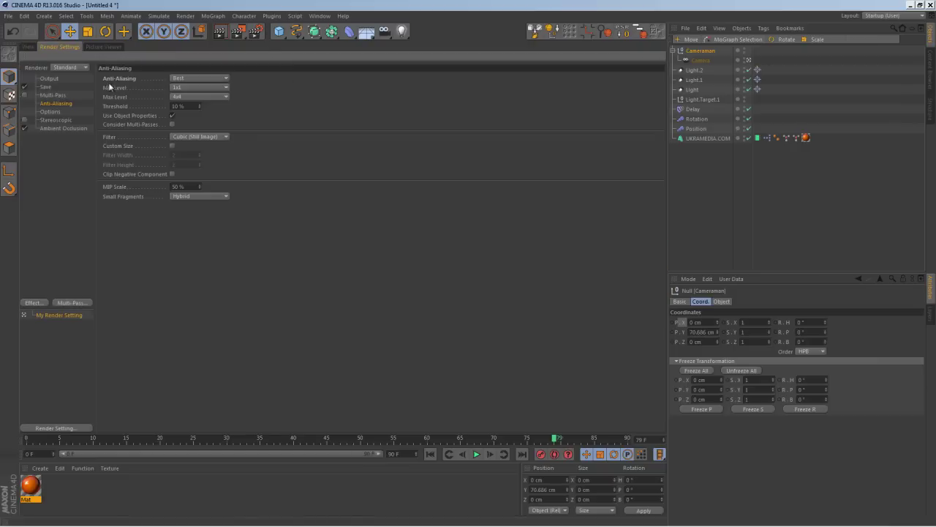
{"action": "left_click", "coordinate": [48, 78]}
{"action": "left_click", "coordinate": [109, 78]}
{"action": "mouse_move", "coordinate": [115, 86]}
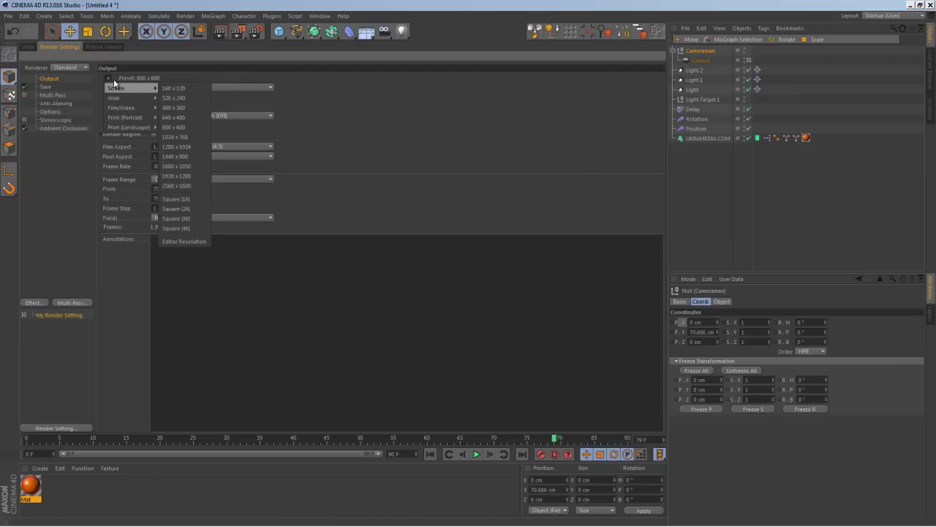
{"action": "mouse_move", "coordinate": [146, 111]}
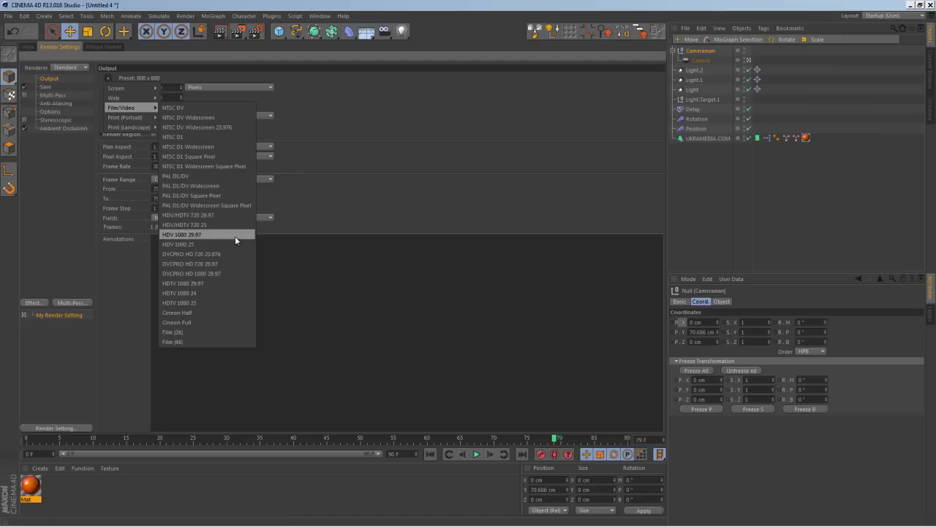
{"action": "left_click", "coordinate": [234, 283]}
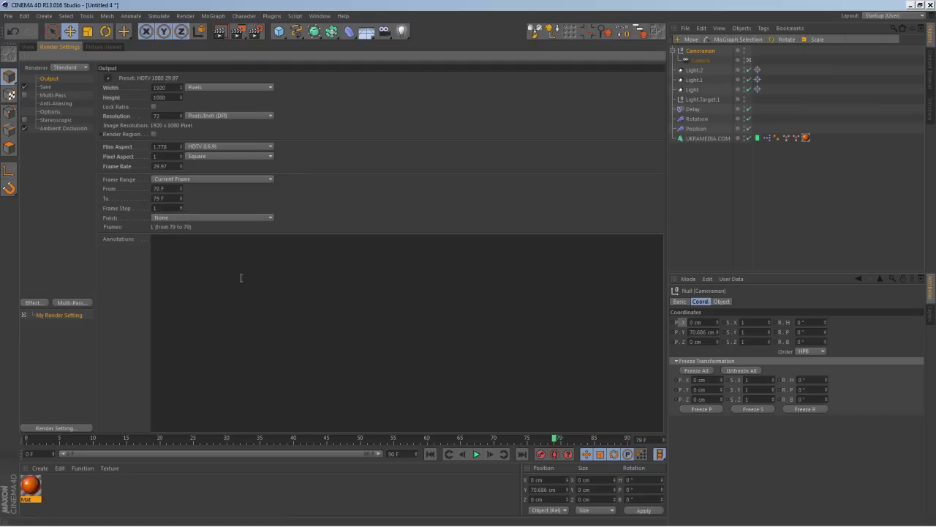
{"action": "left_click", "coordinate": [28, 47]}
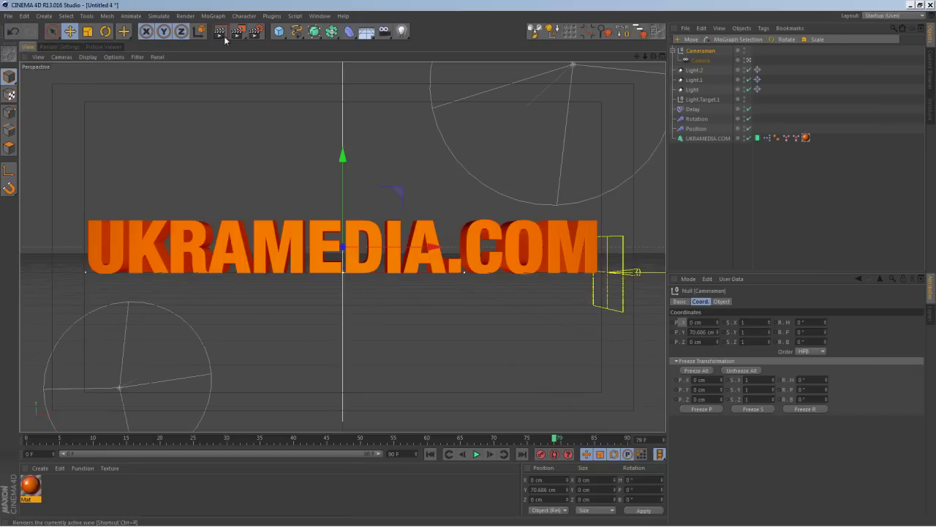
{"action": "key", "text": "ctrl+r"}
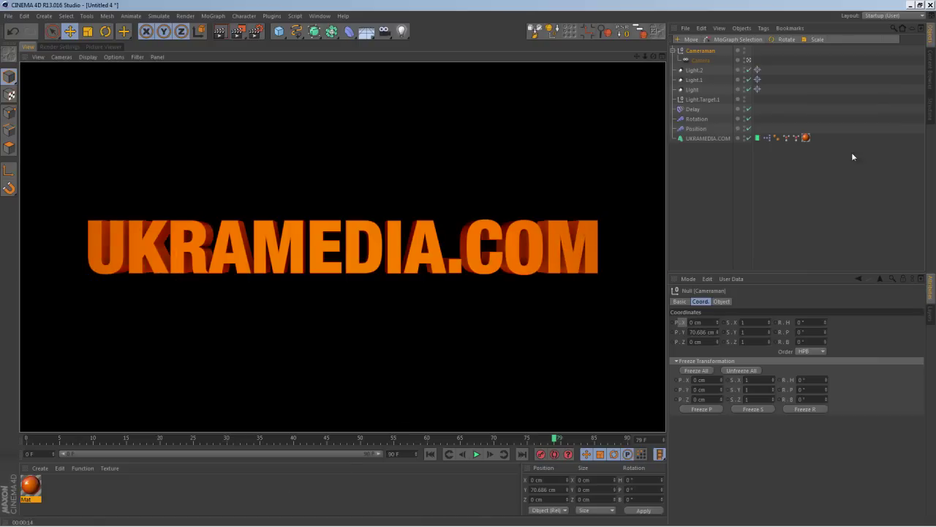
Add the HDRI_01 preset material and move its HDR texture from the Luminance channel to the Color channel, with Luminance disabled
{"action": "left_click", "coordinate": [932, 78]}
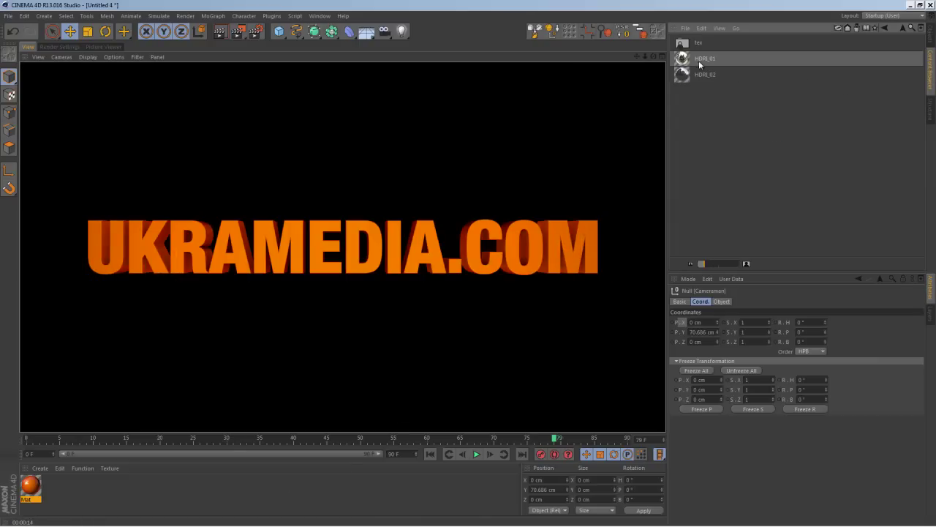
{"action": "left_click_drag", "start_coordinate": [706, 63], "coordinate": [209, 508]}
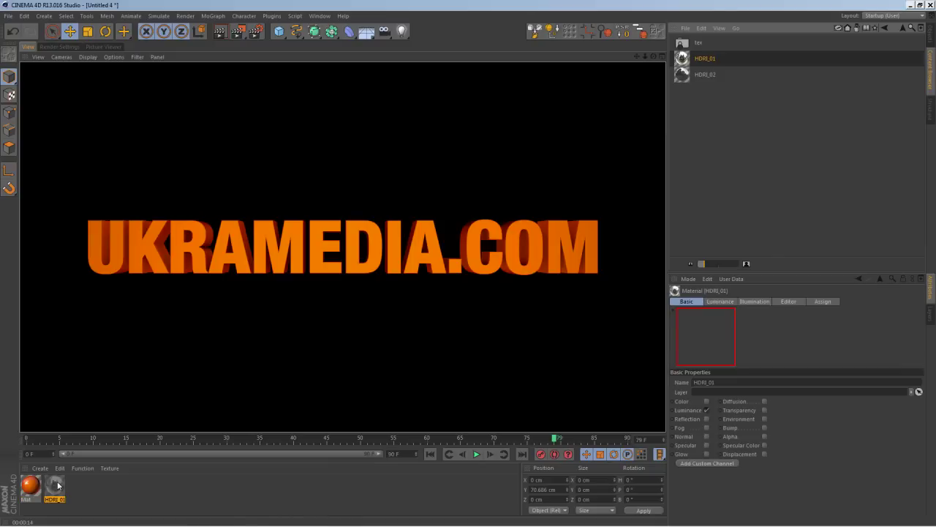
{"action": "double_click", "coordinate": [55, 485]}
{"action": "left_click", "coordinate": [172, 188]}
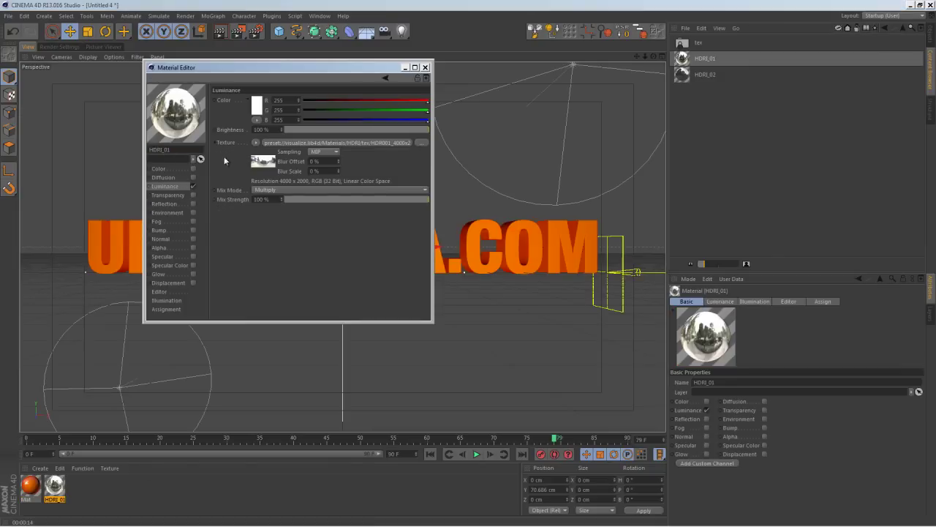
{"action": "right_click", "coordinate": [234, 140]}
{"action": "left_click", "coordinate": [215, 184]}
{"action": "left_click", "coordinate": [193, 185]}
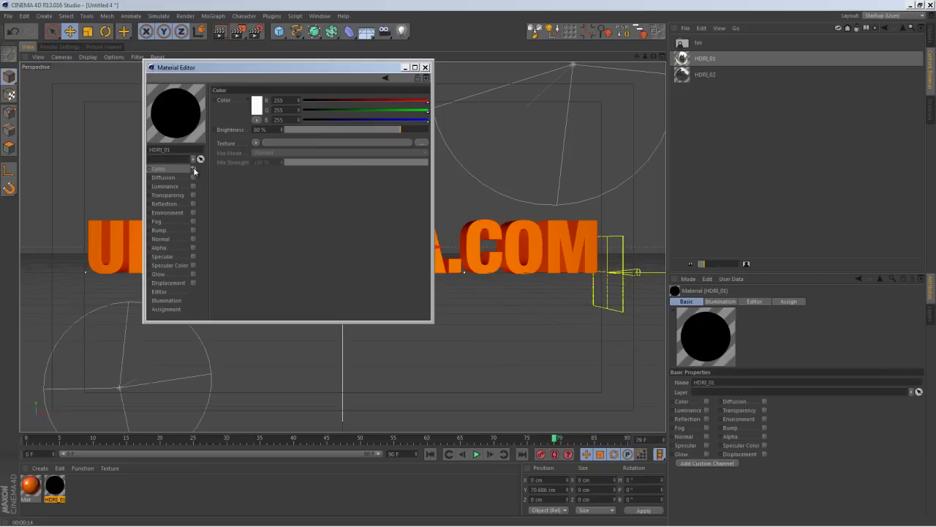
{"action": "left_click", "coordinate": [193, 169]}
{"action": "left_click", "coordinate": [255, 143]}
{"action": "left_click", "coordinate": [295, 213]}
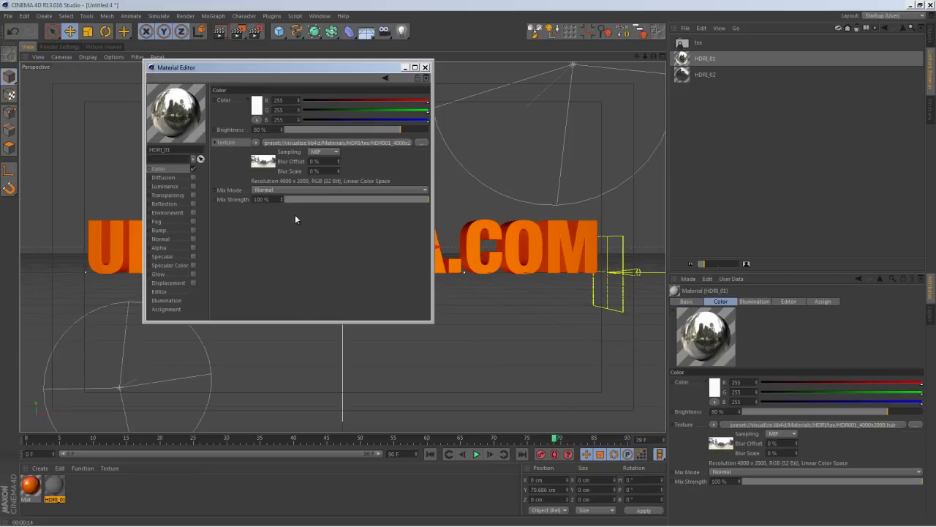
{"action": "left_click", "coordinate": [425, 67]}
Add a Sky object to the scene and apply the HDRI_01 material to it
{"action": "left_click", "coordinate": [364, 32]}
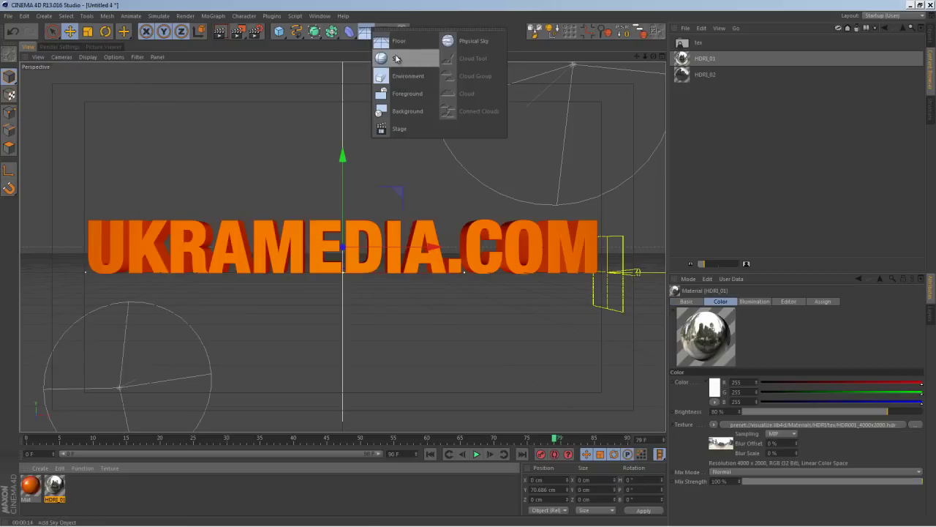
{"action": "left_click", "coordinate": [396, 59]}
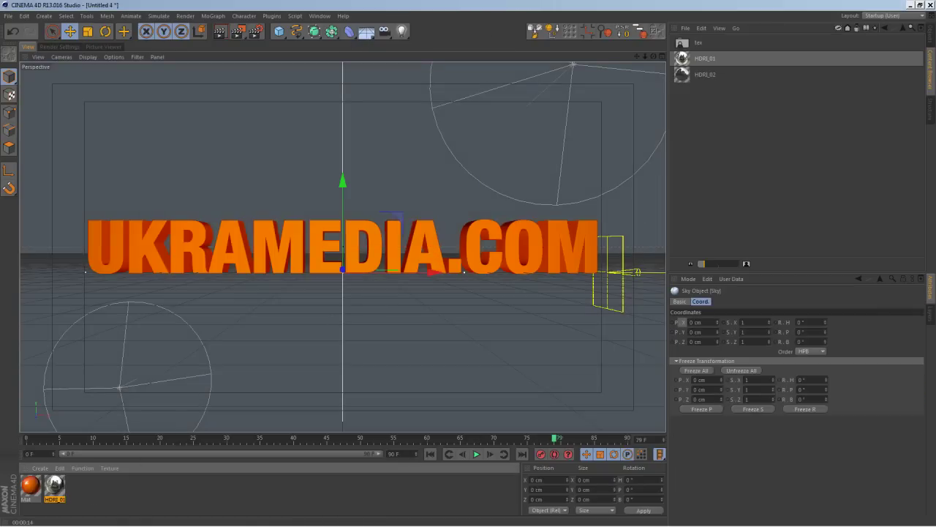
{"action": "key", "text": "shift+F1"}
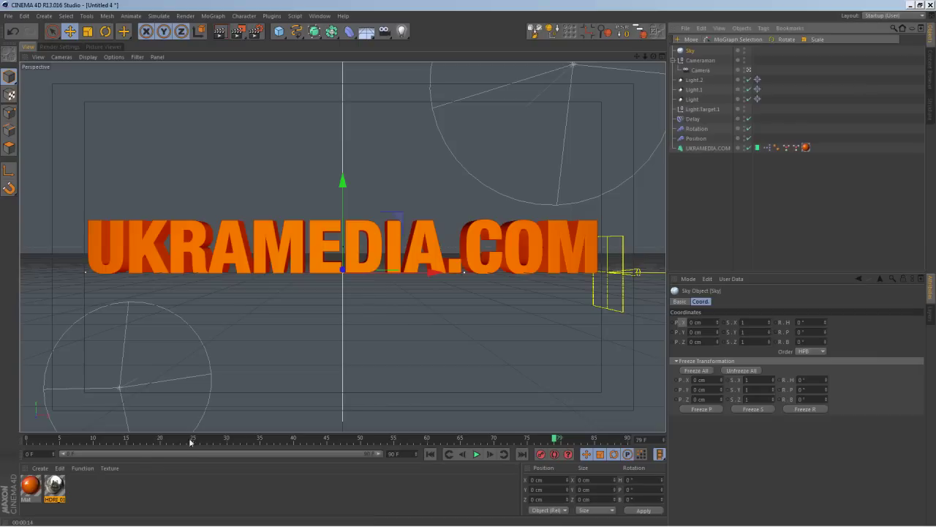
{"action": "left_click_drag", "start_coordinate": [54, 485], "coordinate": [692, 54]}
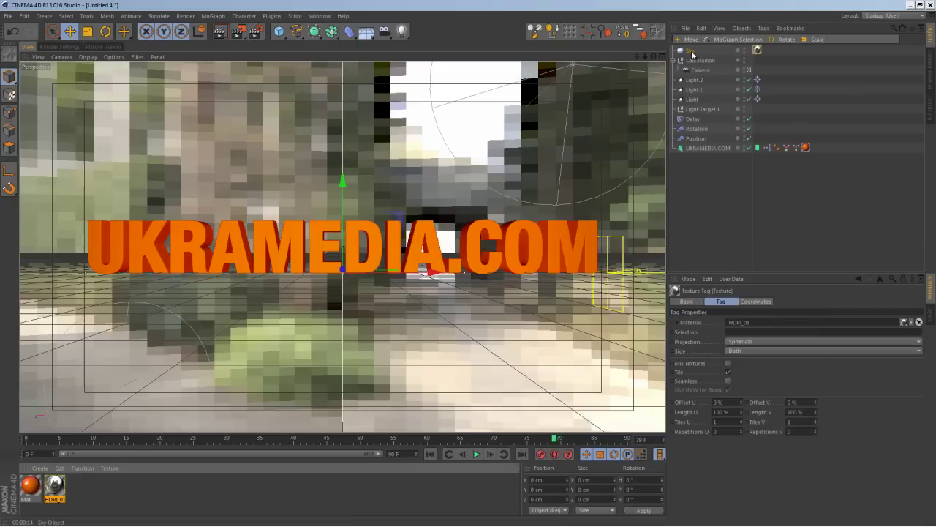
Add a Compositing tag to the Sky, disable shadows and visibility to camera, GI, transparency and refraction, and render a preview
{"action": "right_click", "coordinate": [692, 54]}
{"action": "mouse_move", "coordinate": [724, 64]}
{"action": "left_click", "coordinate": [848, 94]}
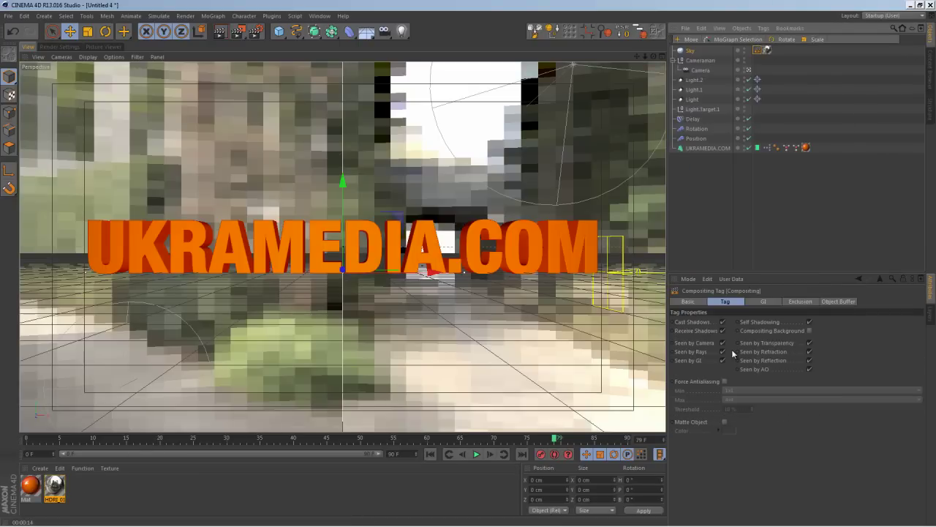
{"action": "left_click", "coordinate": [723, 342]}
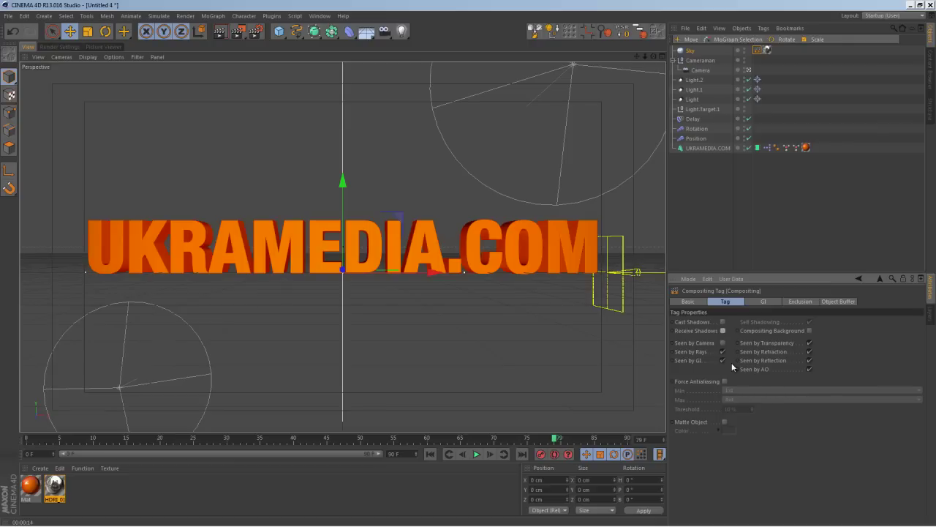
{"action": "left_click", "coordinate": [809, 352]}
{"action": "left_click", "coordinate": [808, 342]}
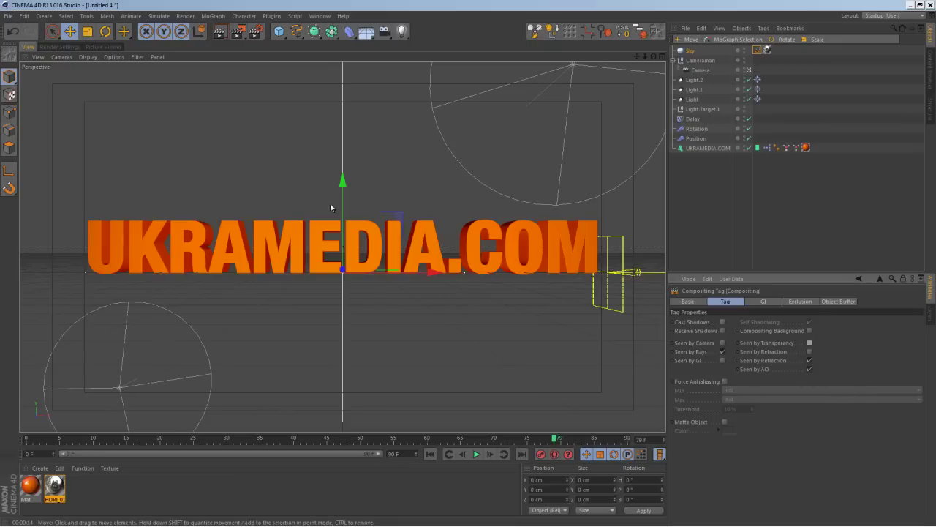
{"action": "left_click", "coordinate": [219, 31]}
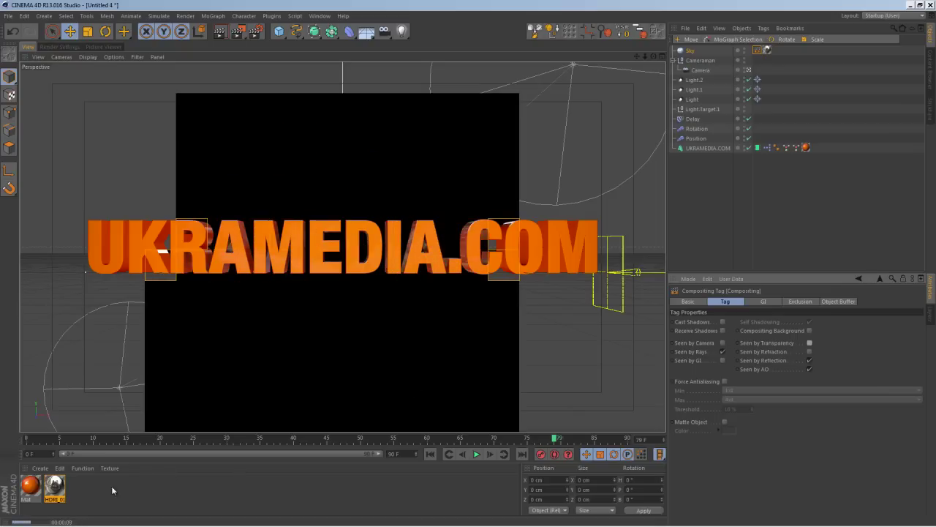
Set the orange material's reflection blurriness to 10 % and its mix strength to 12 %
{"action": "double_click", "coordinate": [30, 485]}
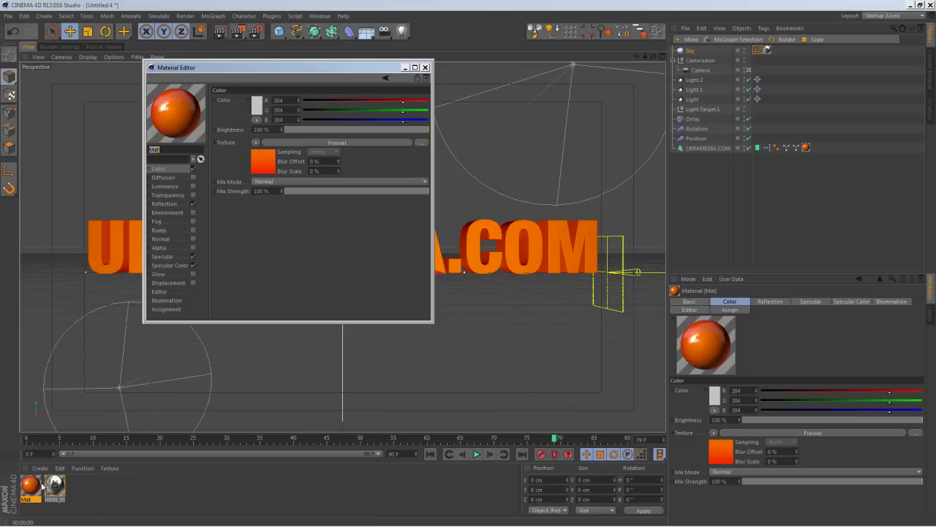
{"action": "left_click", "coordinate": [164, 204]}
{"action": "left_click", "coordinate": [272, 212]}
{"action": "type", "text": "10"}
{"action": "key", "text": "Return"}
{"action": "left_click", "coordinate": [253, 199]}
{"action": "type", "text": "12"}
{"action": "key", "text": "Return"}
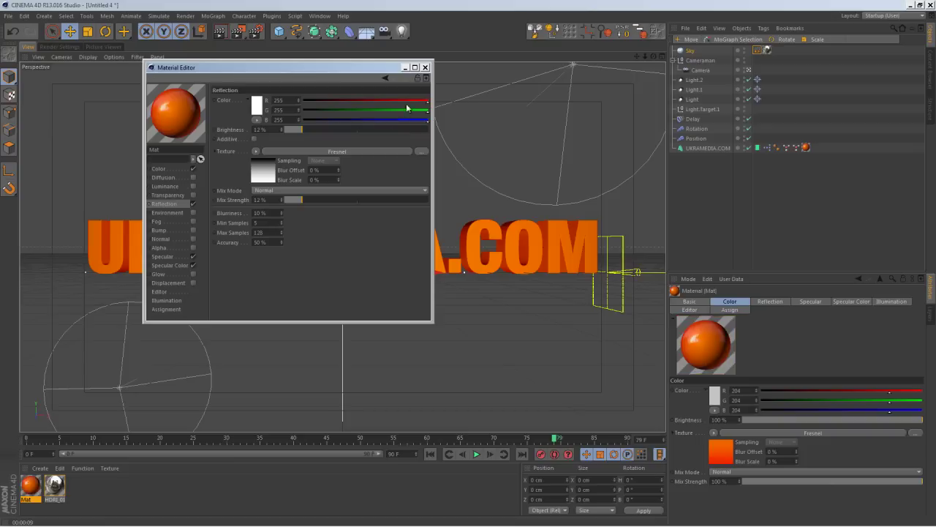
{"action": "left_click", "coordinate": [425, 68]}
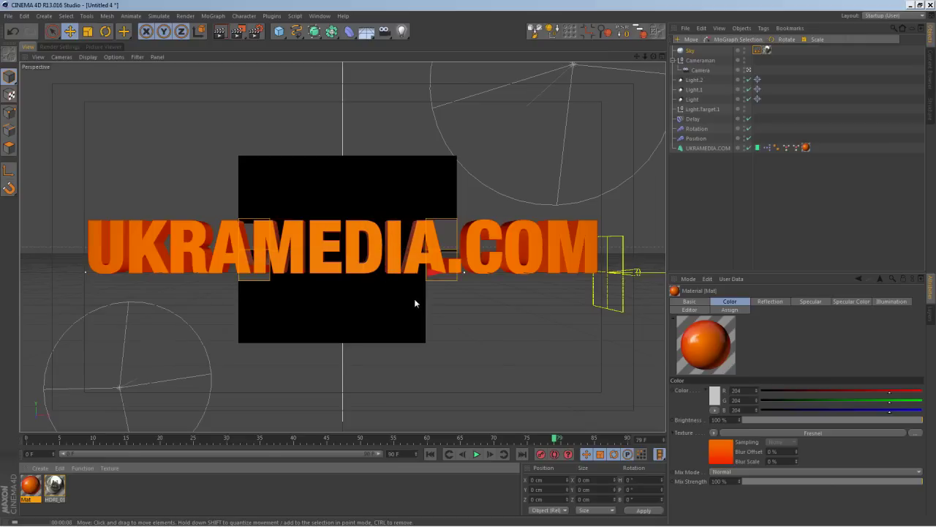
Render a preview of the text at frame 36 and play the animation from the start
{"action": "mouse_move", "coordinate": [142, 439]}
{"action": "left_mouse_down"}
{"action": "mouse_move", "coordinate": [112, 439]}
{"action": "mouse_move", "coordinate": [267, 439]}
{"action": "left_mouse_up"}
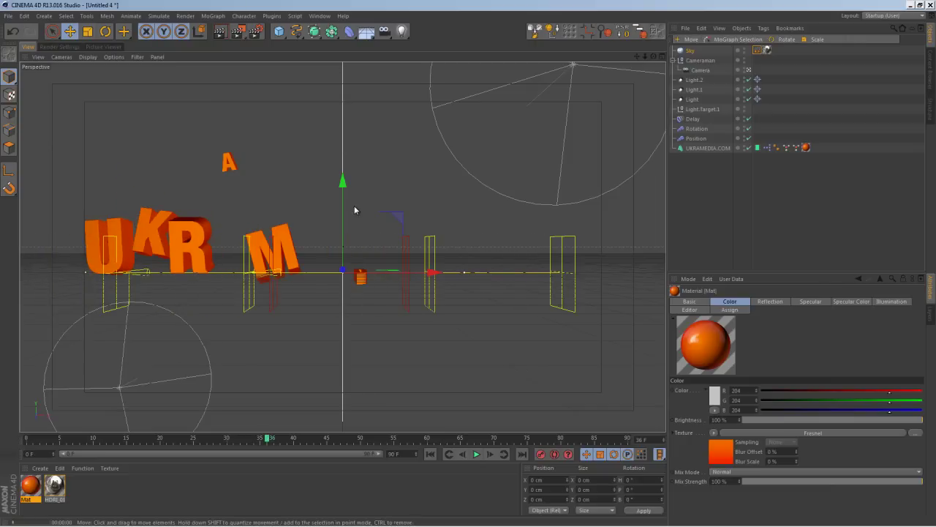
{"action": "key", "text": "ctrl+r"}
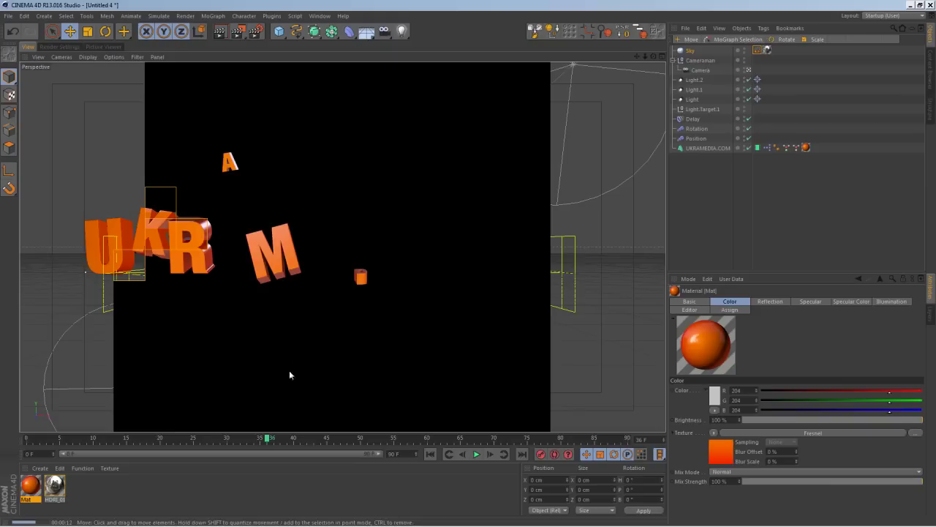
{"action": "left_click", "coordinate": [176, 490]}
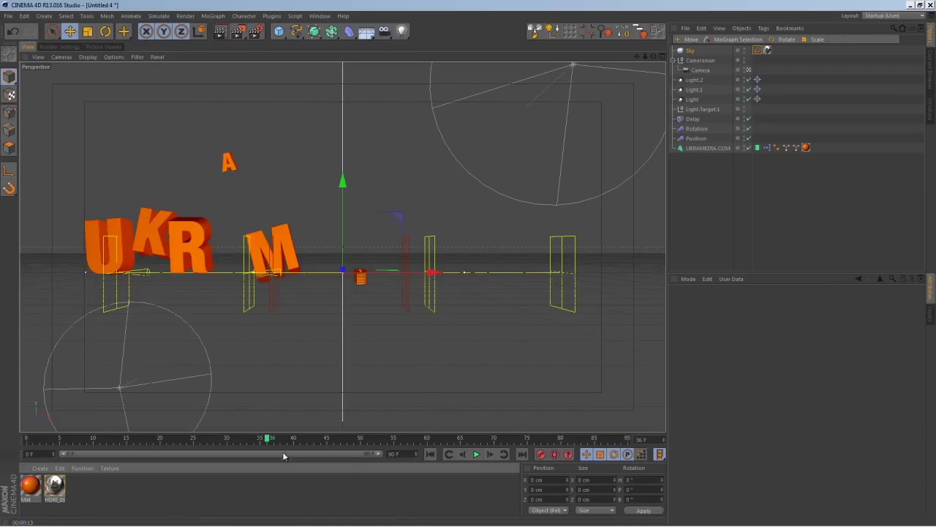
{"action": "left_click", "coordinate": [430, 453]}
{"action": "left_click", "coordinate": [476, 454]}
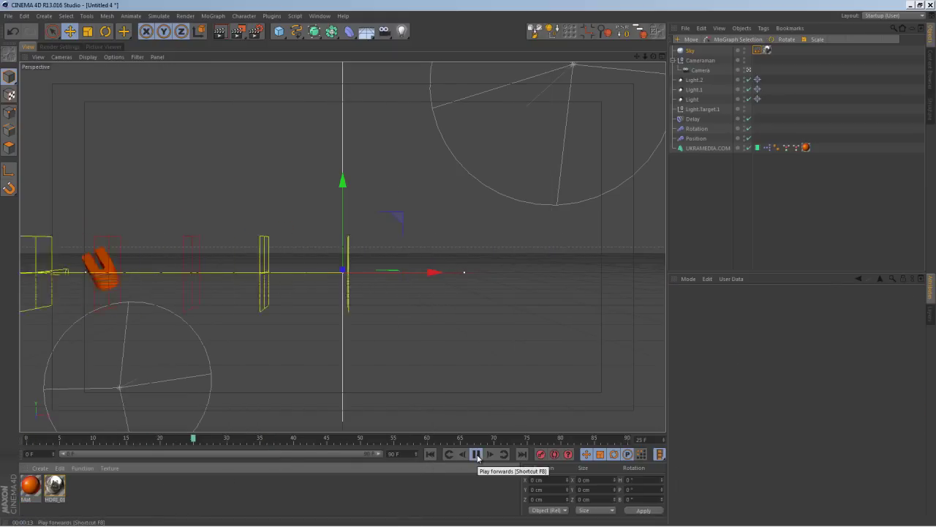
Replay the text animation from the start, stop it near the end and scrub back to frame 60
{"action": "left_click", "coordinate": [476, 453]}
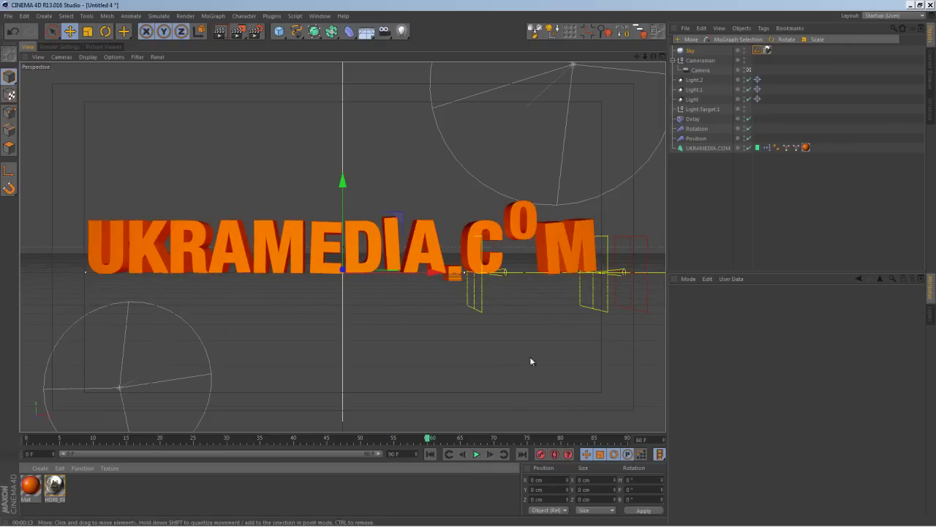
{"action": "left_click", "coordinate": [476, 454]}
{"action": "left_click", "coordinate": [430, 454]}
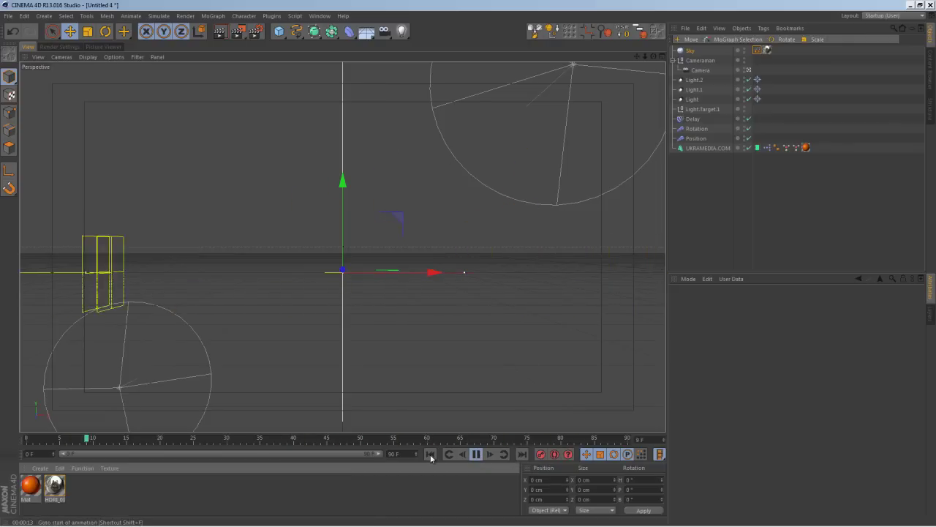
{"action": "left_click", "coordinate": [477, 453]}
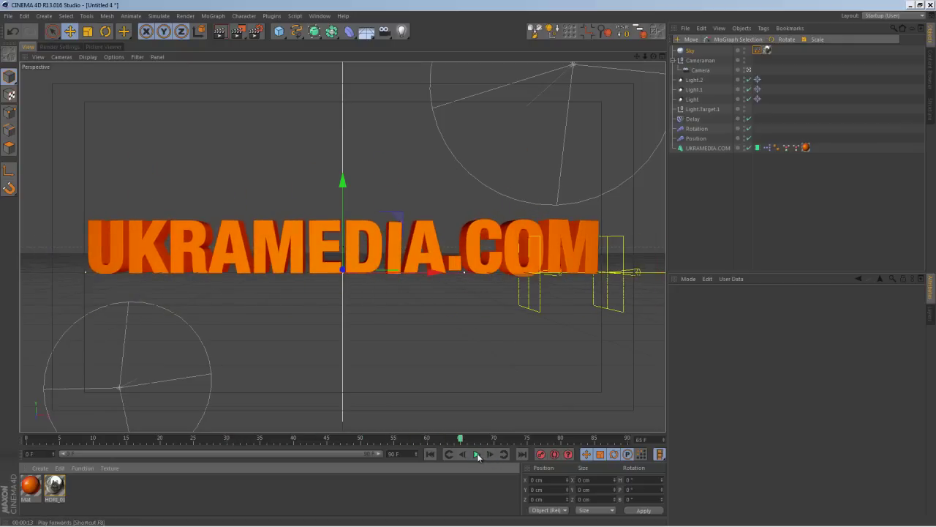
{"action": "left_click_drag", "start_coordinate": [470, 441], "coordinate": [429, 440]}
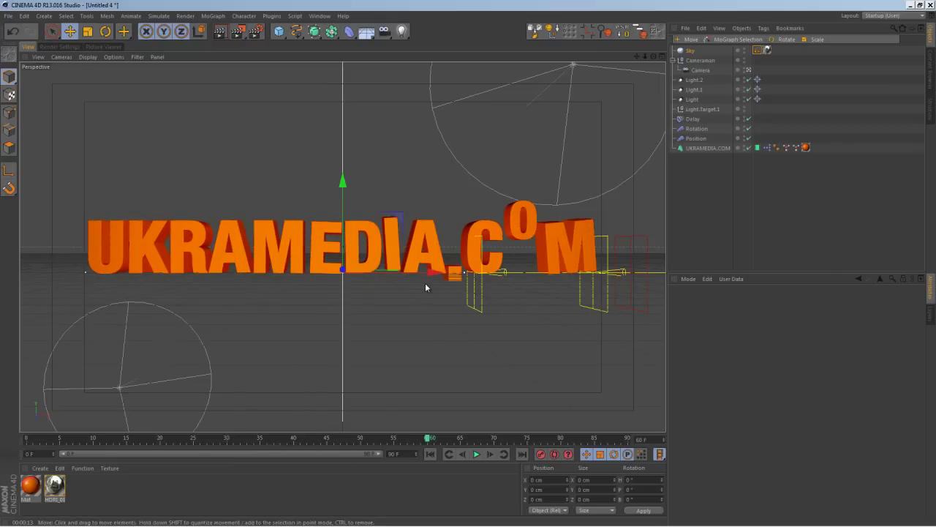
Check the output render settings, return to the perspective view and move the playhead to frame 61
{"action": "left_click", "coordinate": [255, 30]}
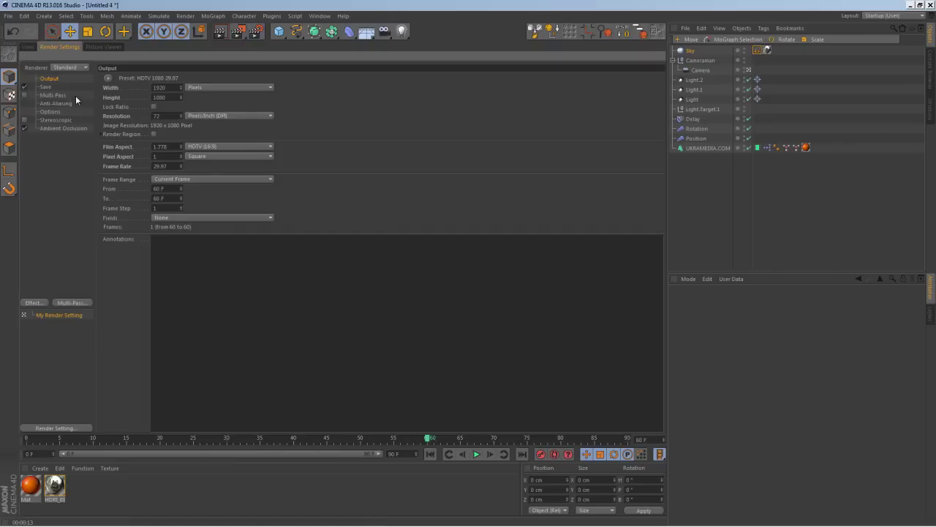
{"action": "left_click", "coordinate": [29, 46]}
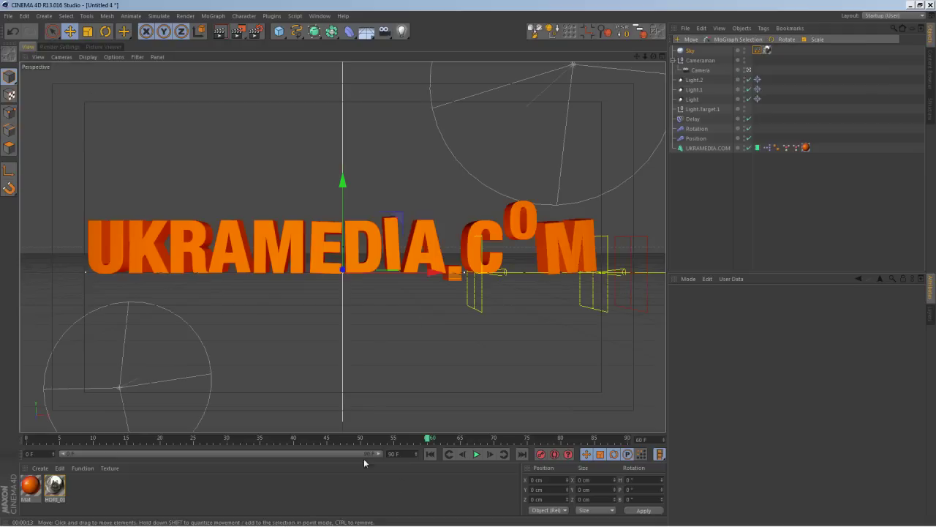
{"action": "mouse_move", "coordinate": [433, 440]}
{"action": "left_mouse_down"}
{"action": "mouse_move", "coordinate": [495, 440]}
{"action": "mouse_move", "coordinate": [220, 442]}
{"action": "mouse_move", "coordinate": [92, 454]}
{"action": "mouse_move", "coordinate": [178, 443]}
{"action": "mouse_move", "coordinate": [399, 456]}
{"action": "mouse_move", "coordinate": [433, 447]}
{"action": "left_mouse_up"}
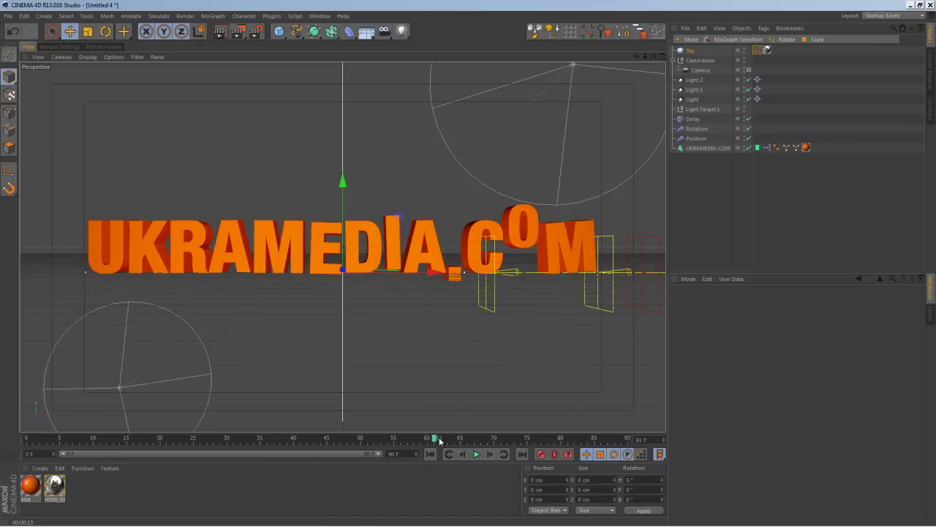
{"action": "left_click", "coordinate": [702, 149]}
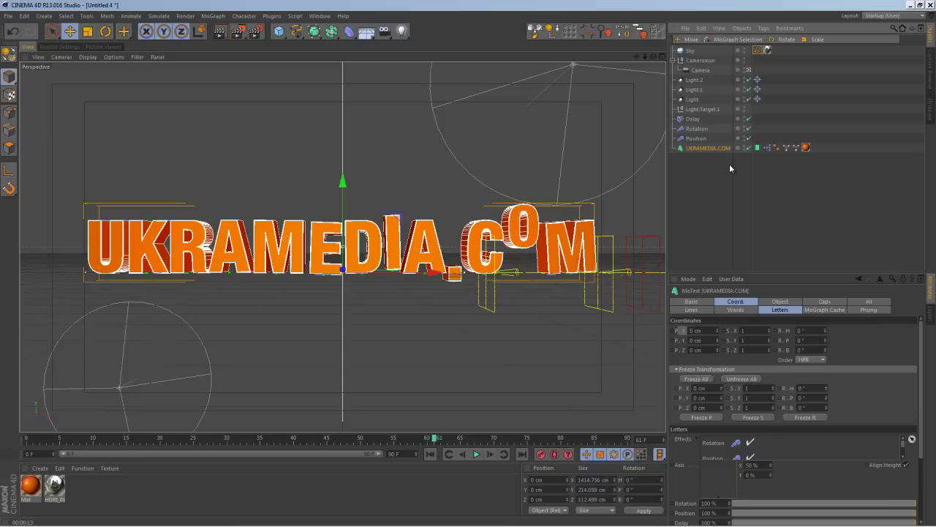
{"action": "left_click", "coordinate": [221, 16]}
{"action": "mouse_move", "coordinate": [235, 34]}
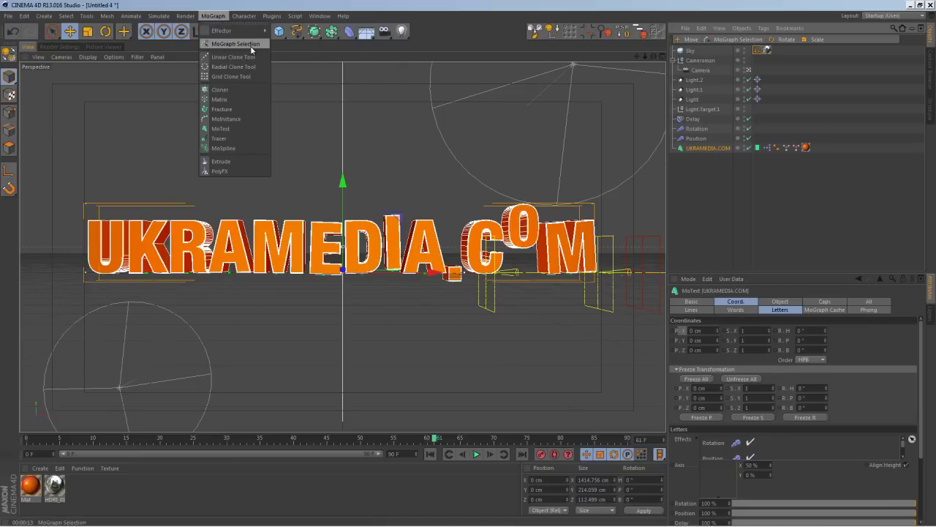
{"action": "left_click", "coordinate": [325, 52]}
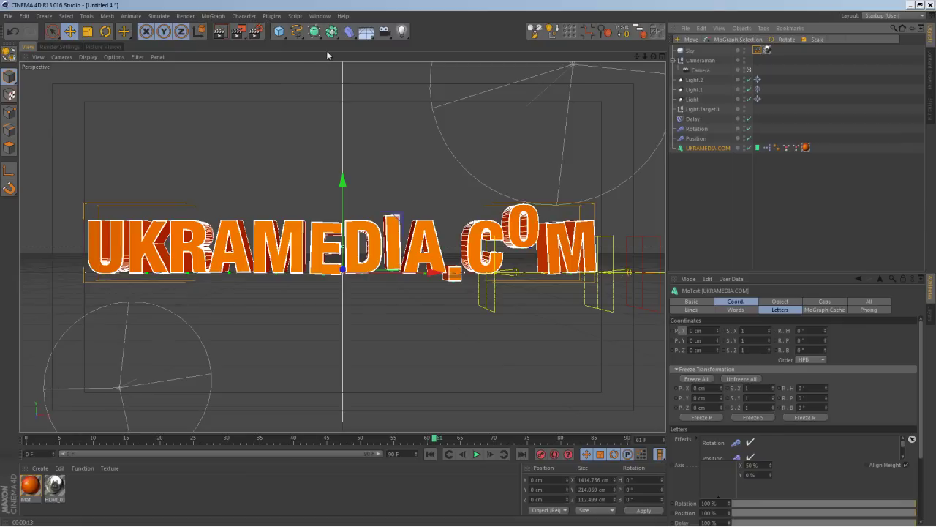